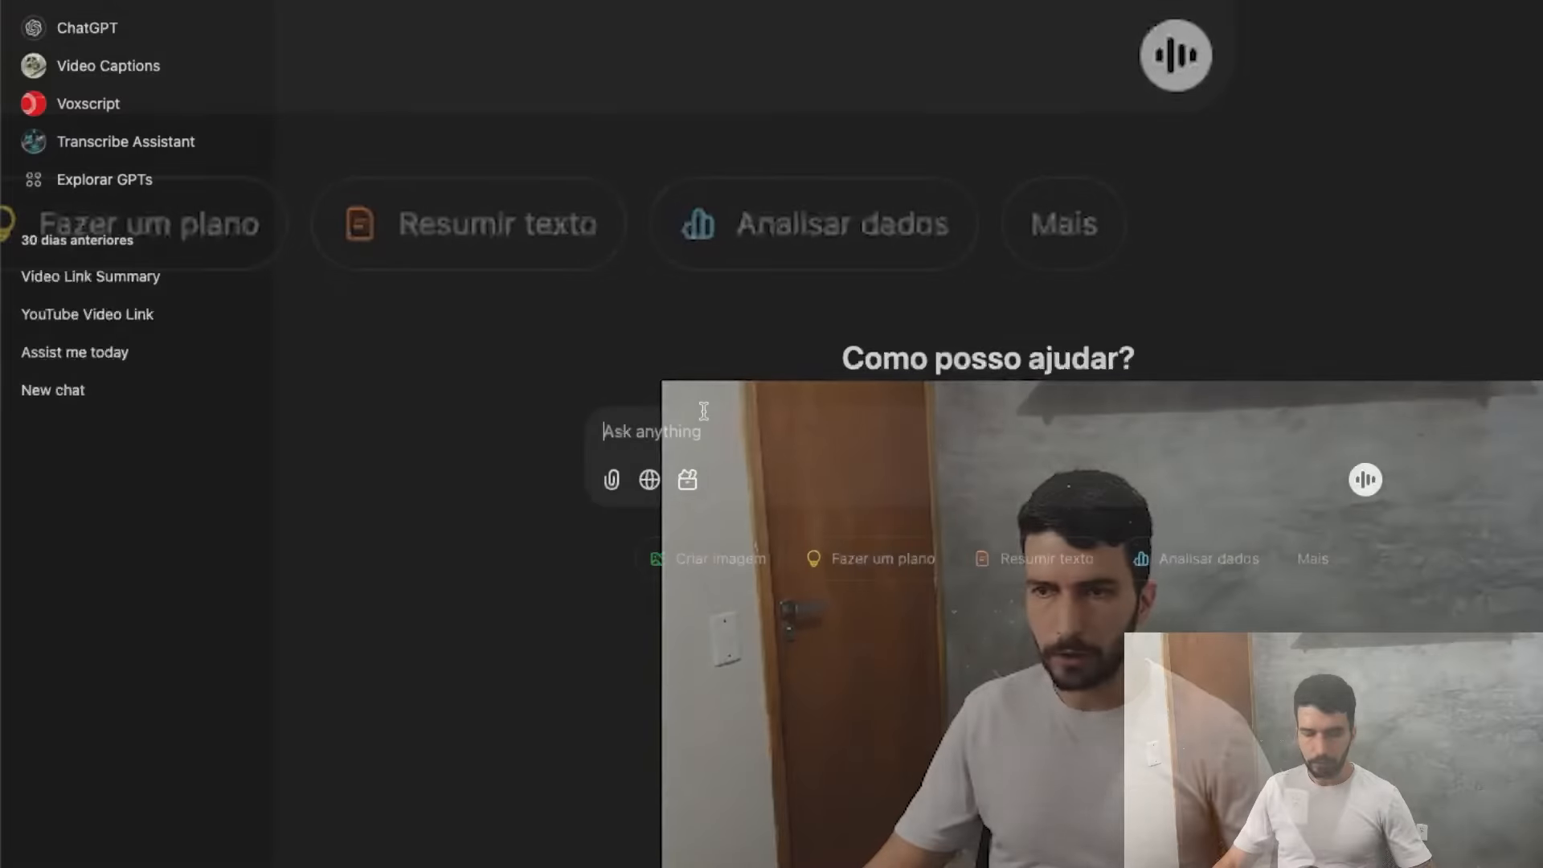
# - Draft a Portuguese prompt about an ad strategy for an orthodontist treating children and adolescents, ending with the question of who would likely hire her services
pyautogui.write('Estou criando uma estratégia de anúncios para uma dentista com especialização em ortodontia que atende crianças e adolescentes.')
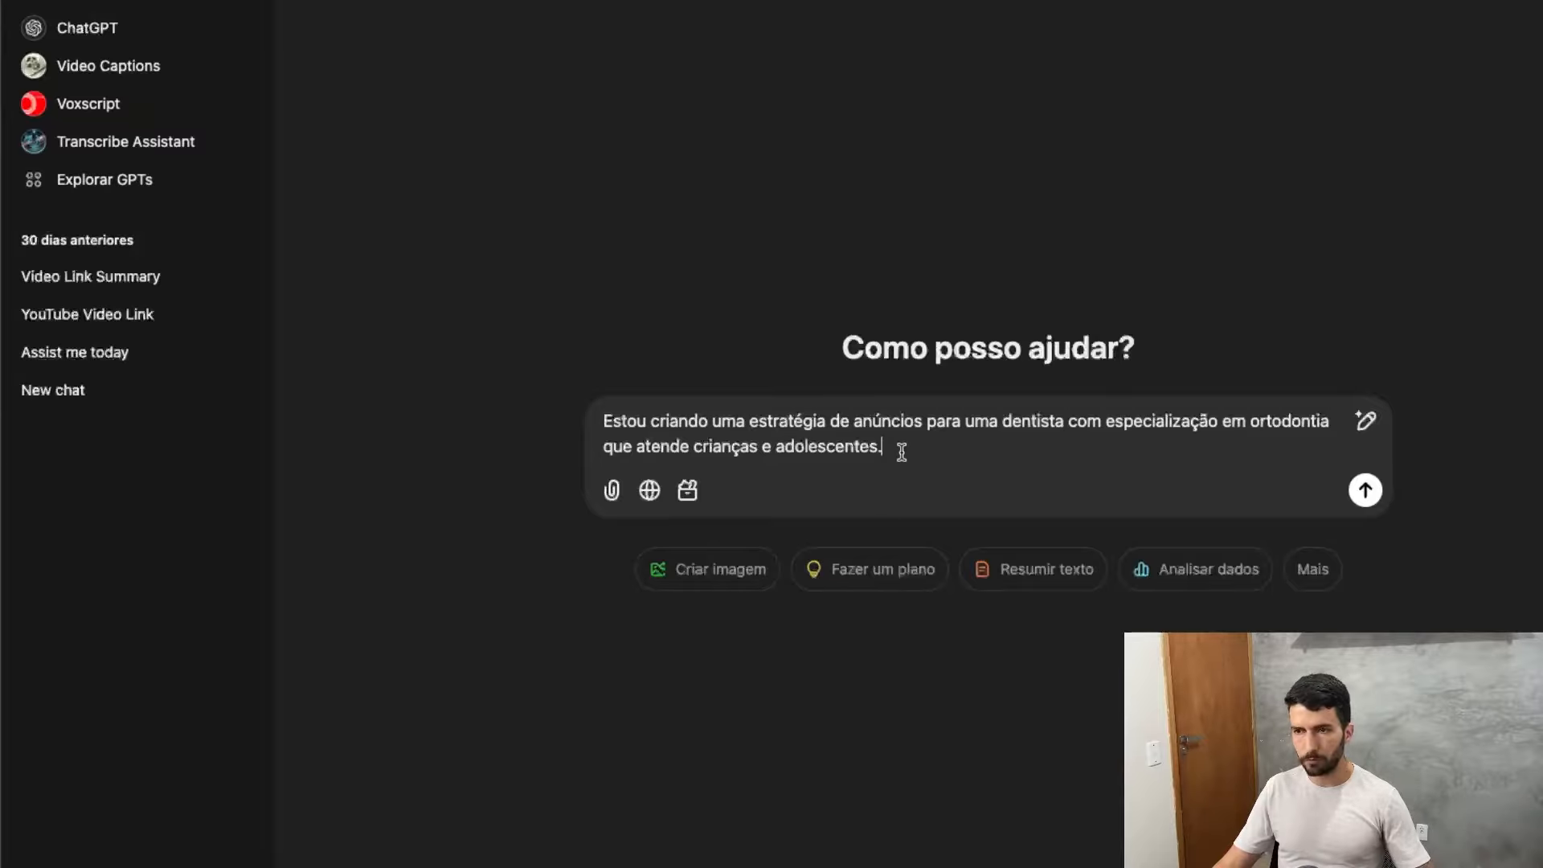
pyautogui.write('Vamos definir as possíveis personas desse projeto. Quem são os mais prováveis interessados em contratar seus serviços?\\nQuais são as dores e desejos de cada uma dessas personas?')
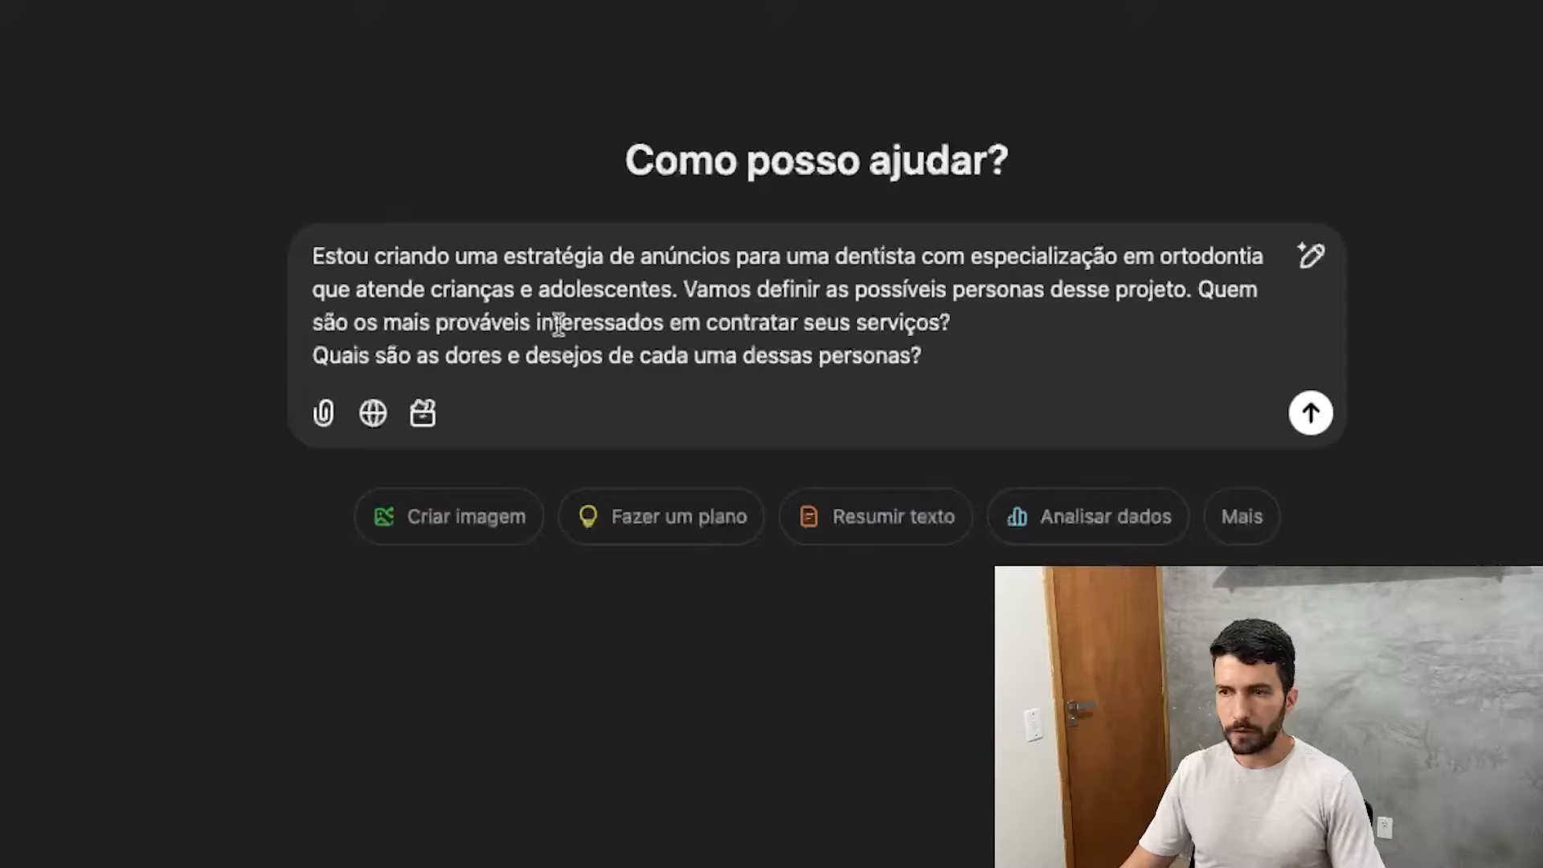
pyautogui.moveTo(925, 344); pyautogui.dragTo(313, 344)
pyautogui.press('BackSpace')
pyautogui.press('BackSpace')
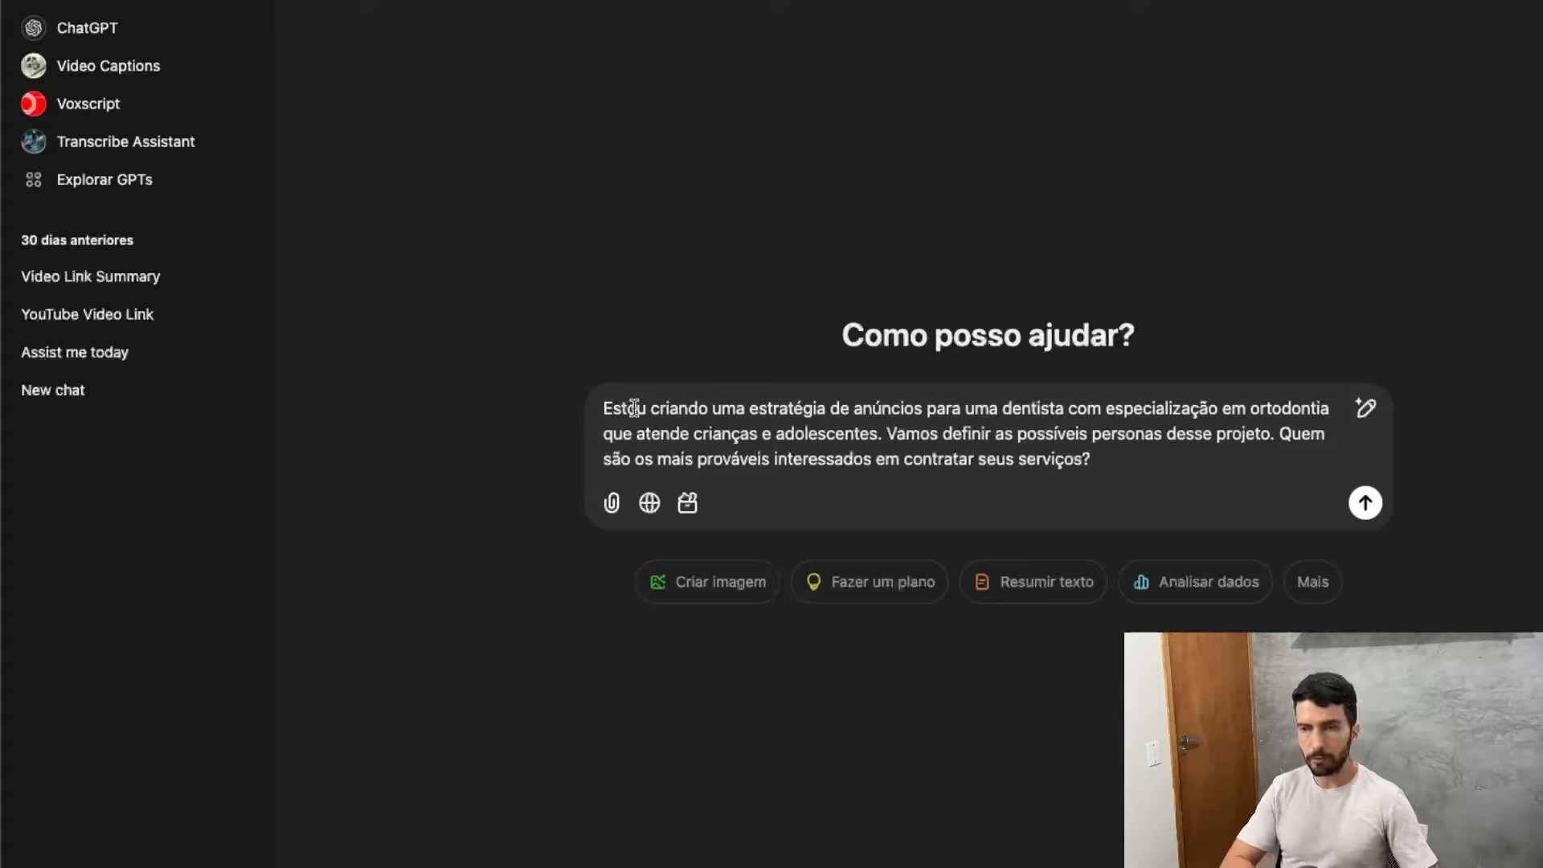
# - Put "Melhore o prompt a seguir:" above the drafted prompt, separated by a blank line, and send it
pyautogui.write('Me')
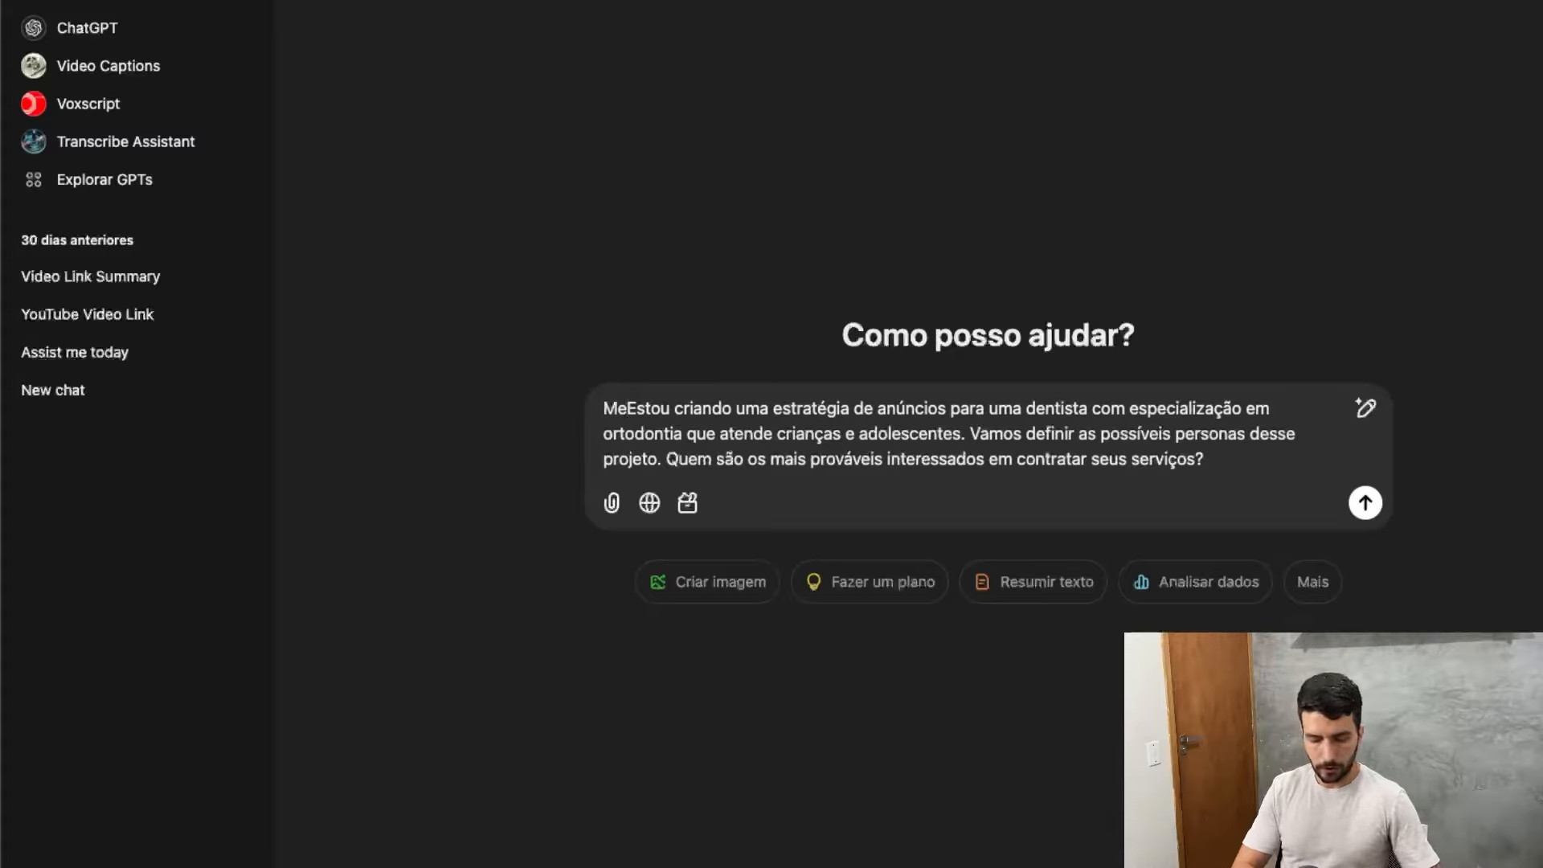
pyautogui.write('lhj')
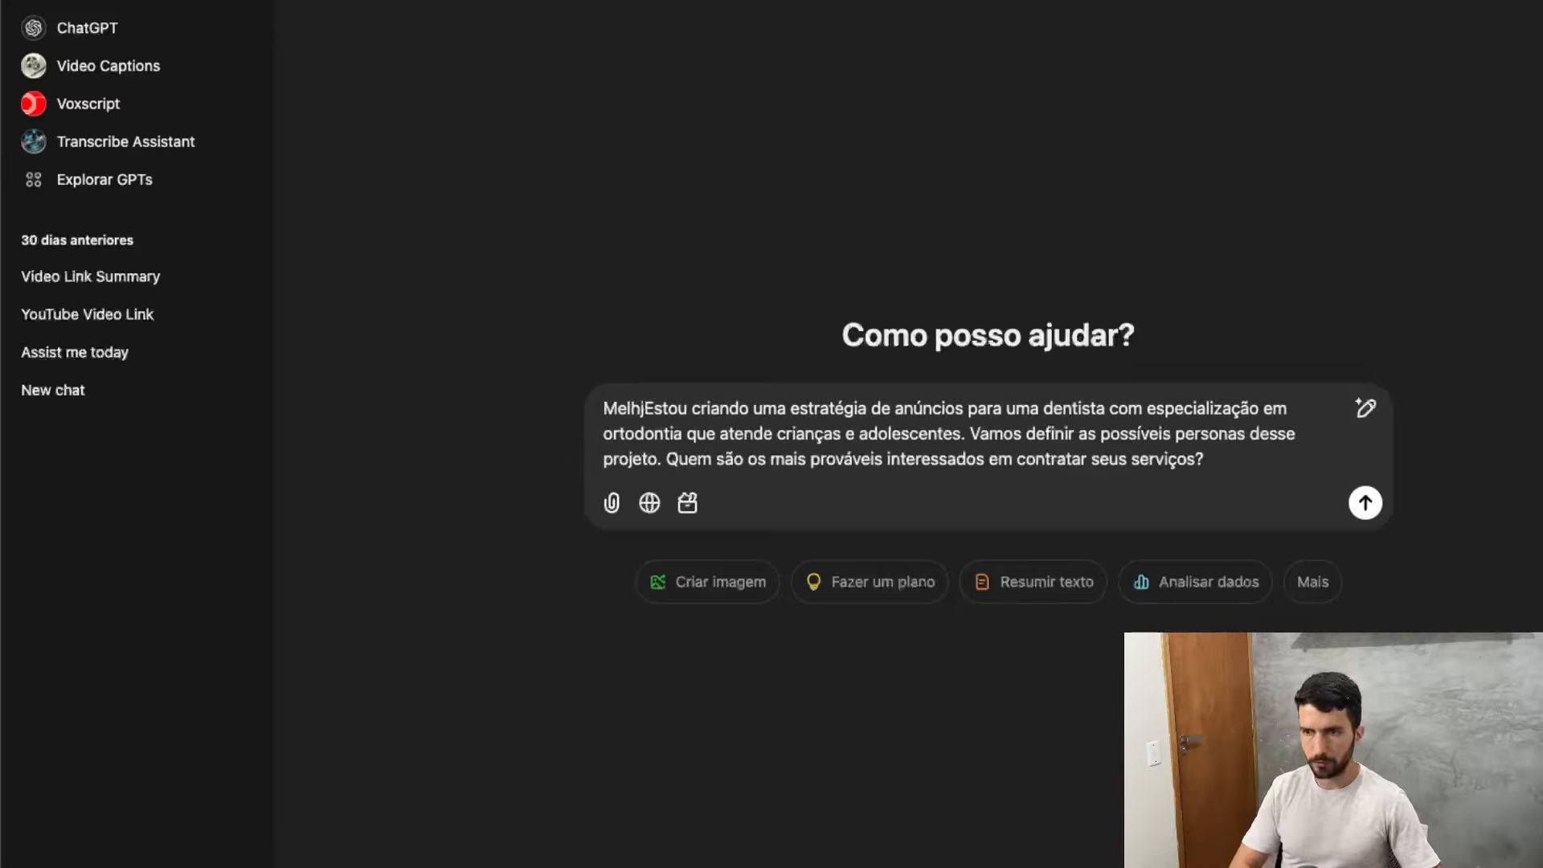
pyautogui.press('BackSpace')
pyautogui.write('ore o prom')
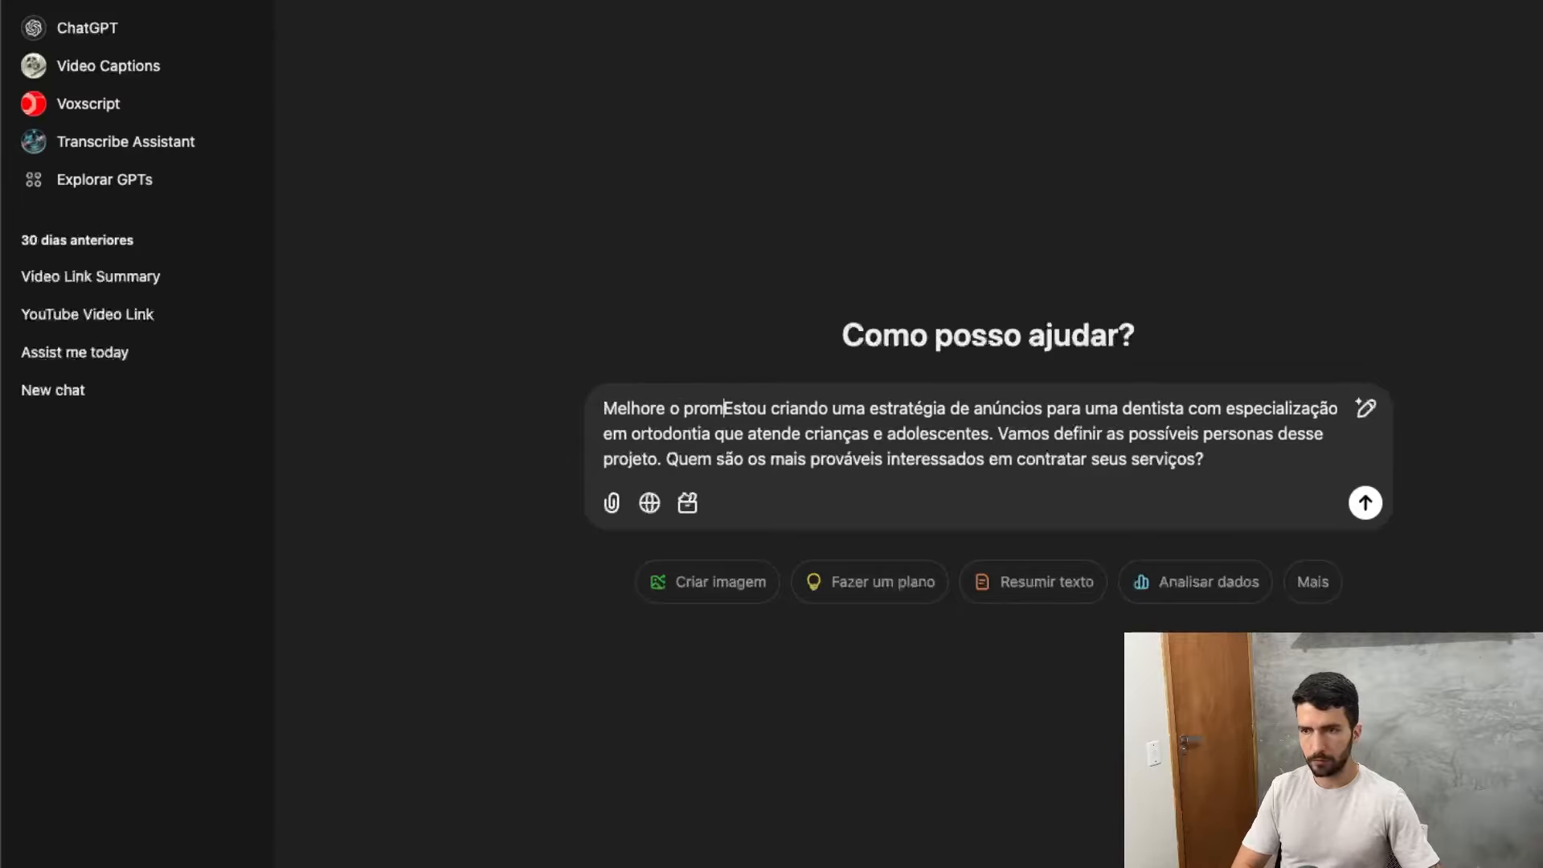
pyautogui.write('pt a')
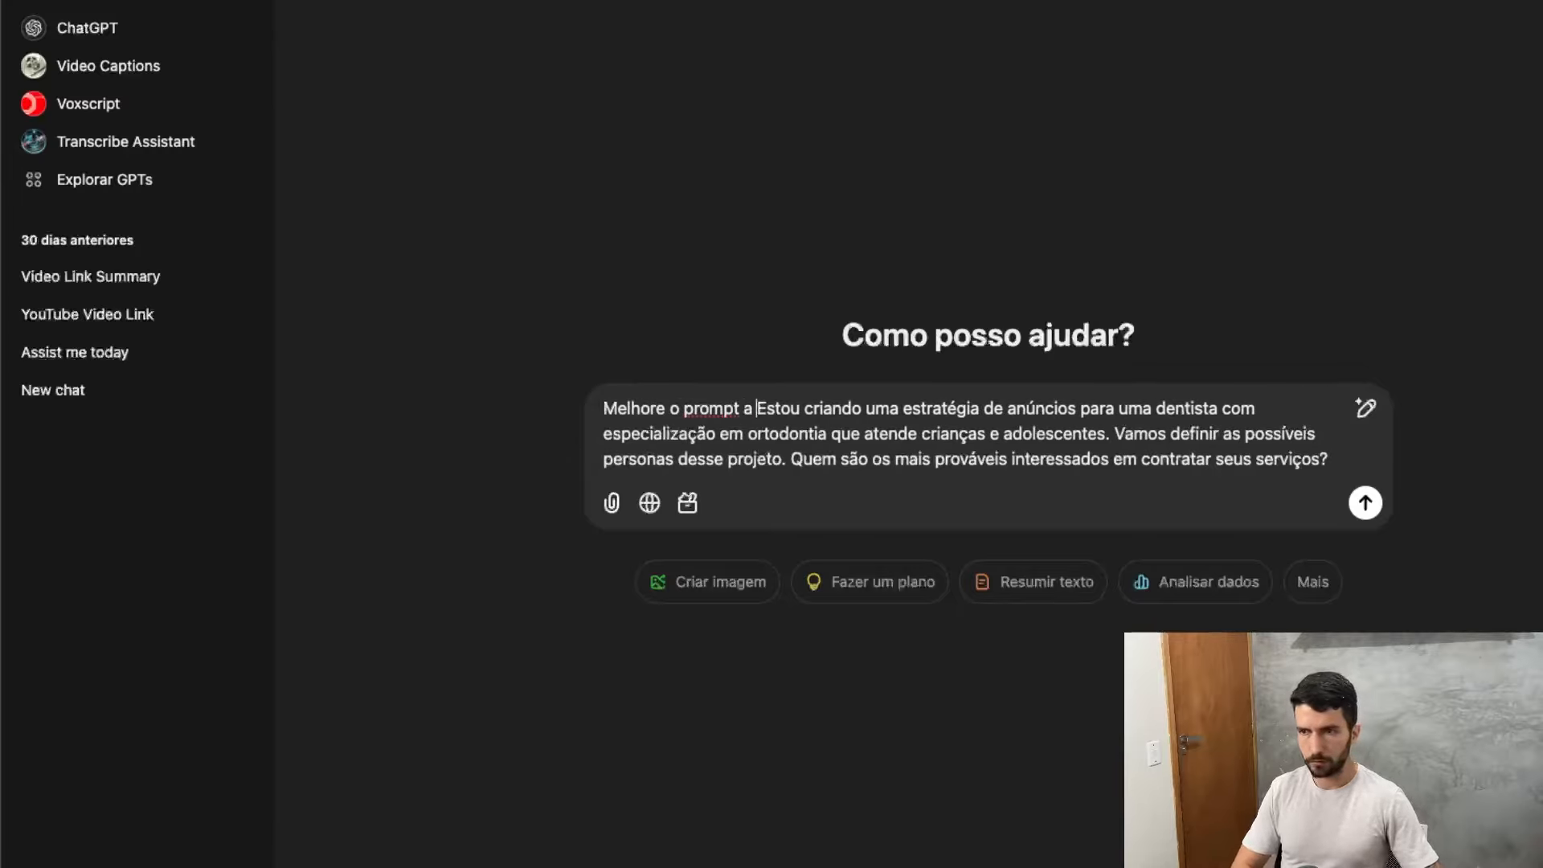
pyautogui.write(' seguir')
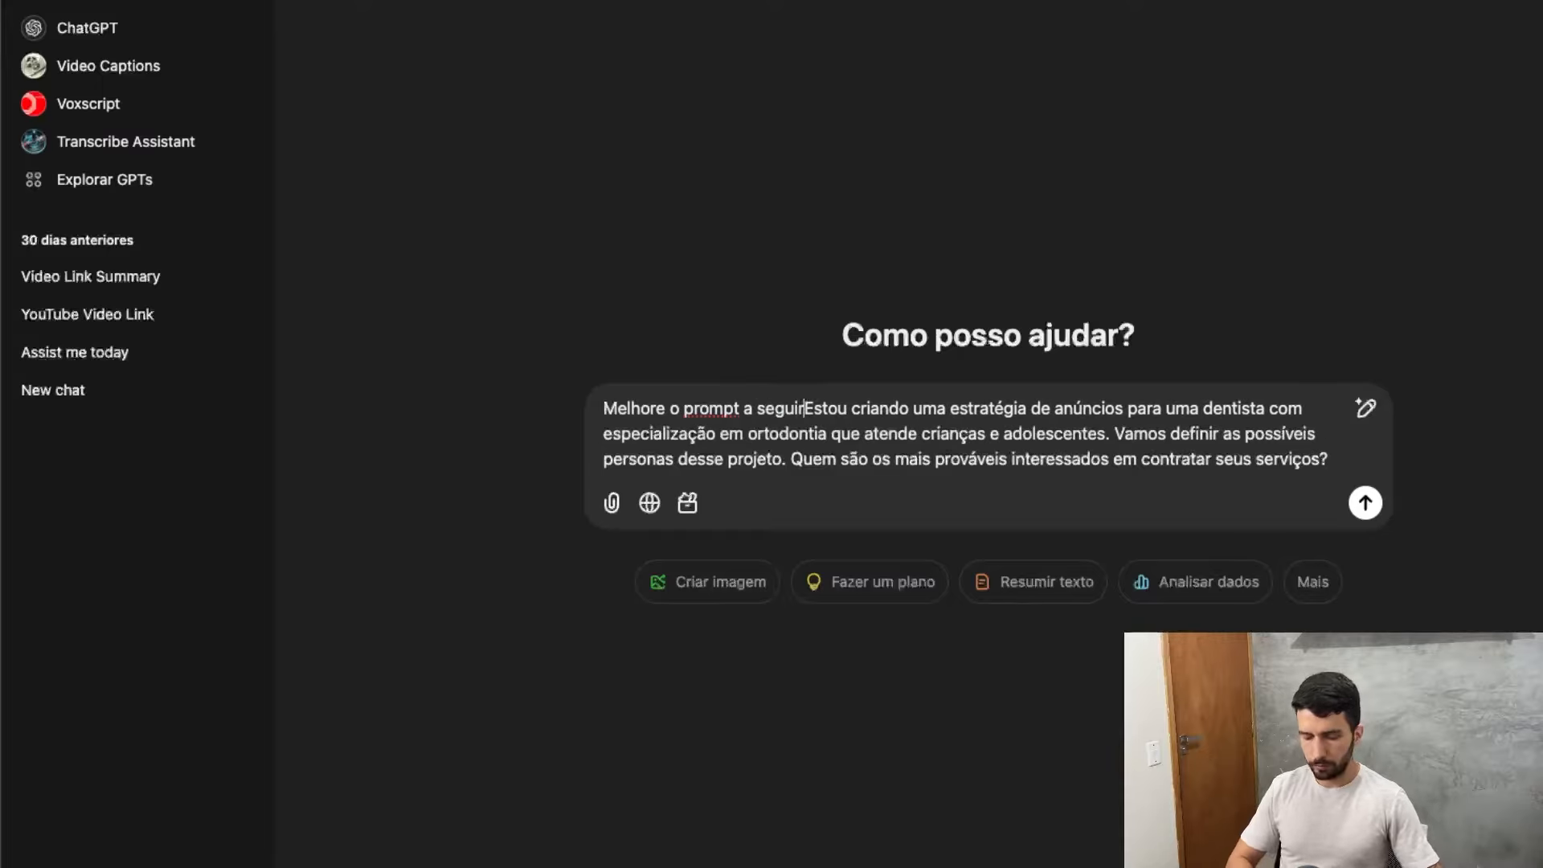
pyautogui.write(':')
pyautogui.hotkey('shift', 'Return')
pyautogui.hotkey('shift', 'Return')
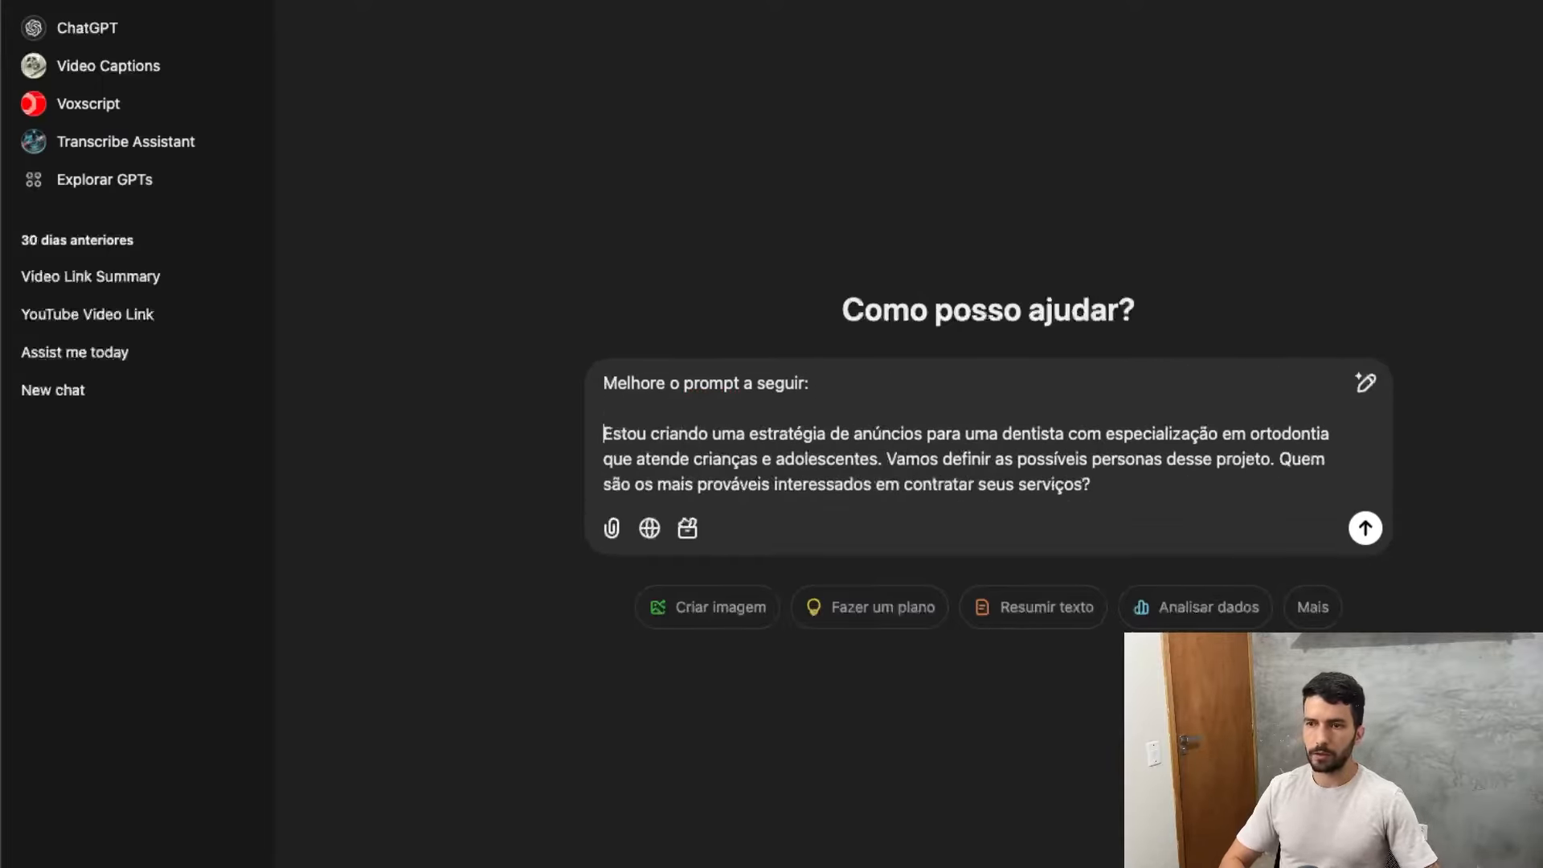
pyautogui.press('Return')
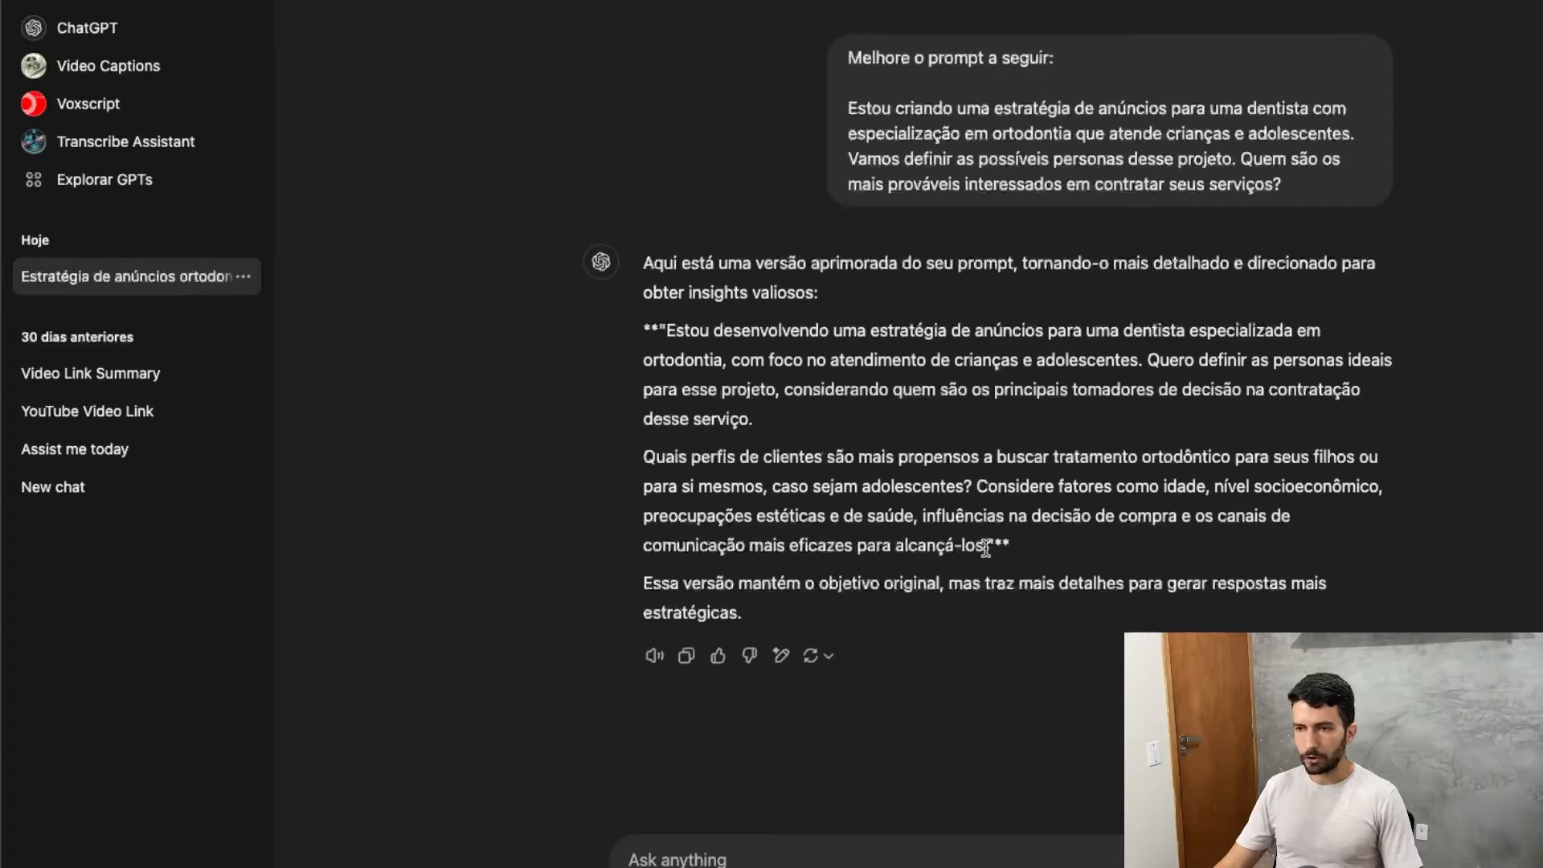
# - Send the copied improved prompt text as a new message, introduced by "Considere o prompt a seguir para a criação das personas:"
pyautogui.moveTo(987, 547); pyautogui.dragTo(668, 338)
pyautogui.press('super+c')
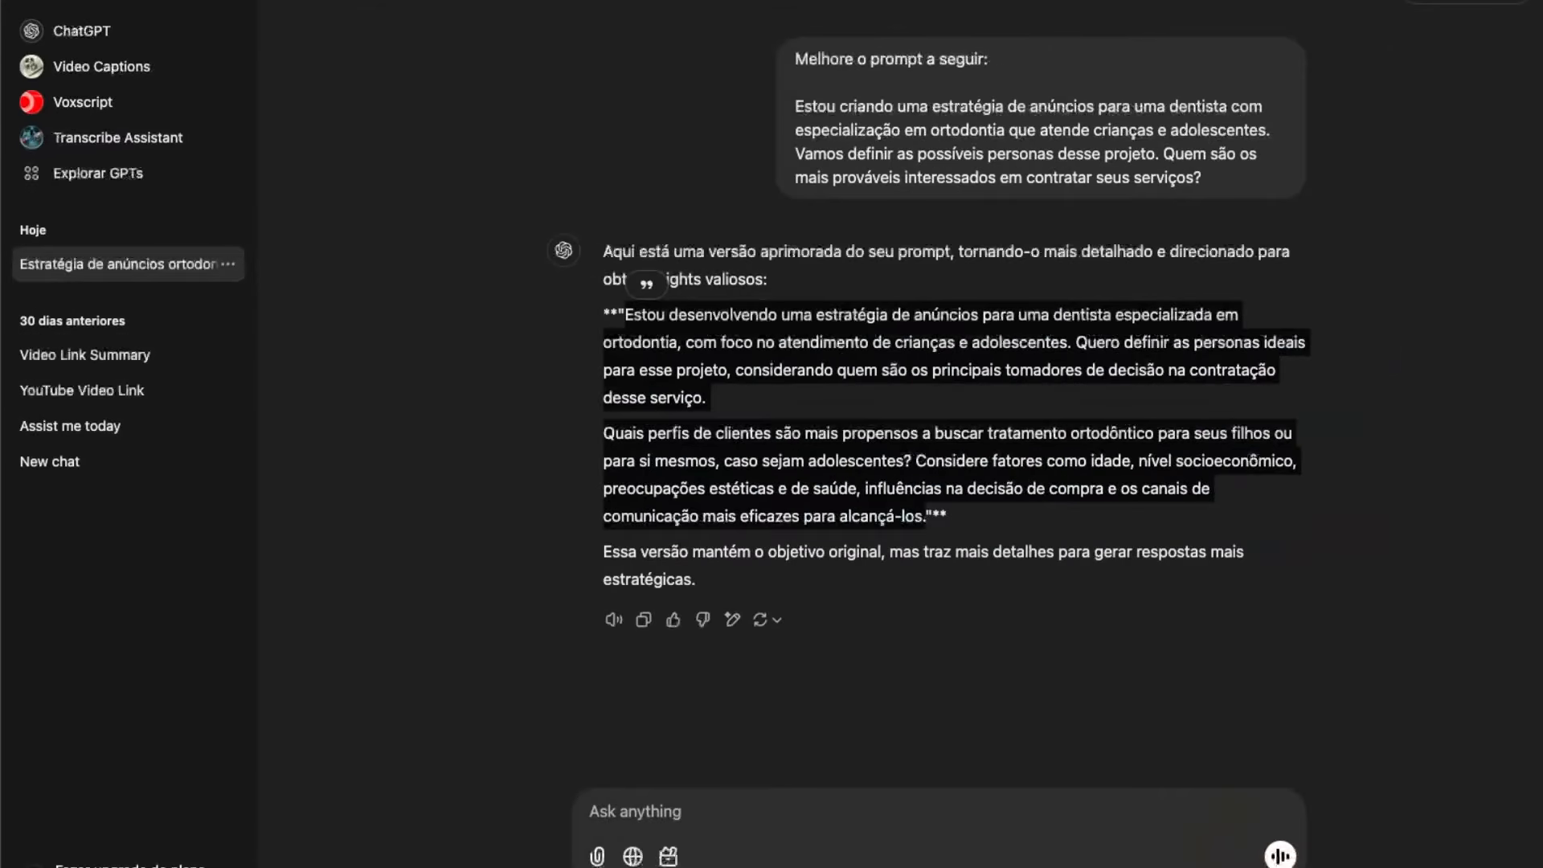
pyautogui.click(692, 810)
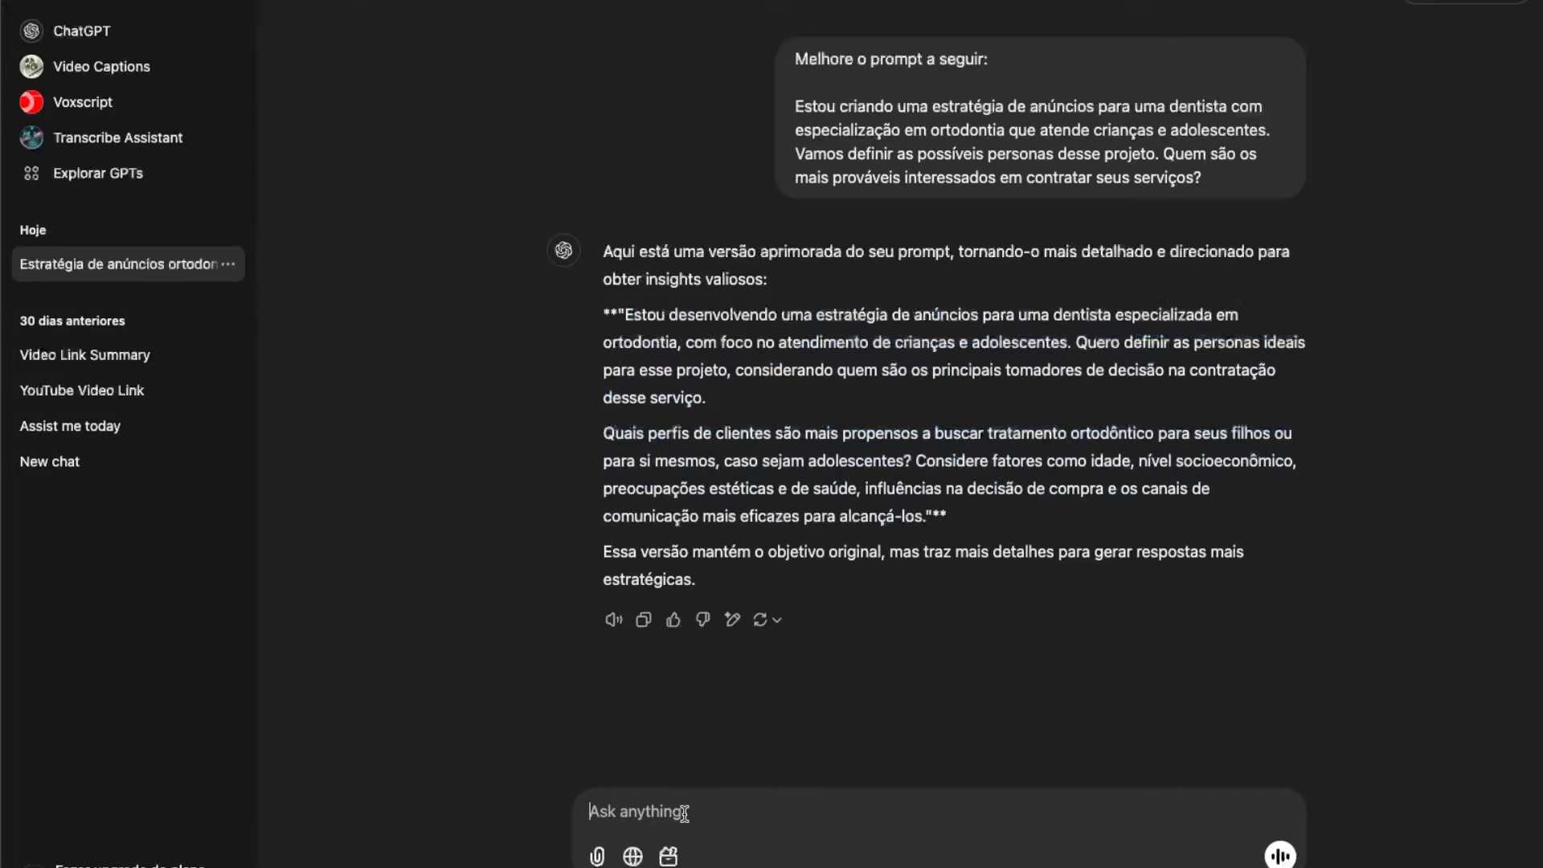
pyautogui.write('Consi')
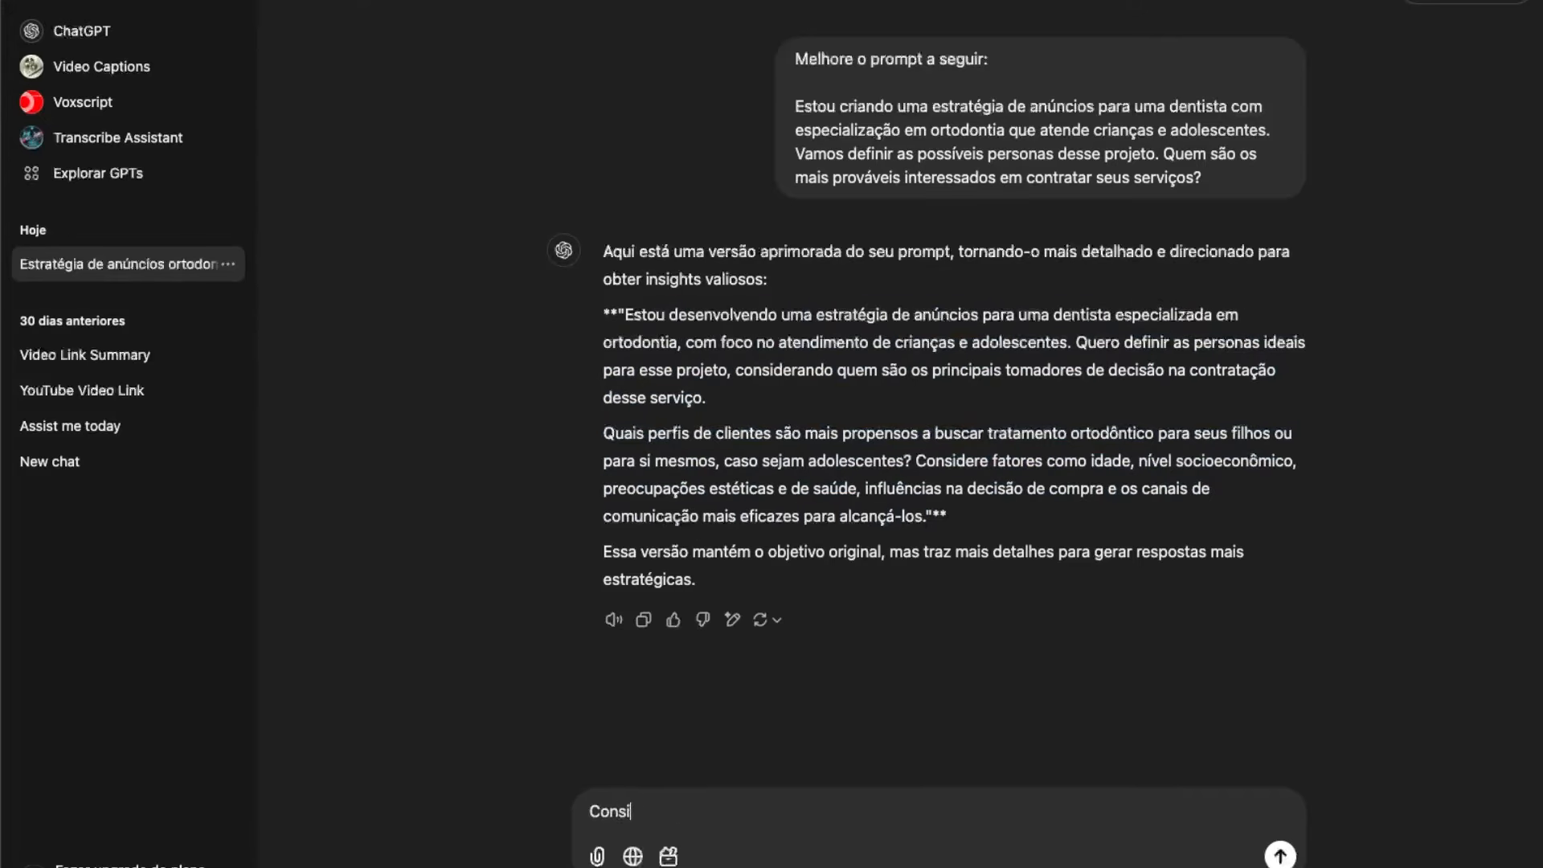
pyautogui.write('dere o prom')
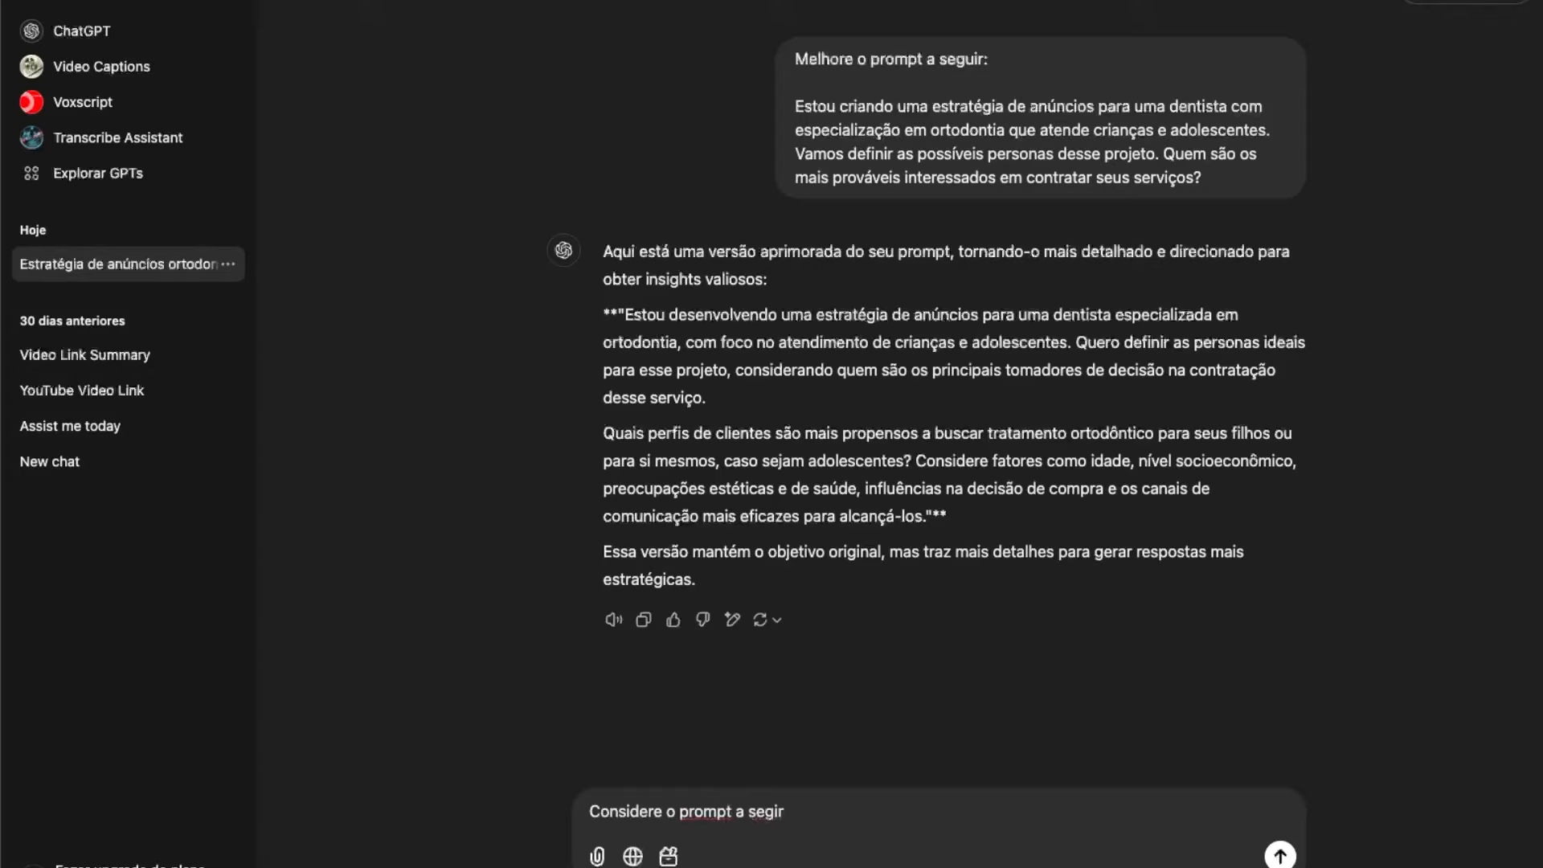
pyautogui.write('pt a seguir para a criação das person')
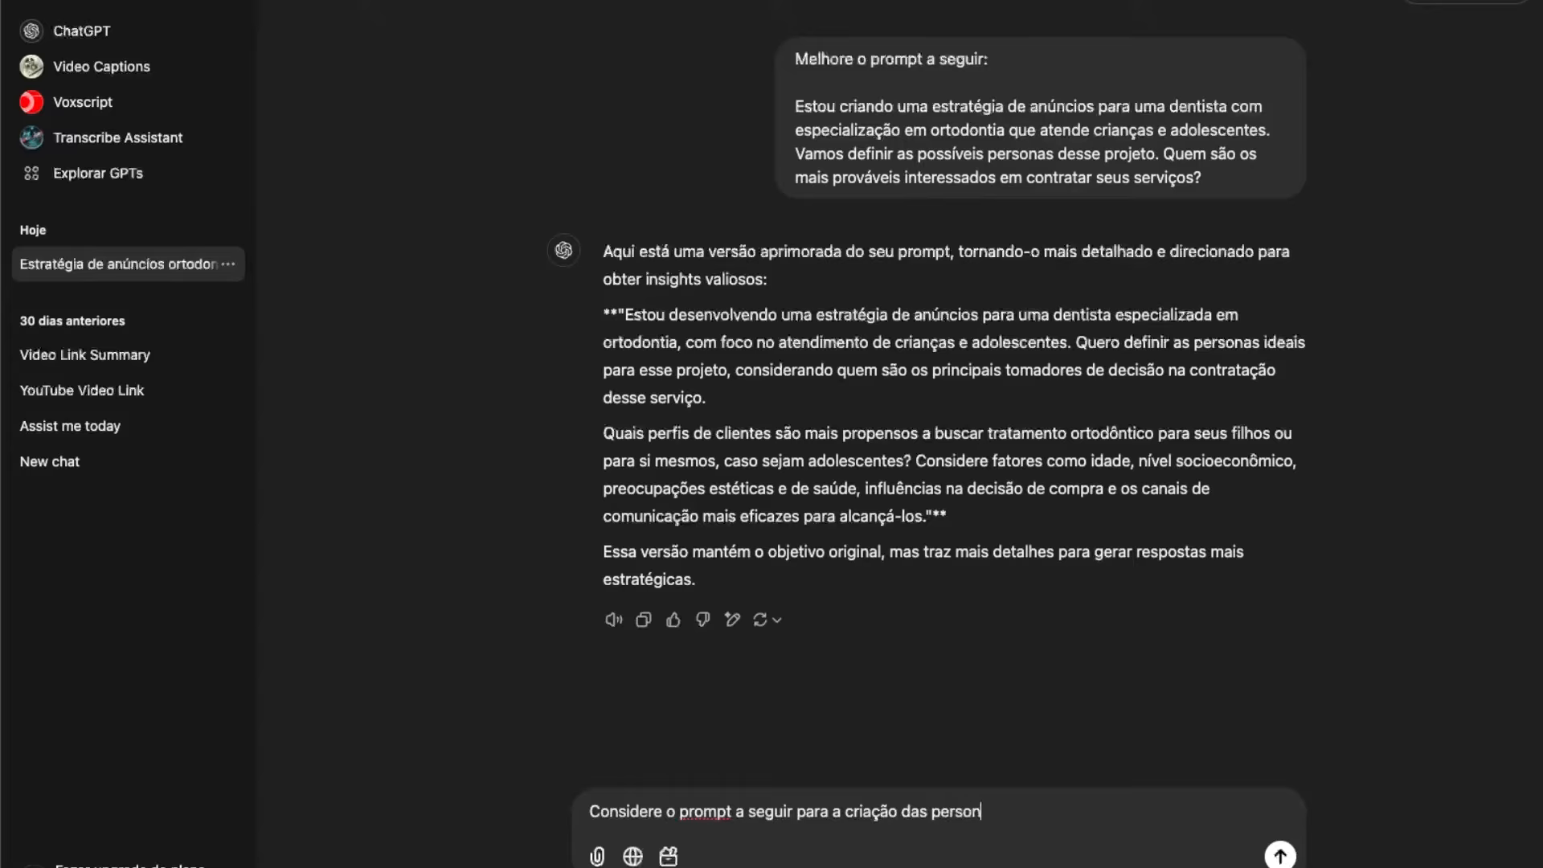
pyautogui.hotkey('shift', 'Return')
pyautogui.hotkey('shift', 'Return')
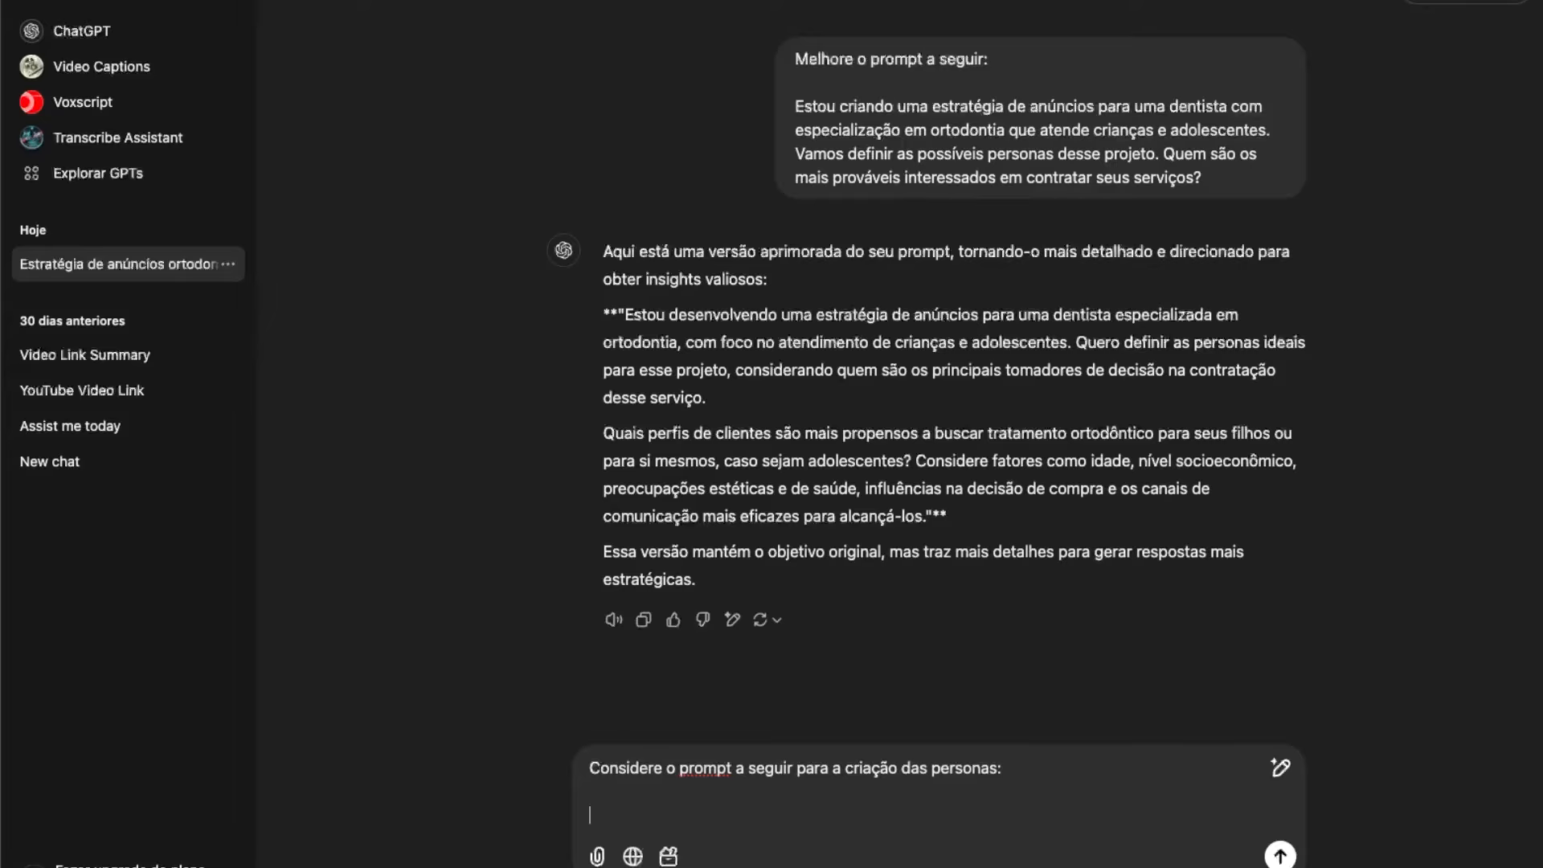
pyautogui.press('super+v')
pyautogui.press('Return')
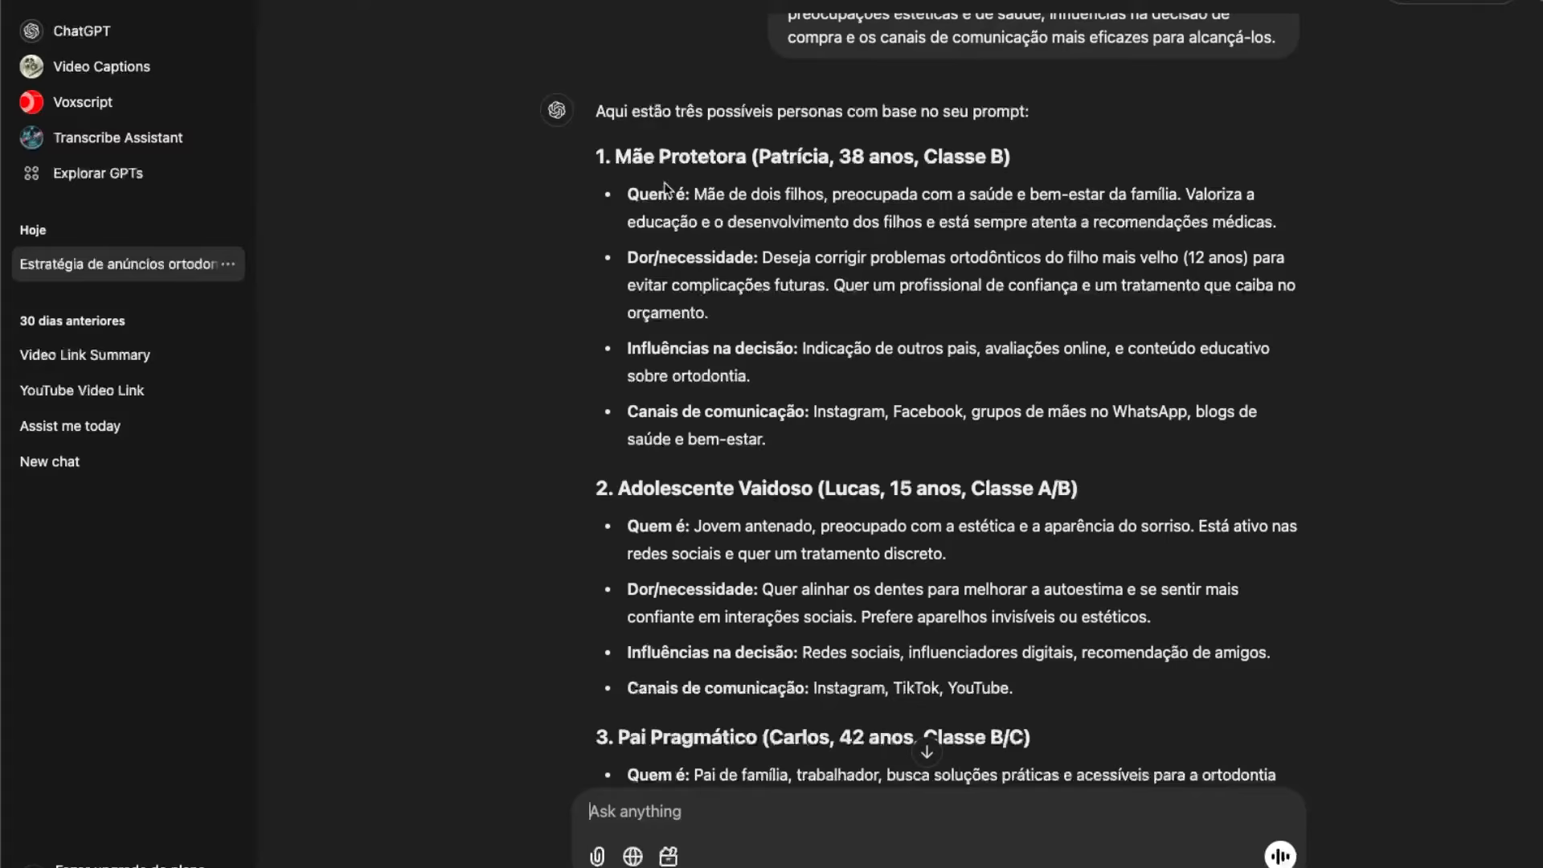
# - Review the three suggested personas, including their needs, decision influences and communication channels
pyautogui.scroll(-2, 1043, 400)
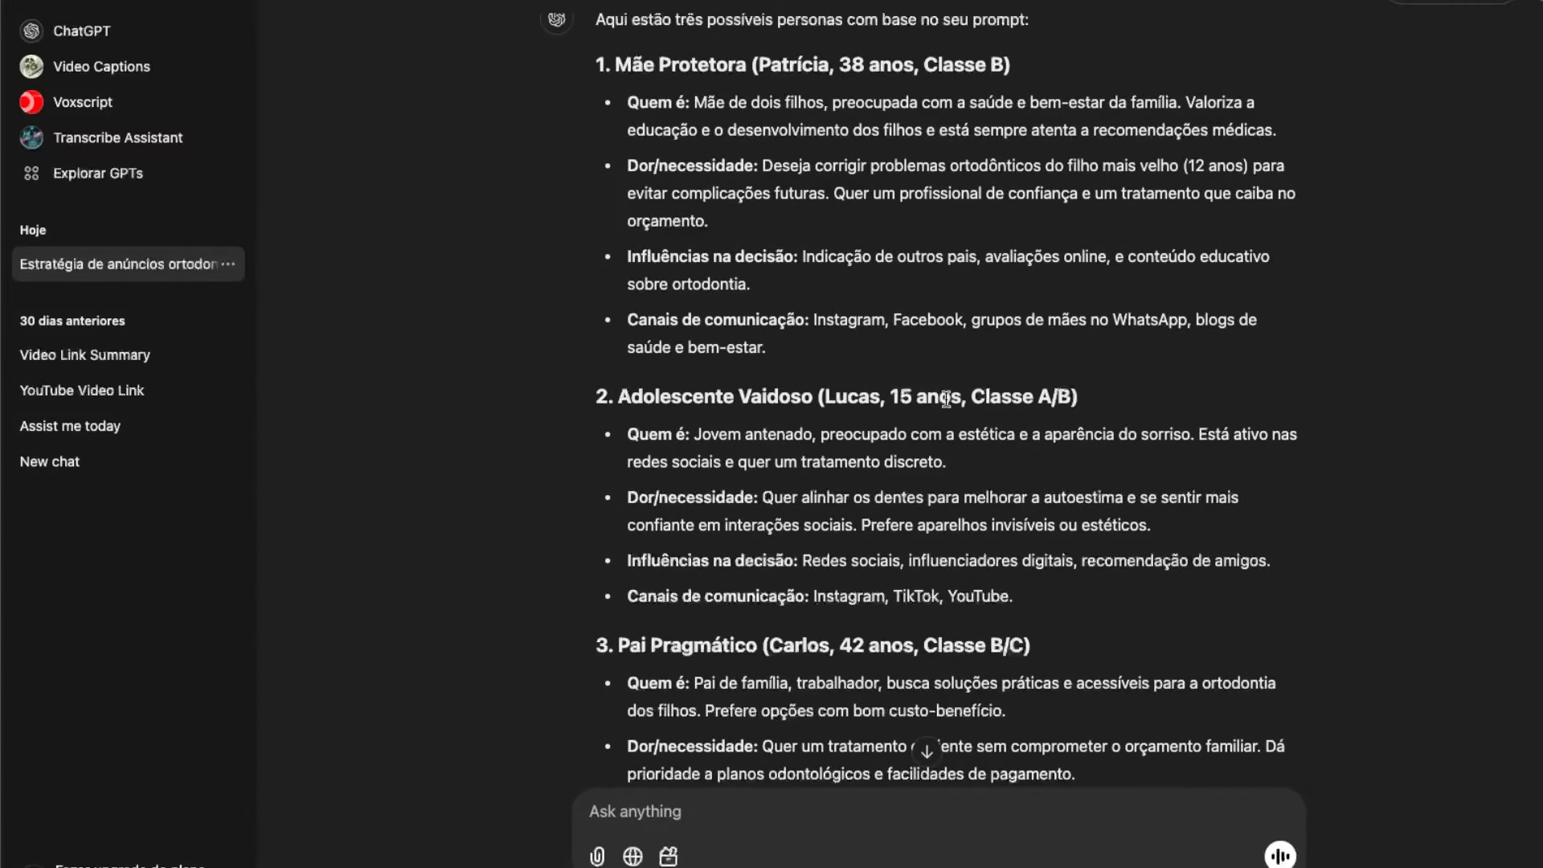
pyautogui.scroll(-5, 1071, 400)
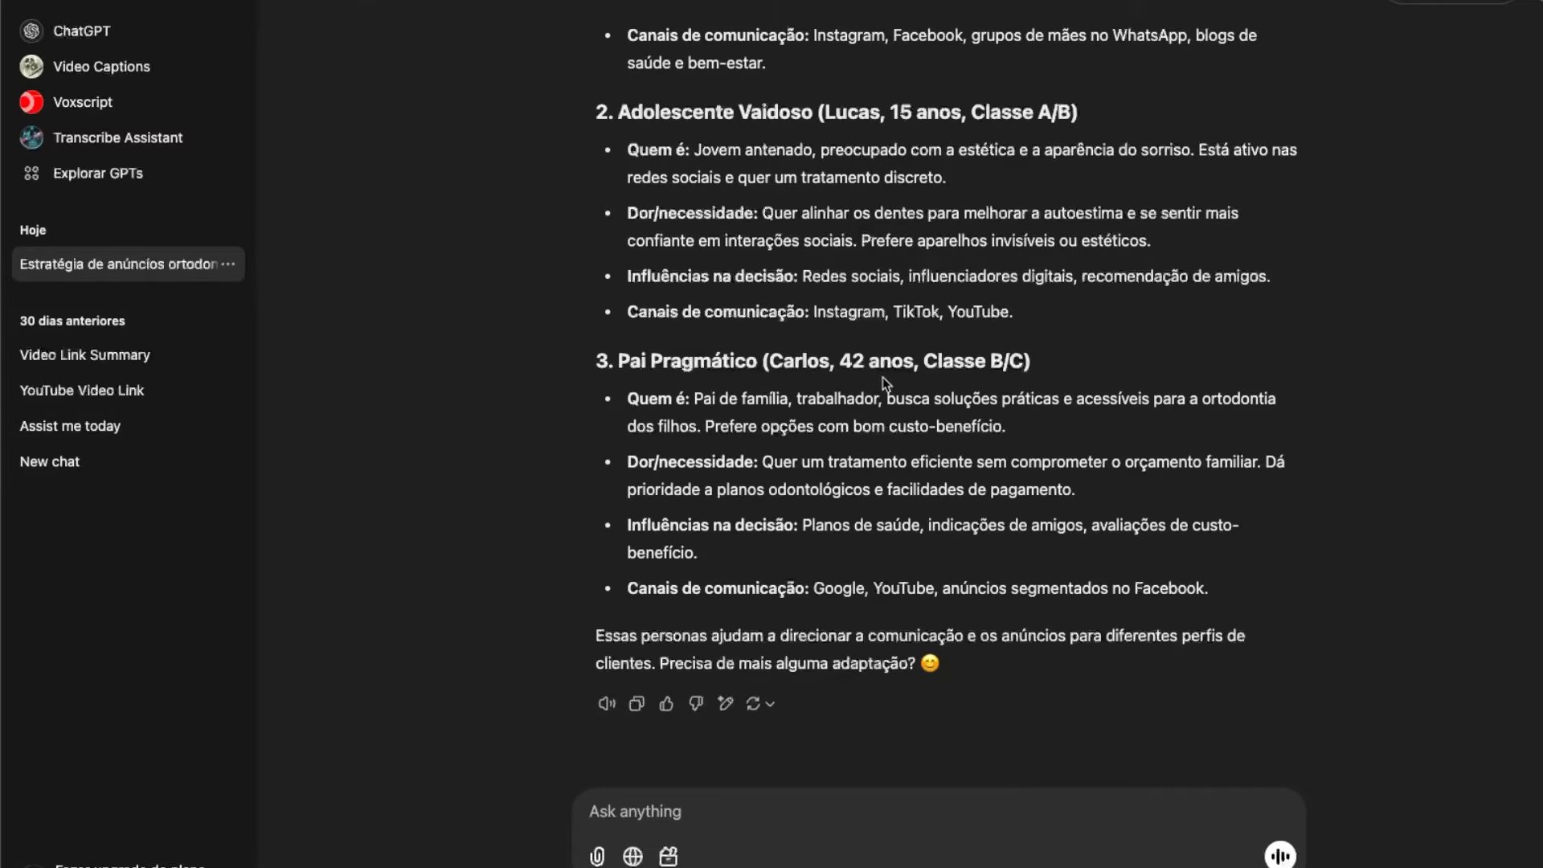
pyautogui.scroll(1, 1107, 289)
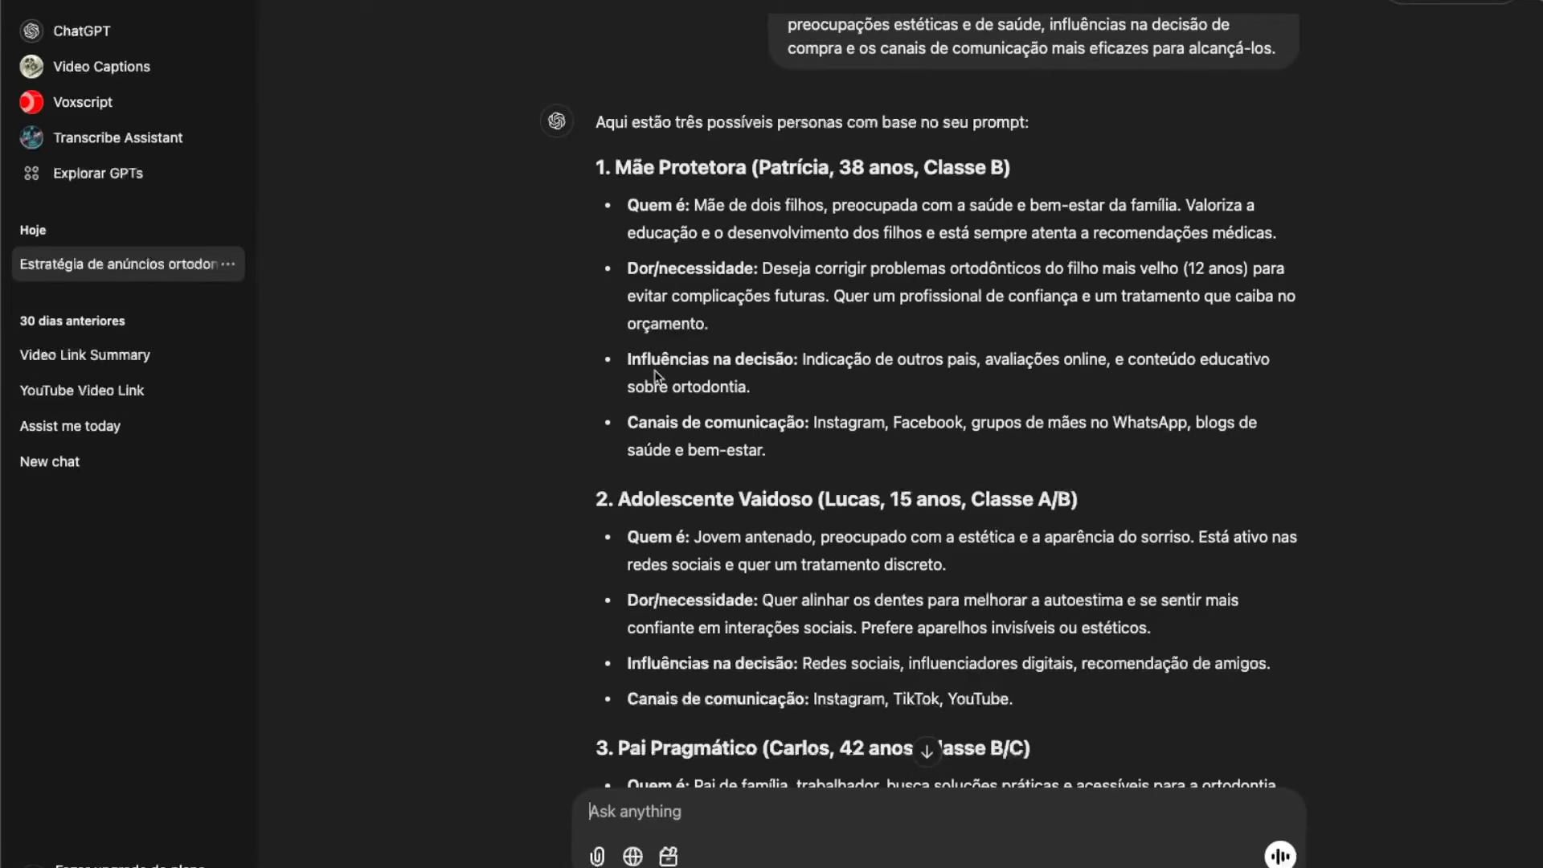
pyautogui.scroll(-4, 818, 404)
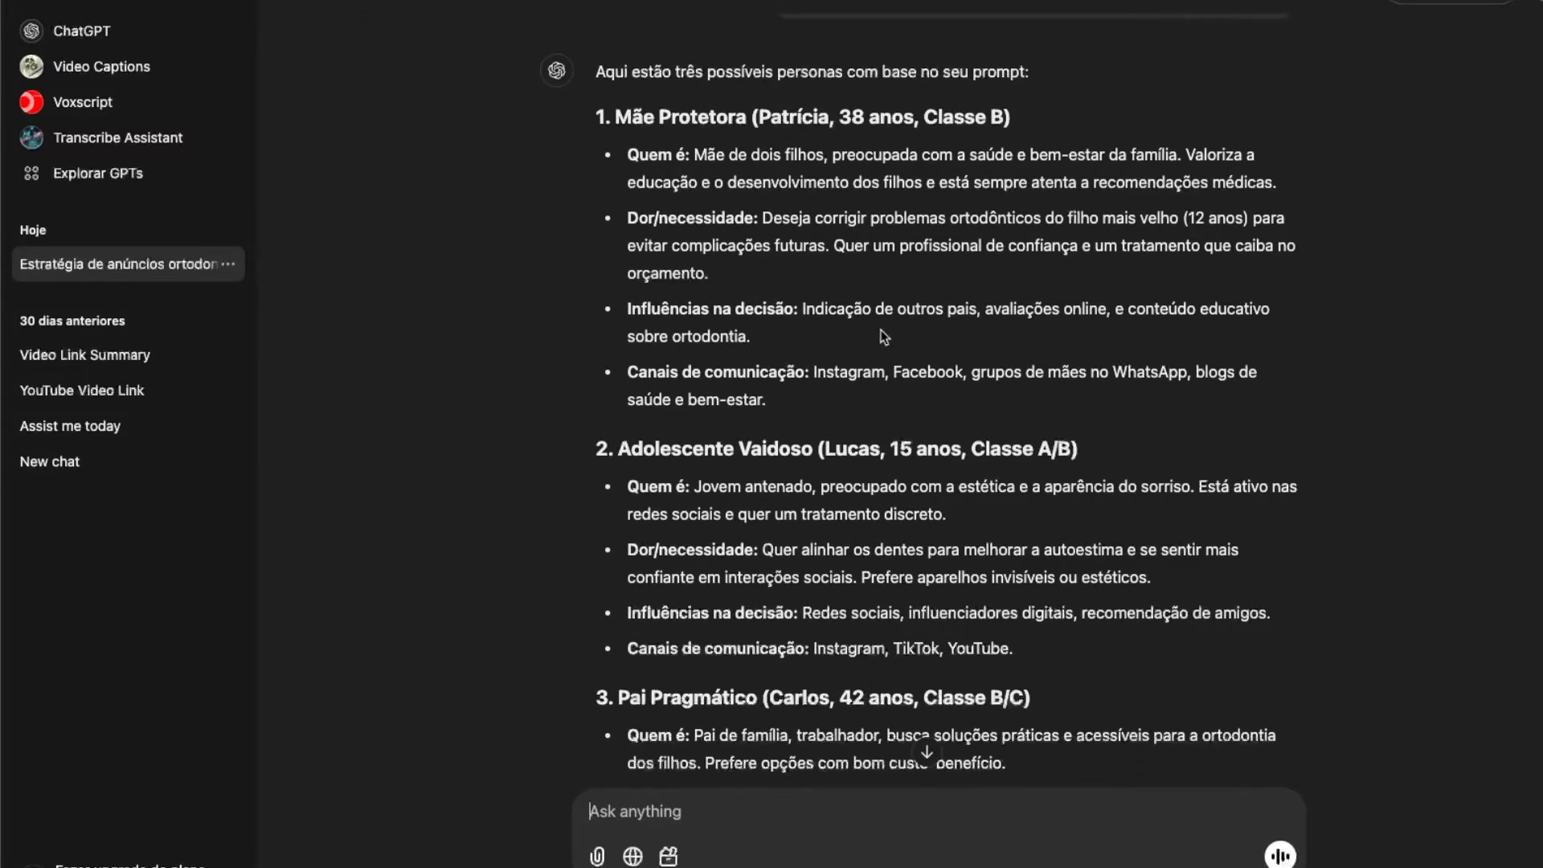
pyautogui.scroll(-4, 878, 338)
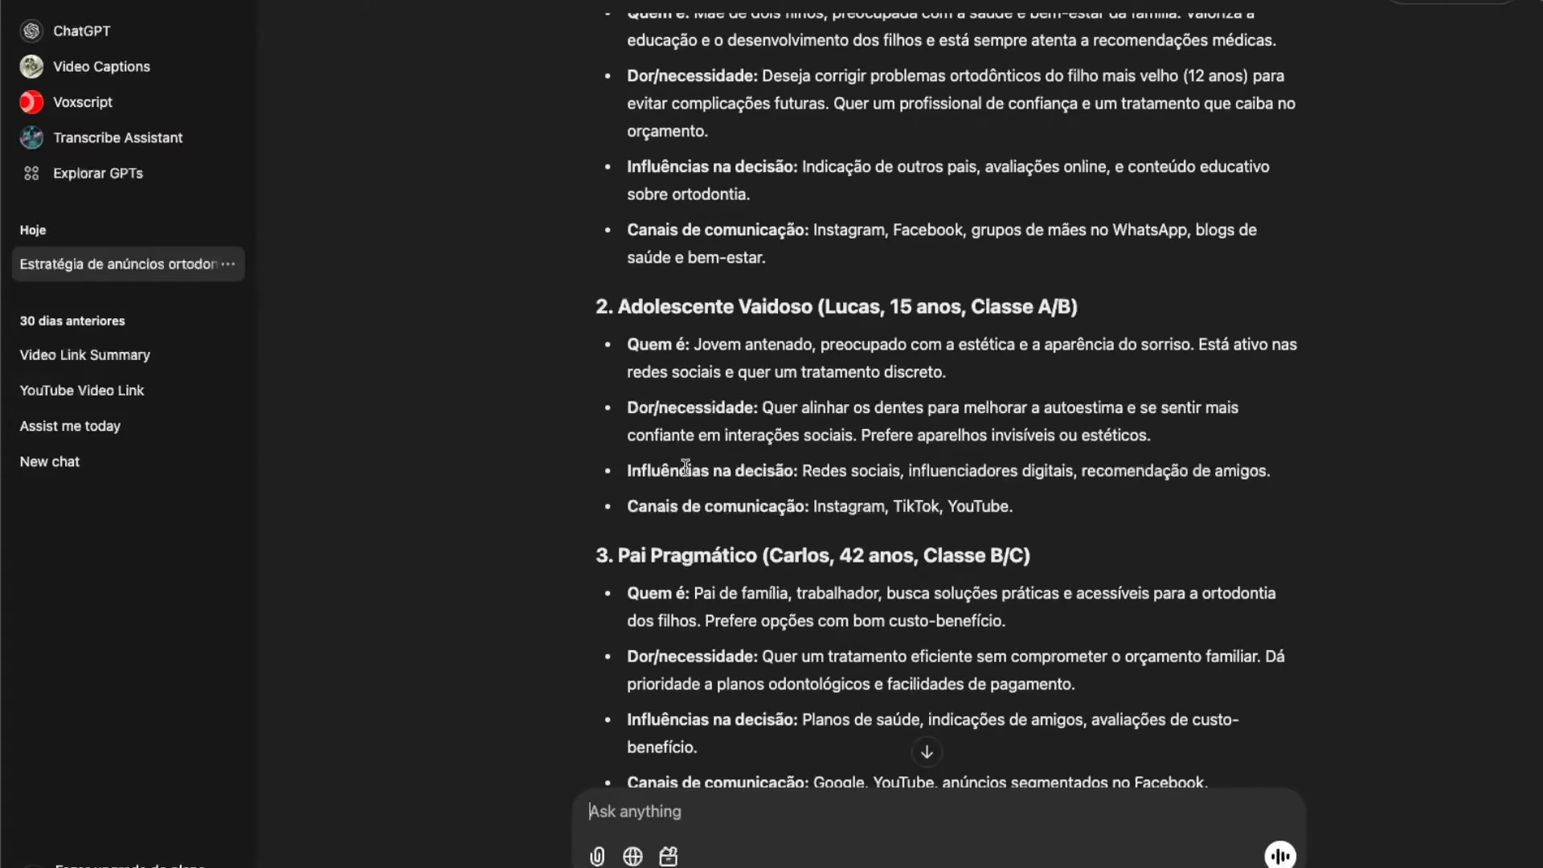
pyautogui.scroll(-2, 683, 467)
pyautogui.scroll(-5, 657, 515)
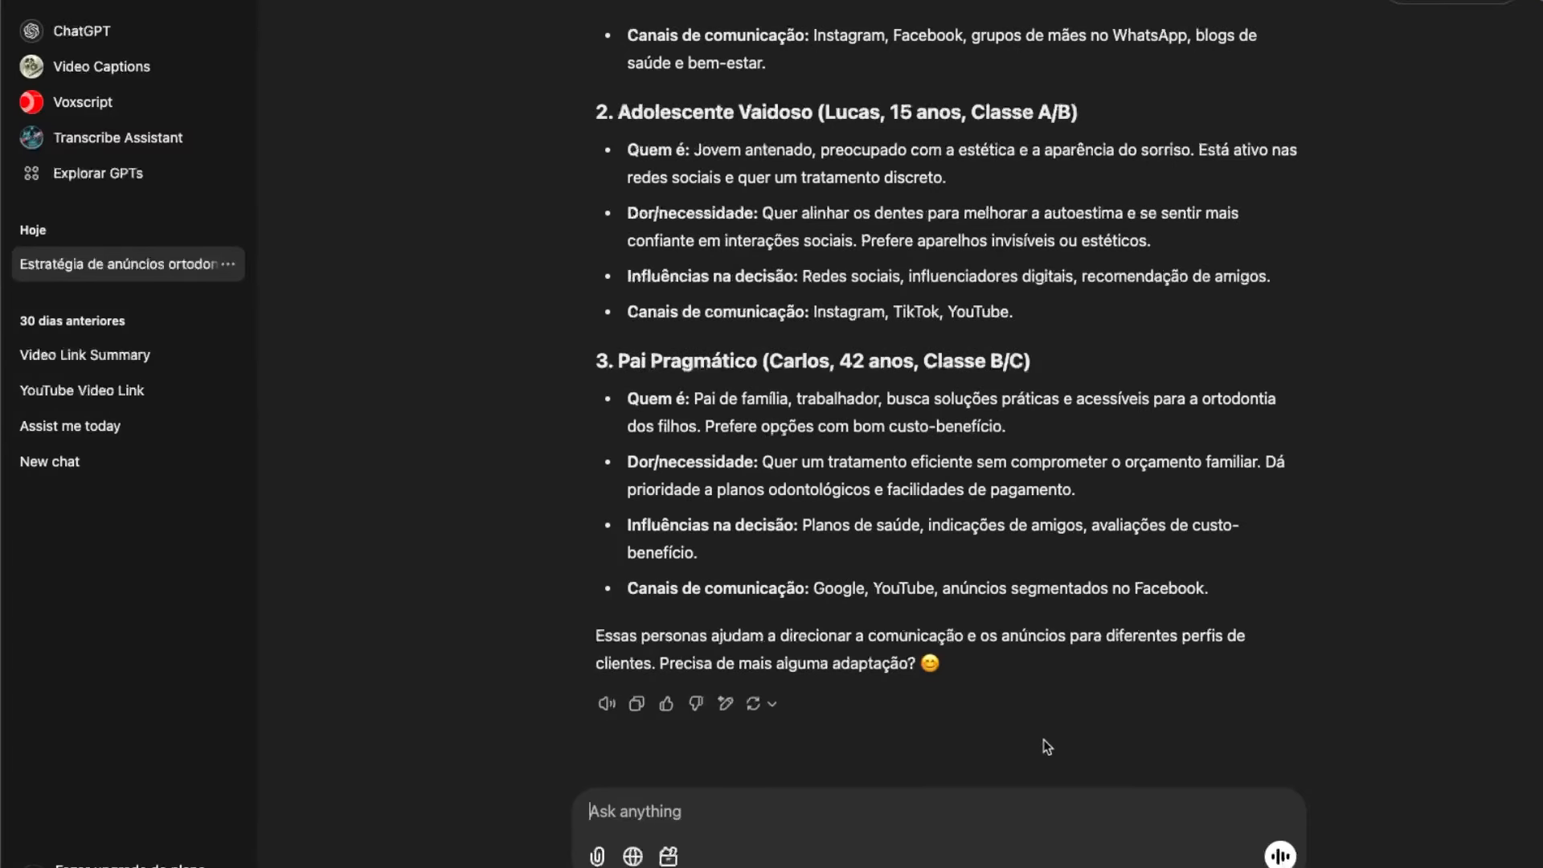
pyautogui.scroll(9, 903, 311)
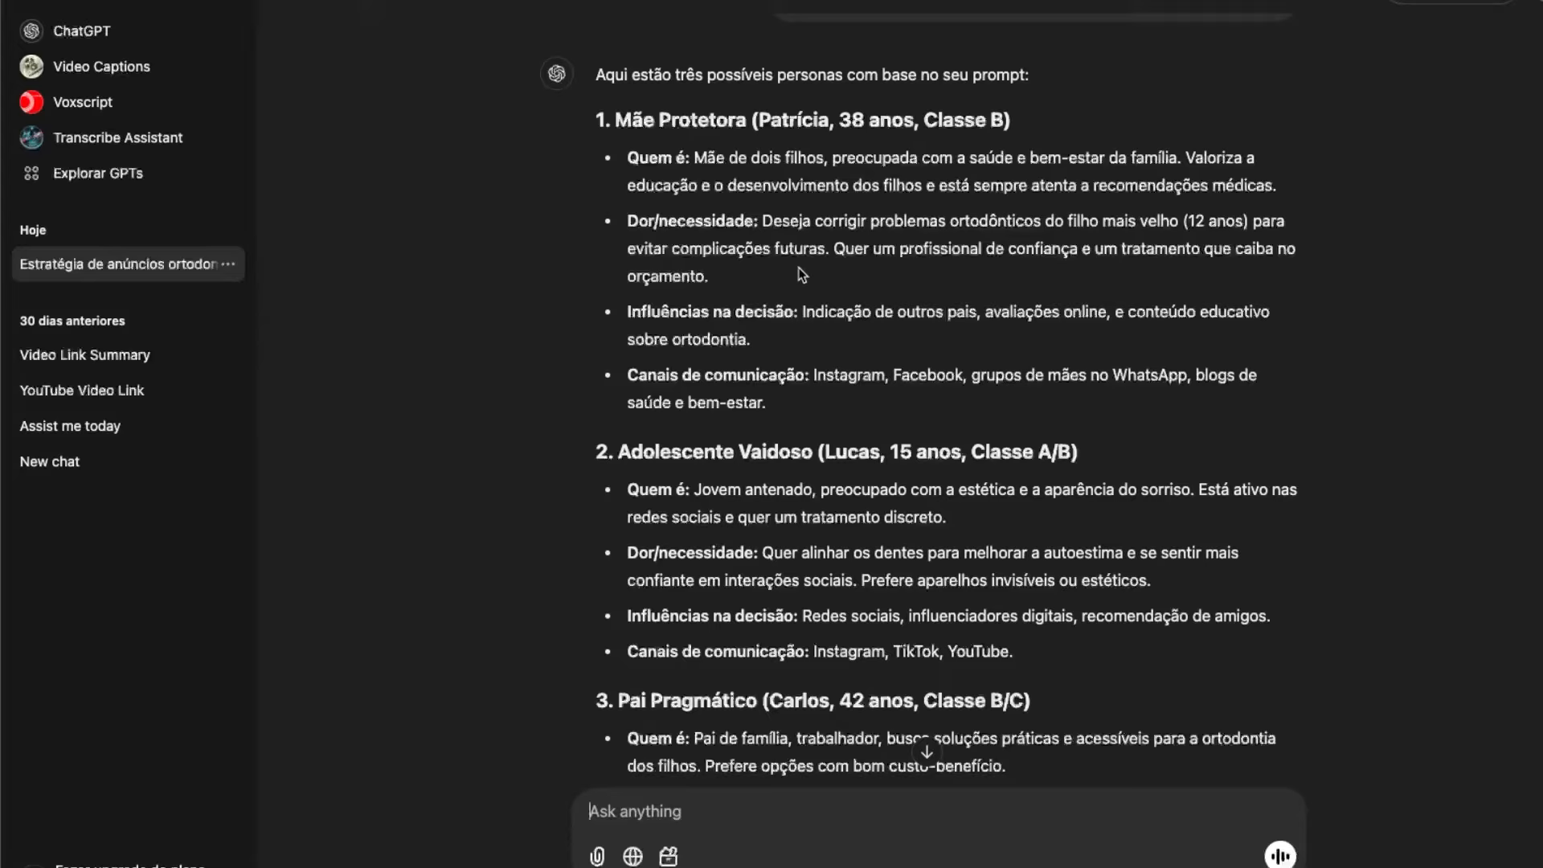
pyautogui.moveTo(834, 248); pyautogui.dragTo(1116, 257)
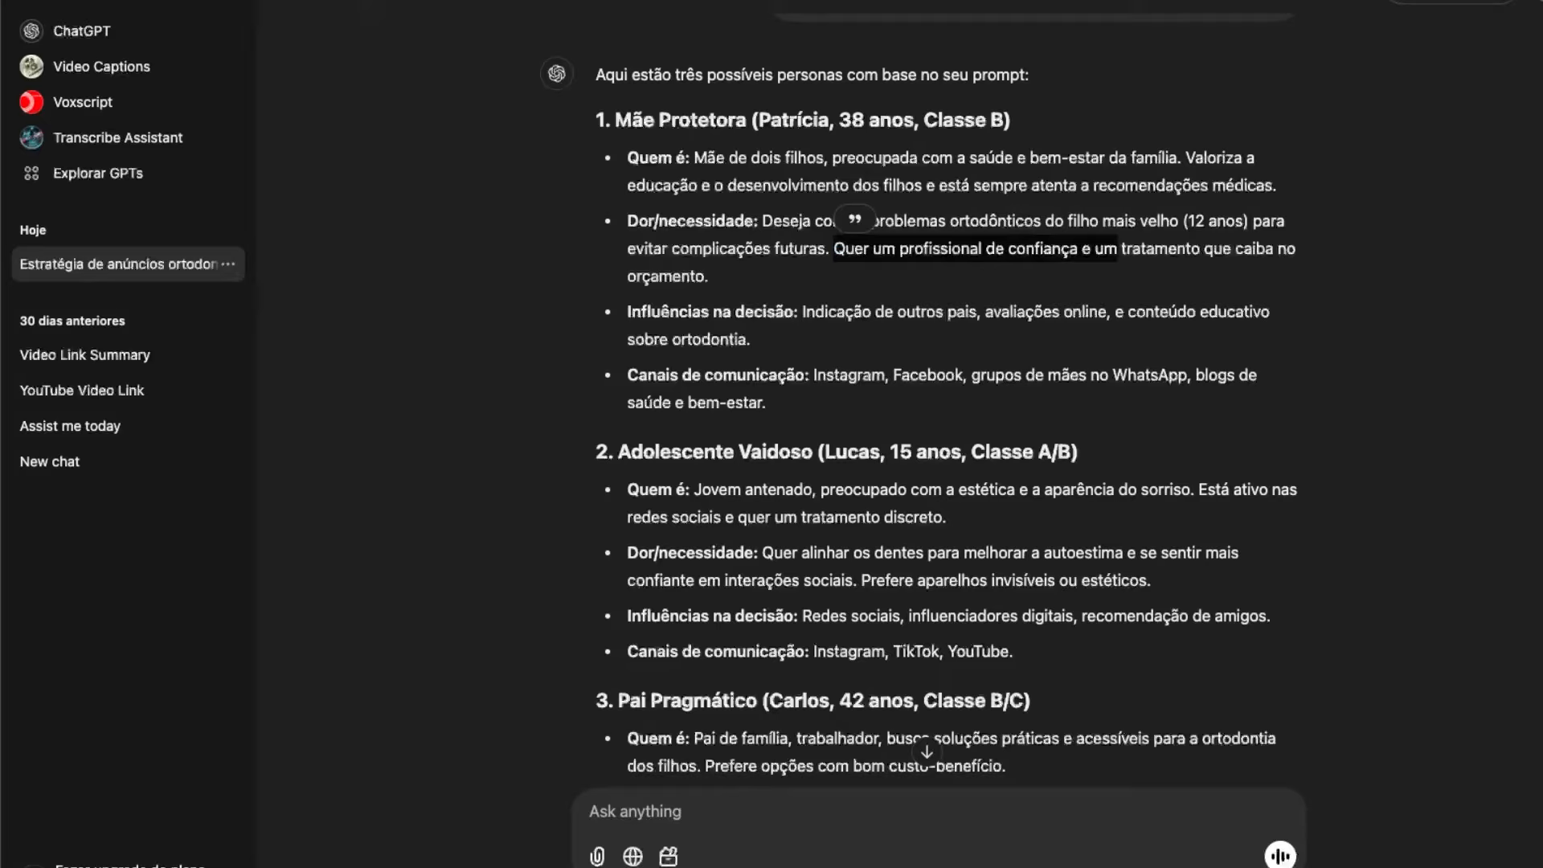
# - Ask the follow-up question "Quais são as dores e desejos de cada uma dessas personas?"
pyautogui.click(861, 796)
pyautogui.write('Quais são as dores e desejos de cada uma dessas personas?')
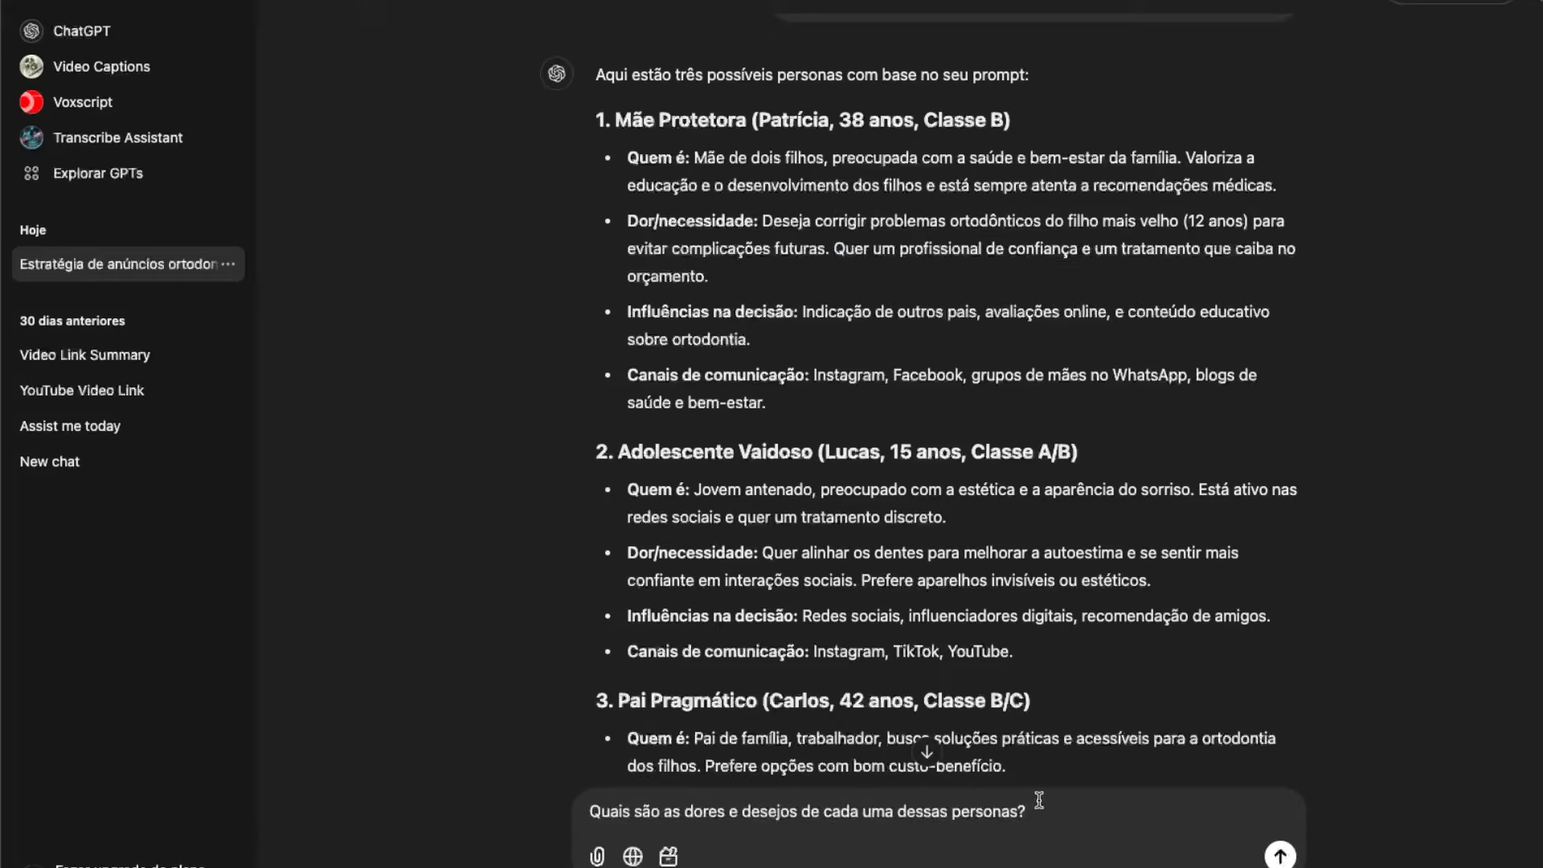
pyautogui.click(1282, 855)
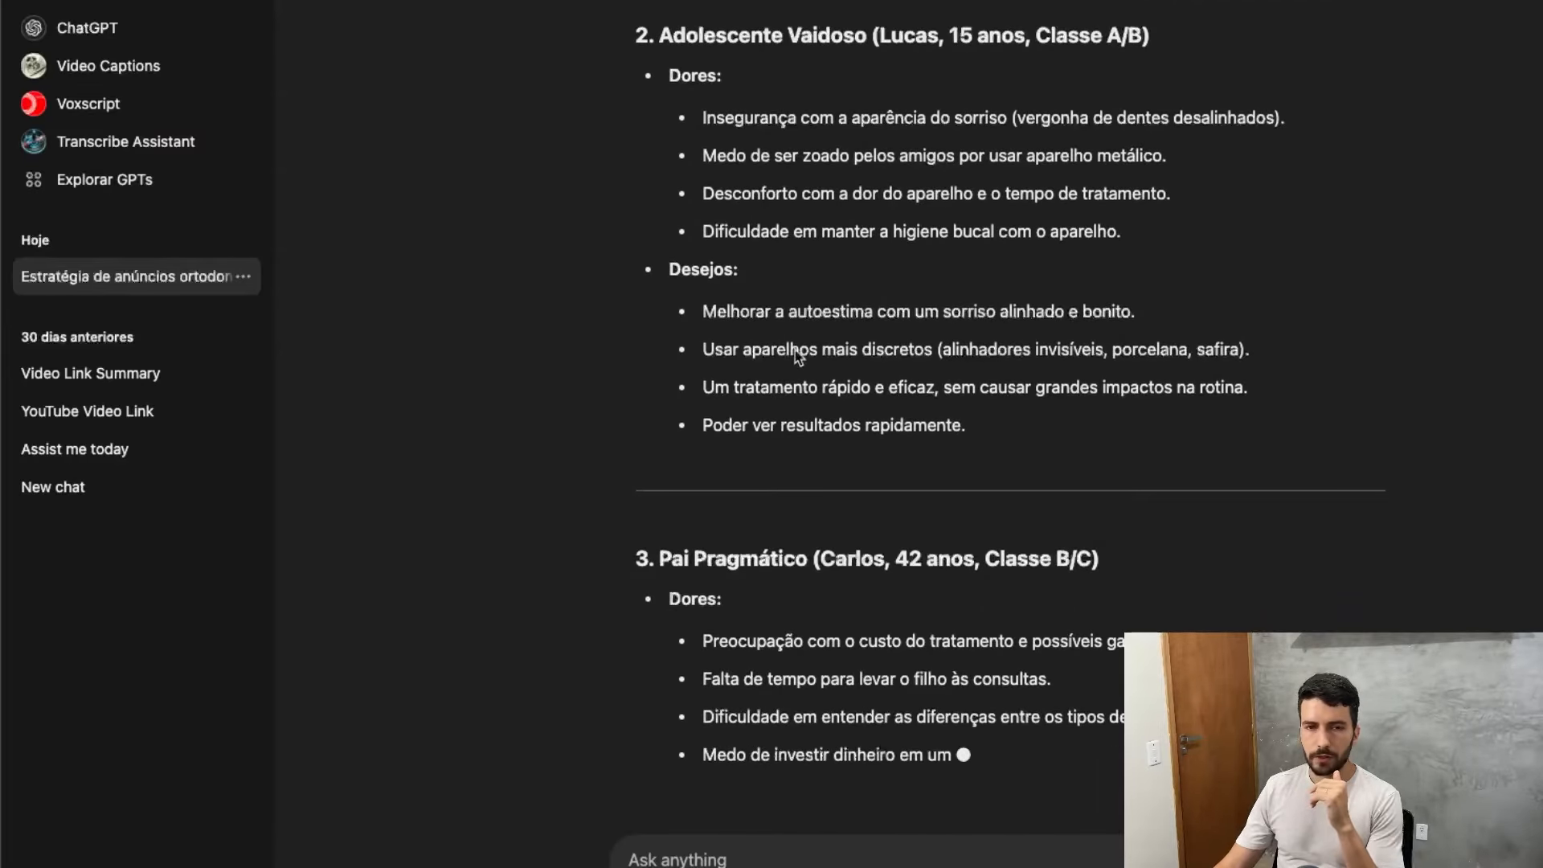
# - Read through the personas' pains and desires and their detailed profiles, covering demographics, goals, fears and preferred channels
pyautogui.scroll(9, 799, 353)
pyautogui.scroll(-2, 802, 331)
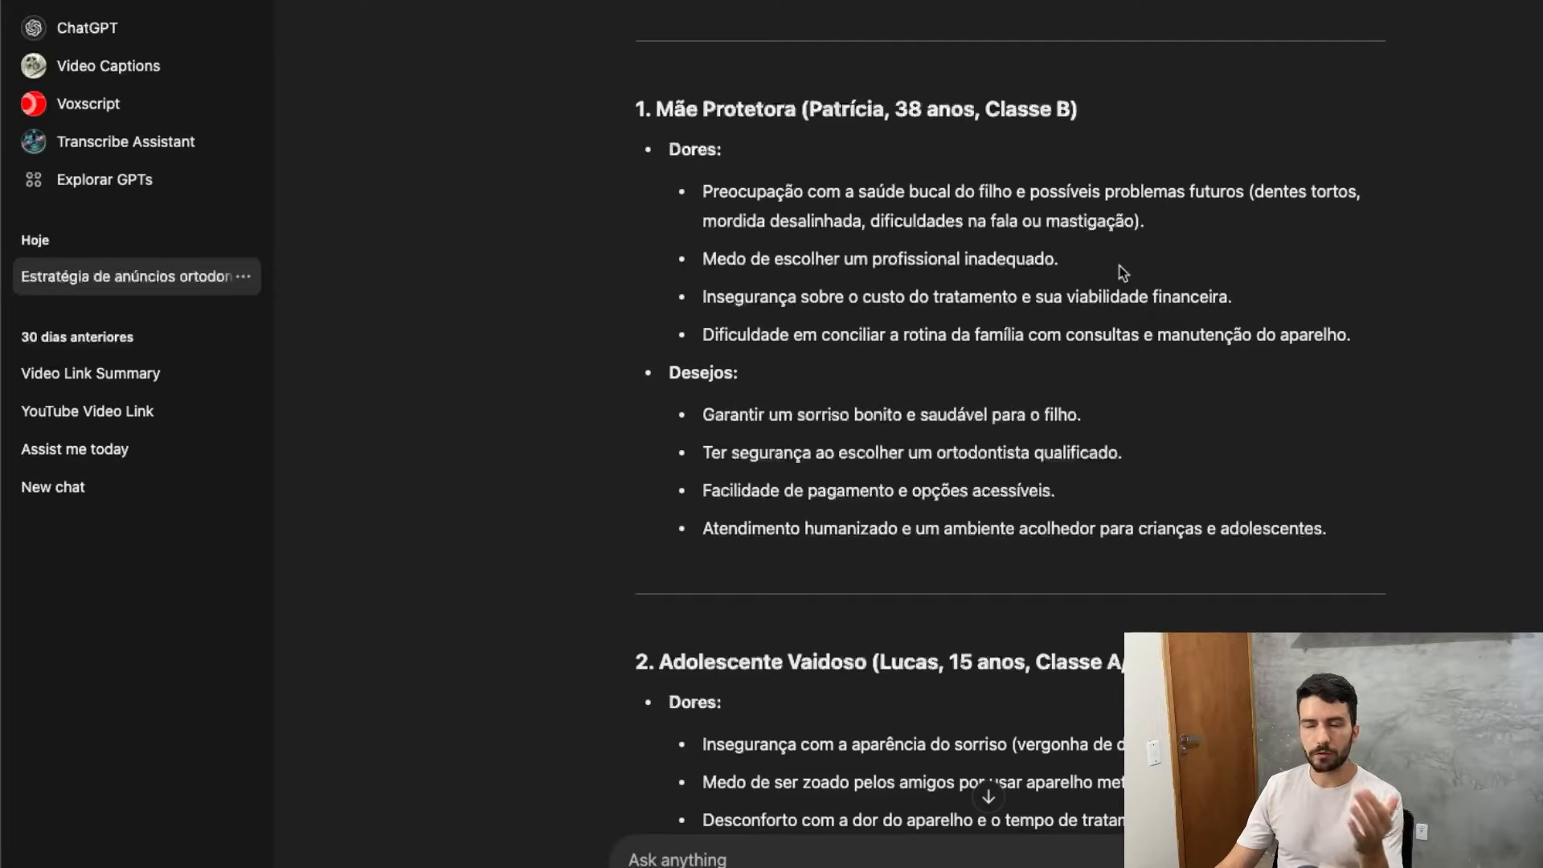
pyautogui.scroll(-1, 852, 372)
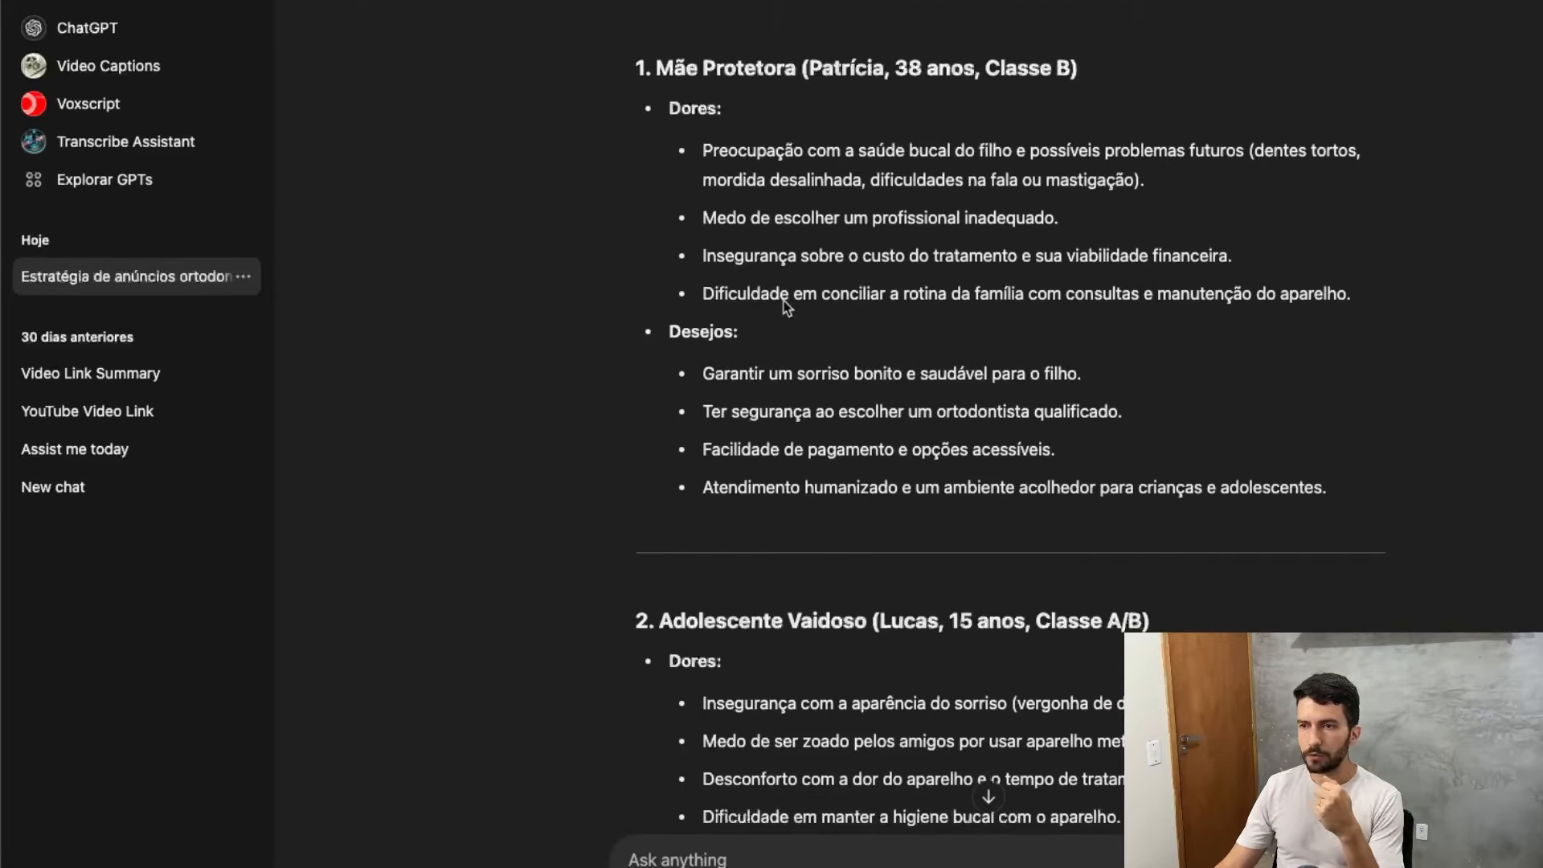
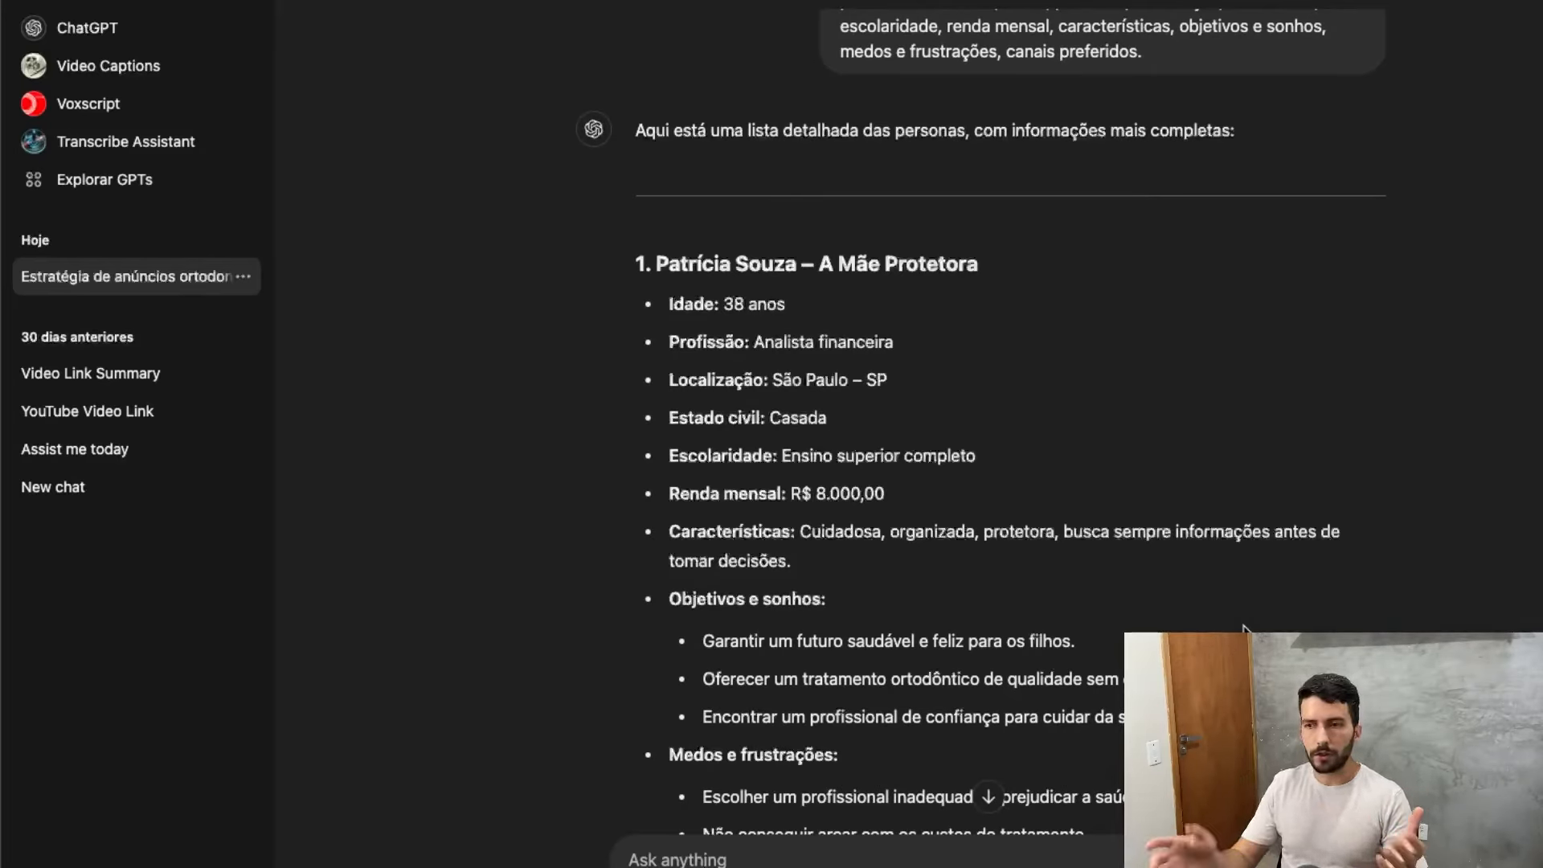
pyautogui.scroll(-1, 914, 389)
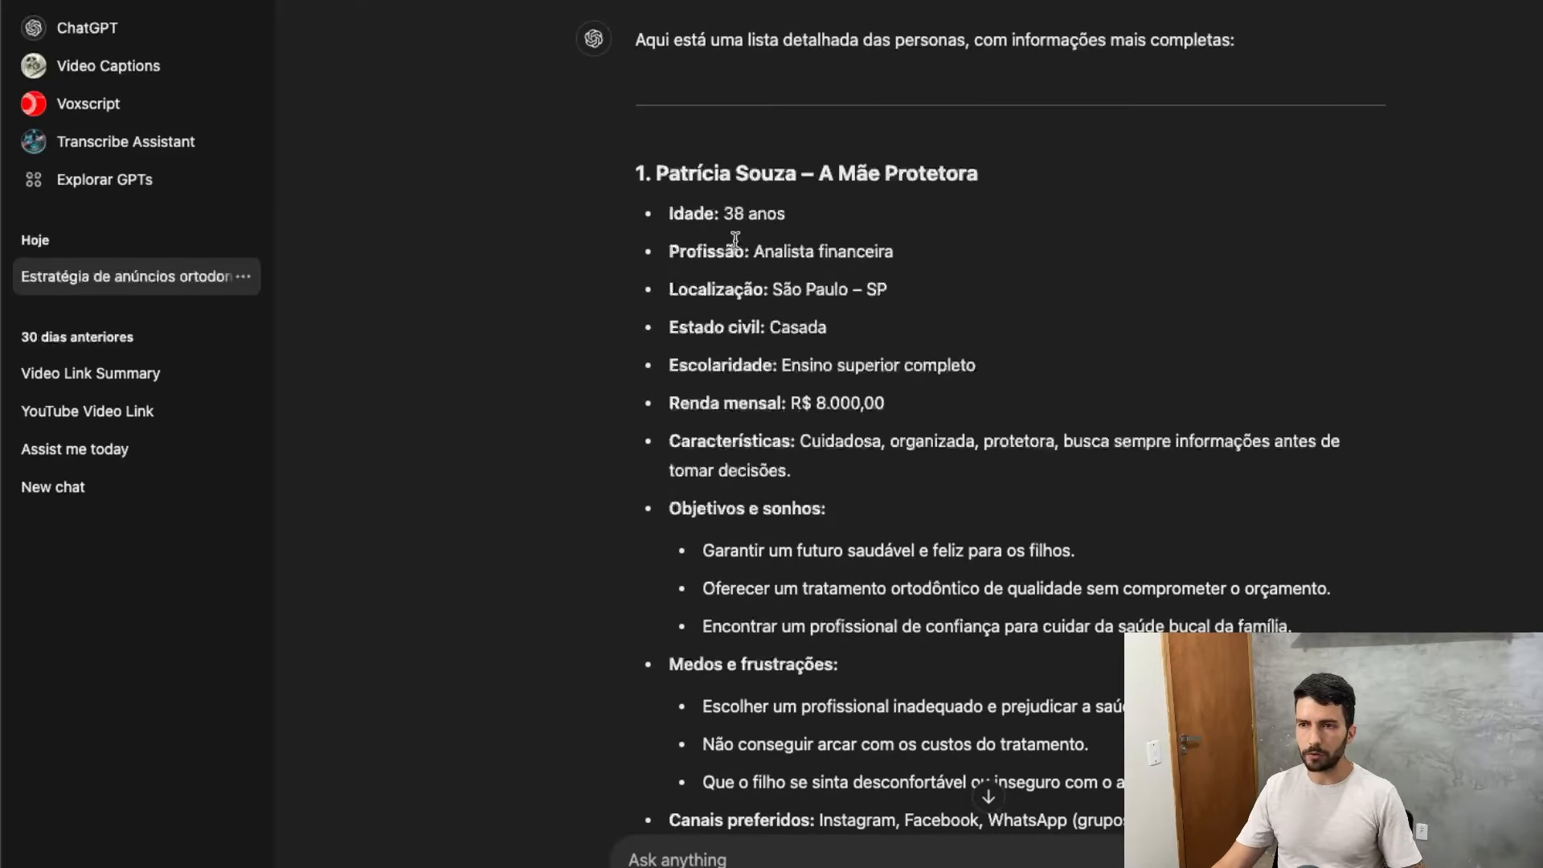
pyautogui.scroll(-1, 804, 337)
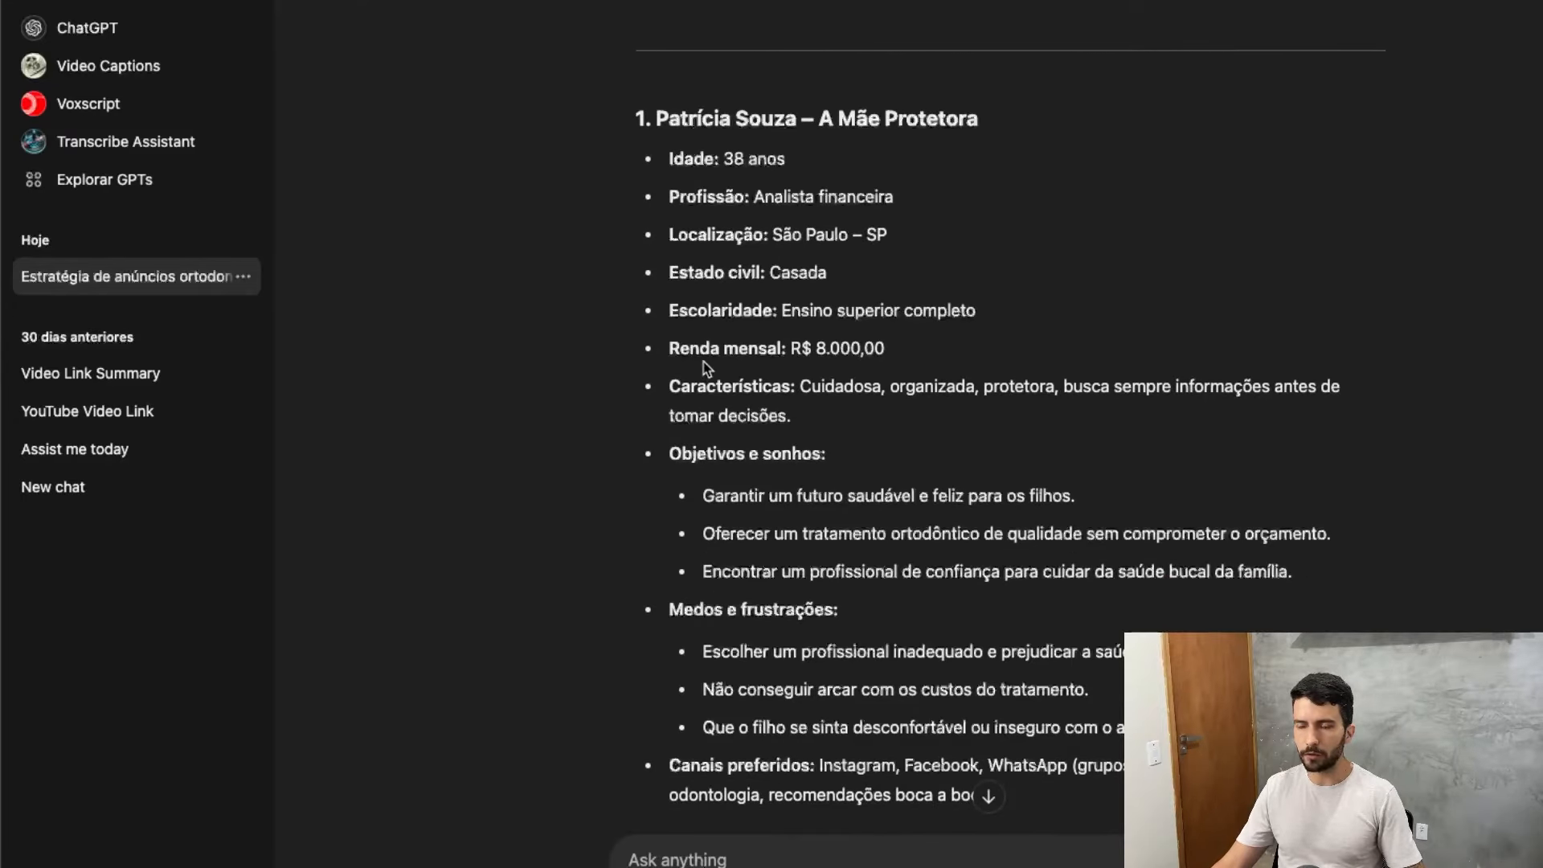
pyautogui.scroll(-2, 772, 474)
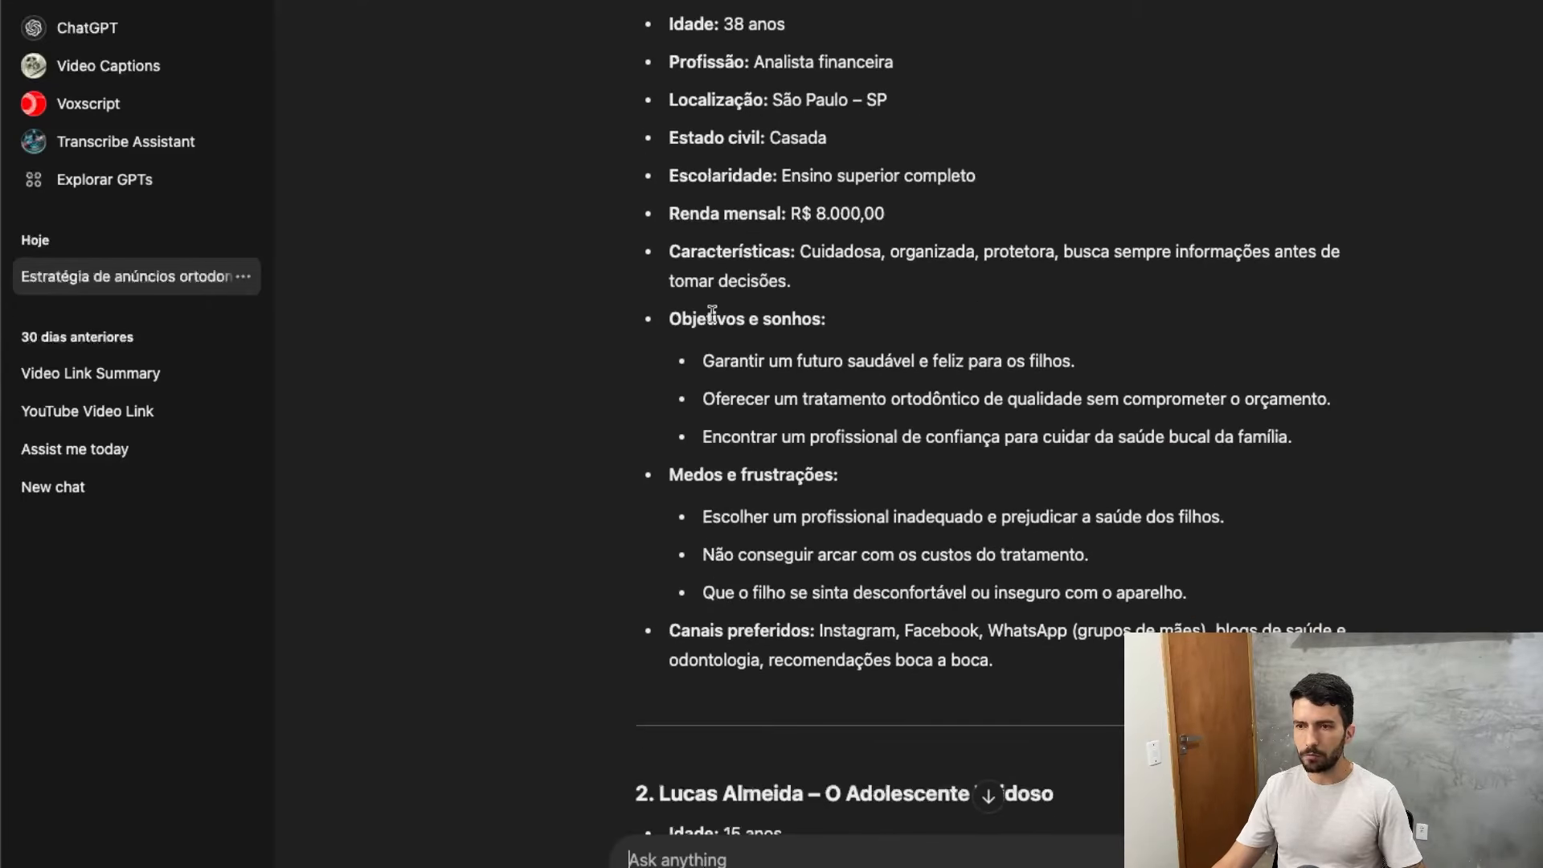
pyautogui.scroll(-2, 708, 523)
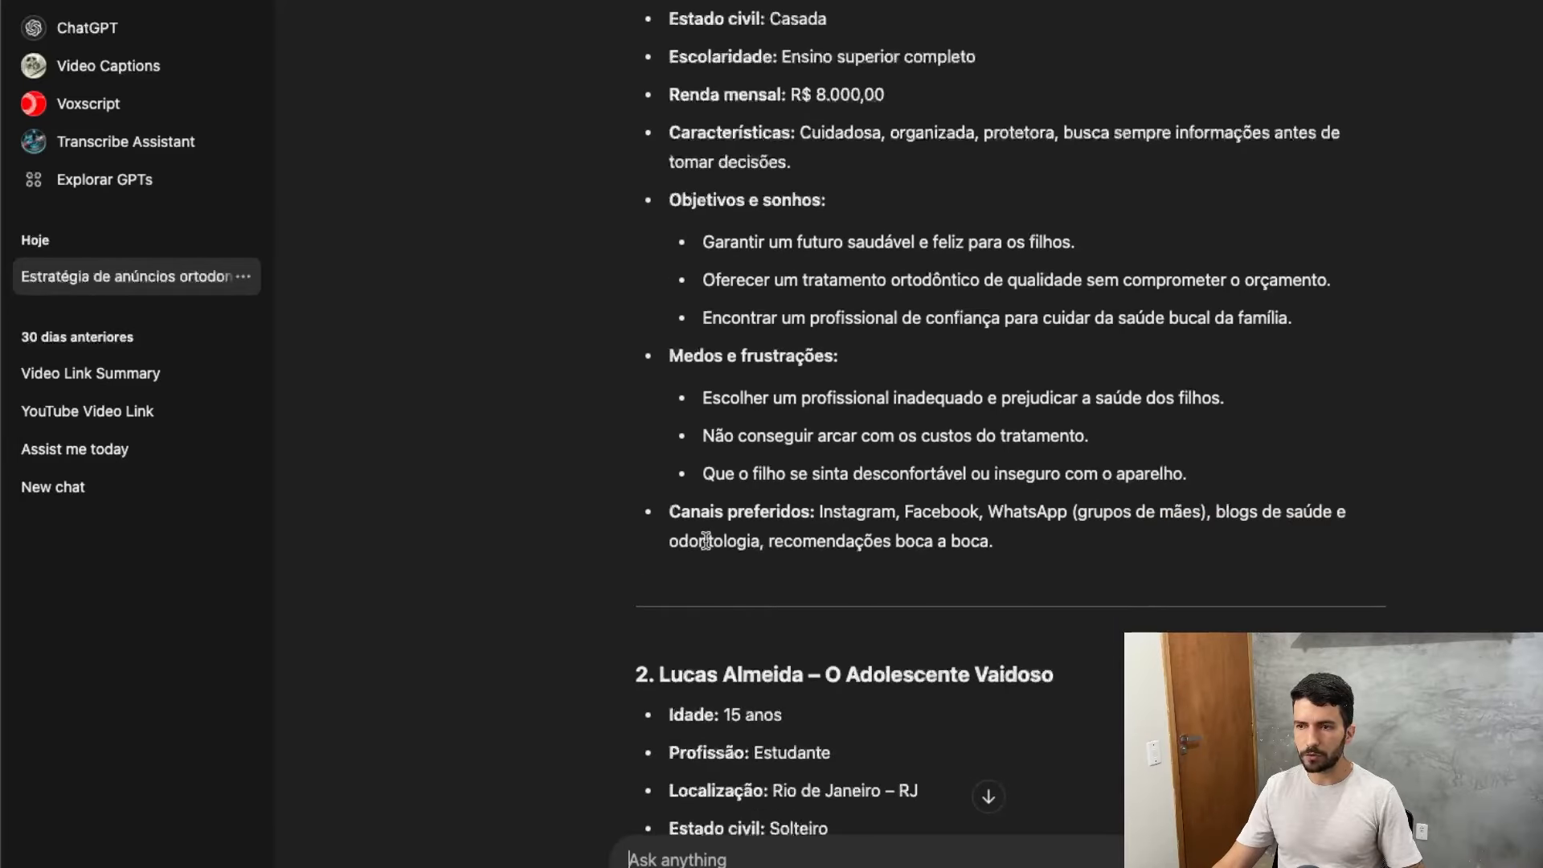
pyautogui.scroll(-15, 721, 529)
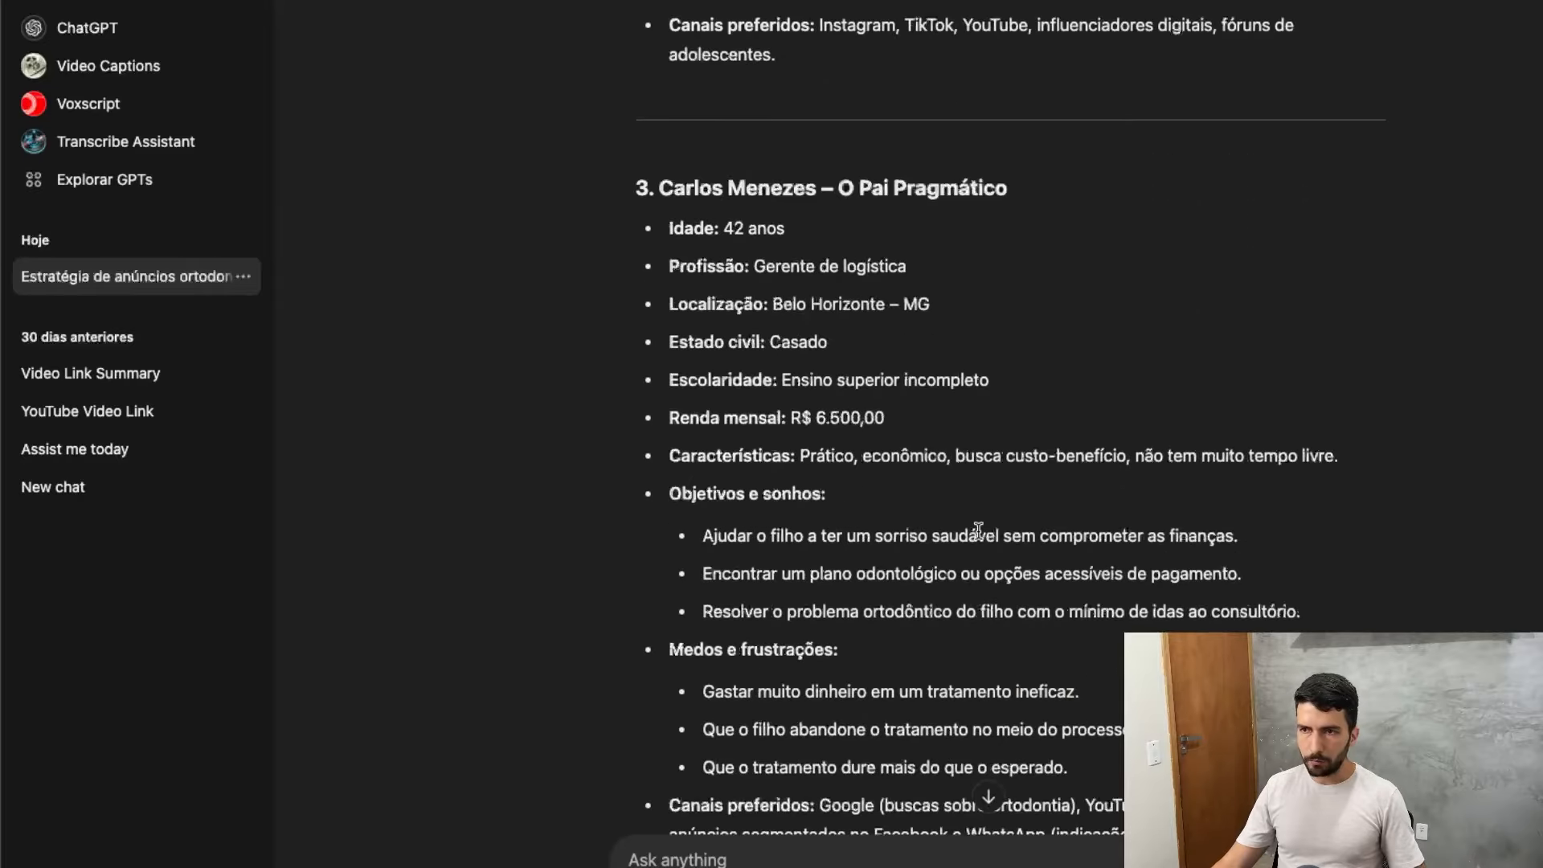
# - Look back at the protective-mother persona's profile, including her age, goals, fears and preferred channels
pyautogui.scroll(20, 978, 530)
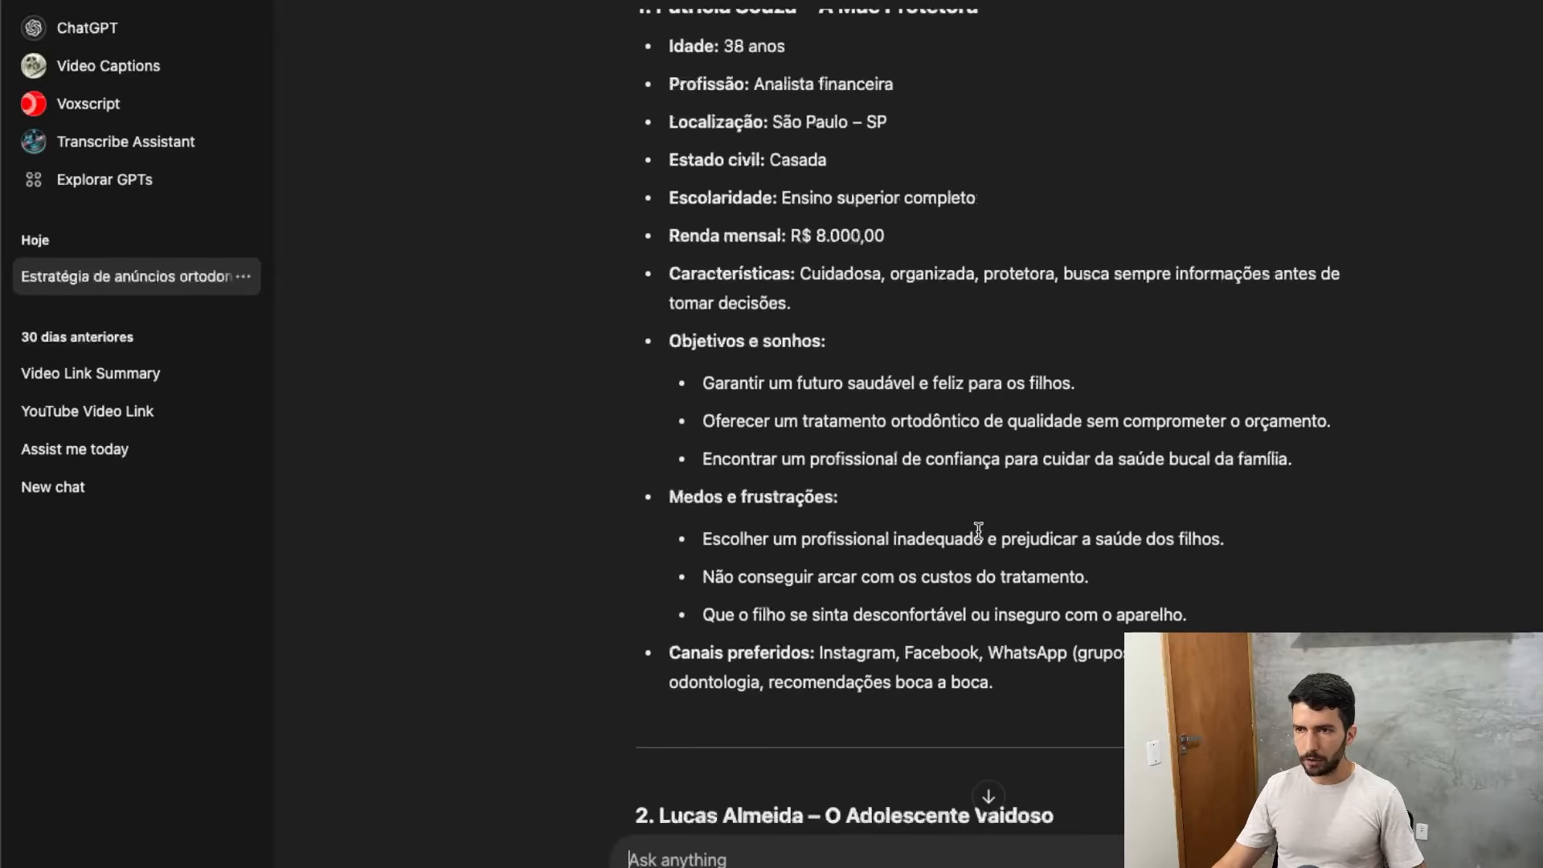
pyautogui.scroll(-3, 979, 531)
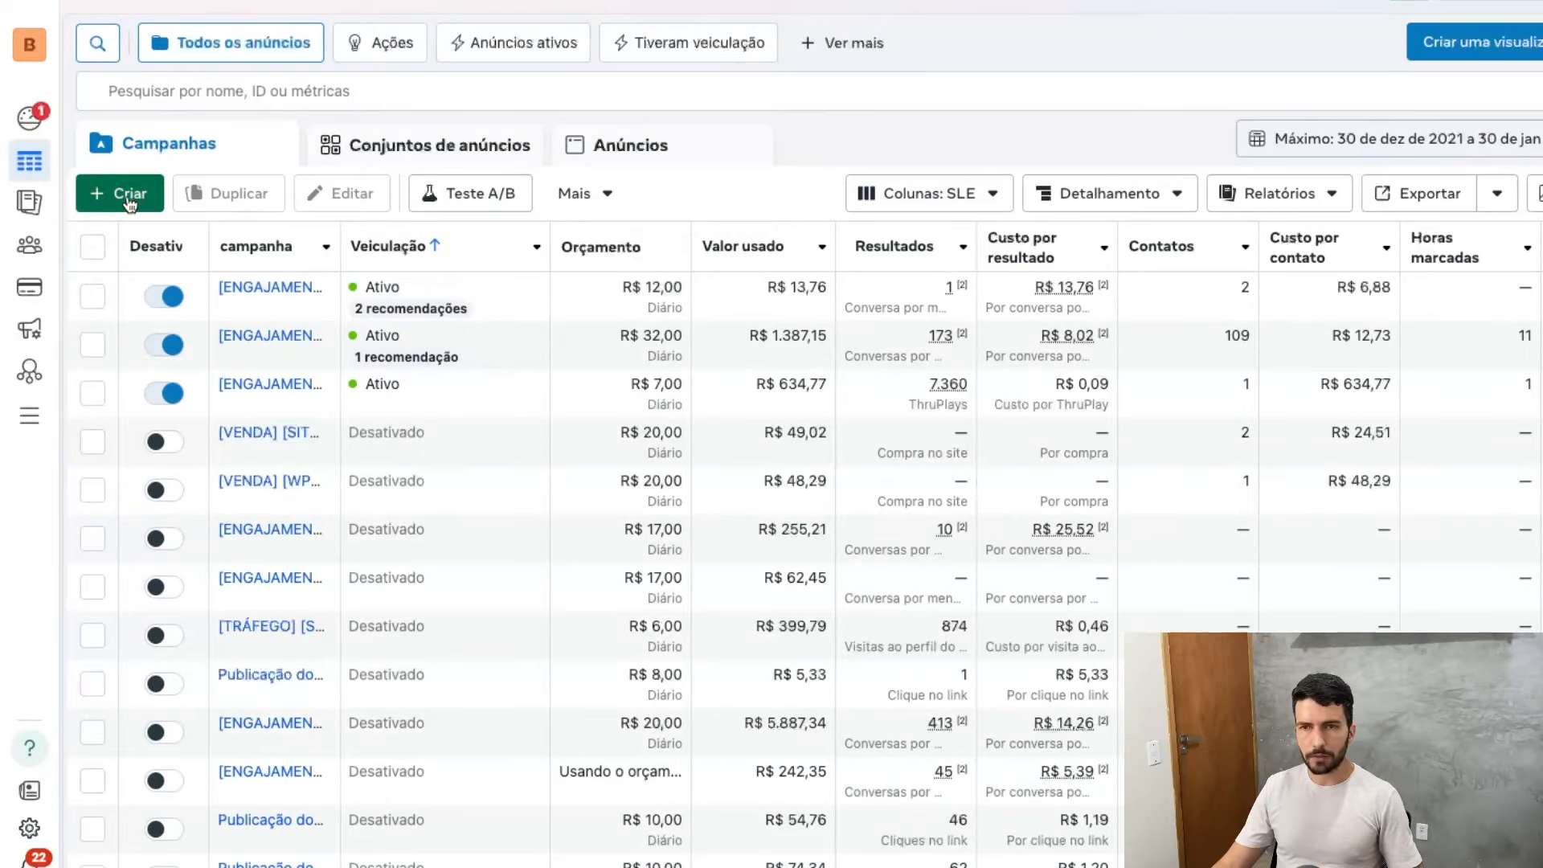
# - In Meta Ads Manager, create a new campaign with the Engajamento objective, using the manual engagement campaign setup
pyautogui.click(128, 197)
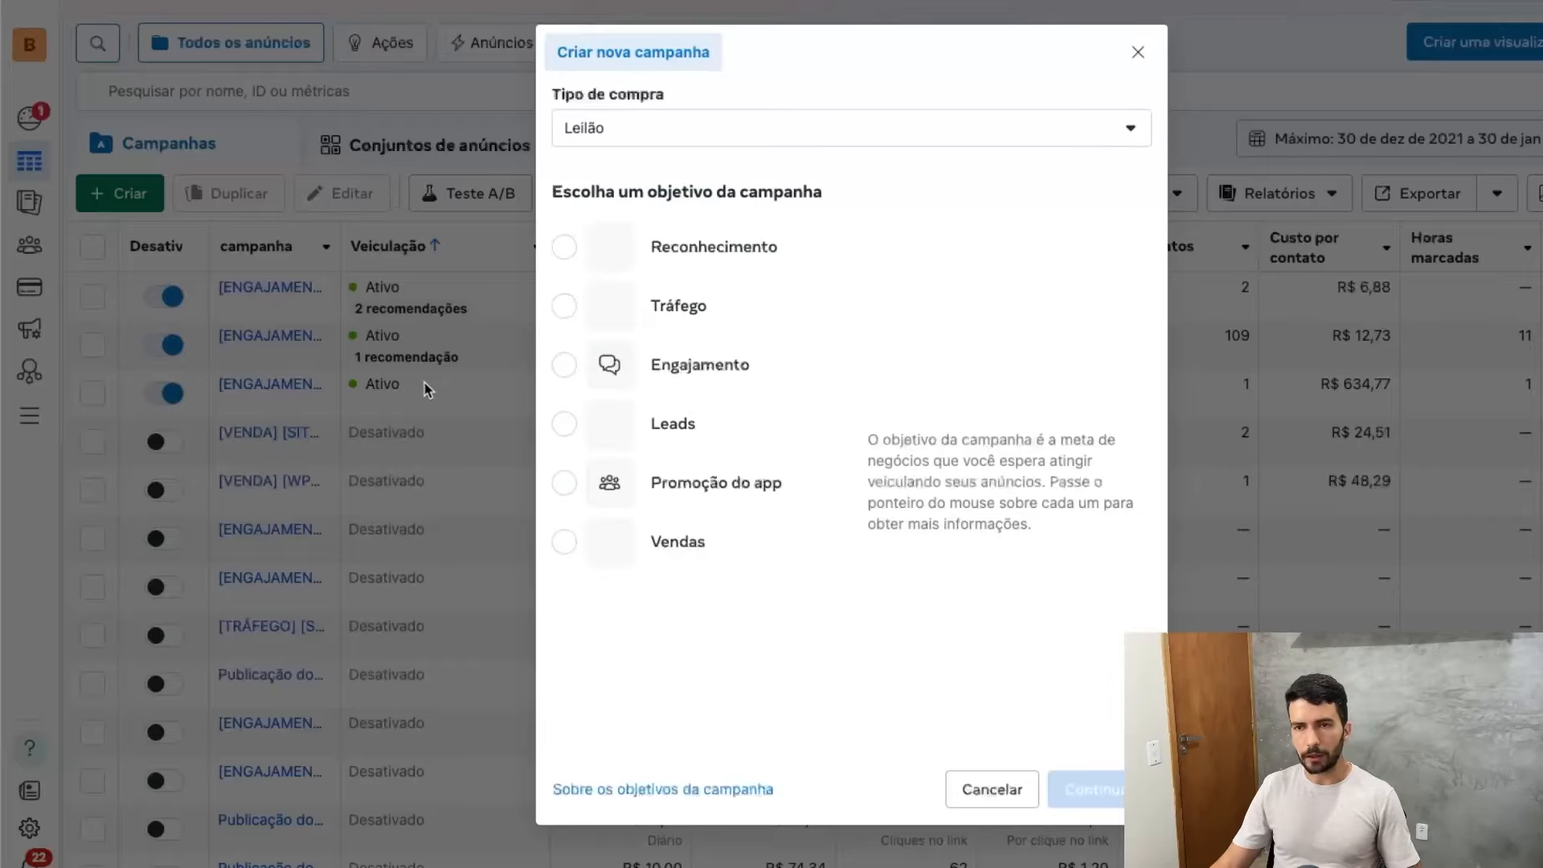
pyautogui.moveTo(566, 366)
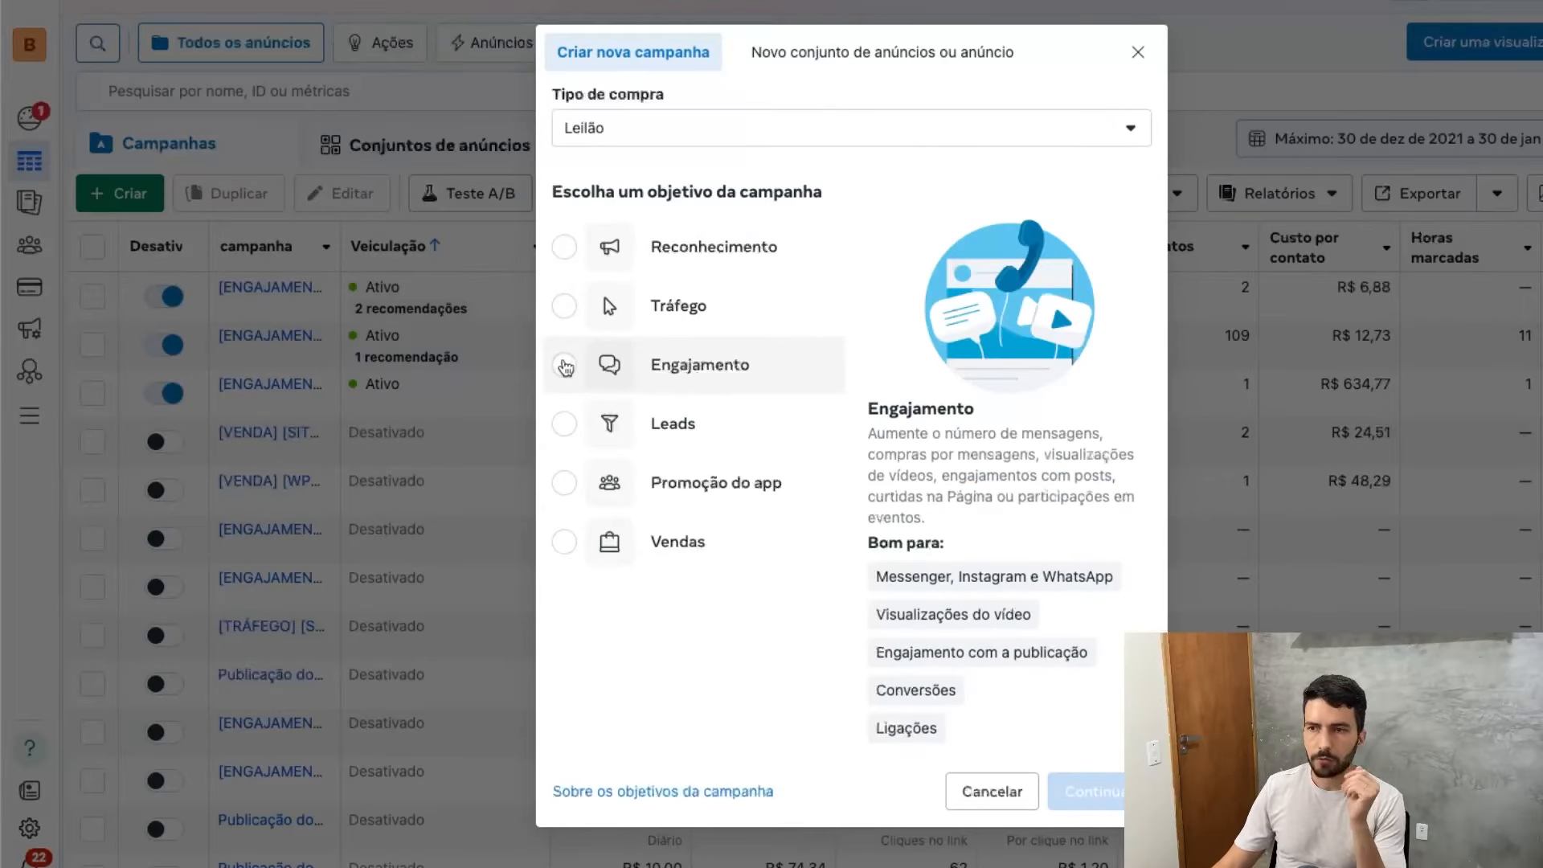
pyautogui.click(566, 365)
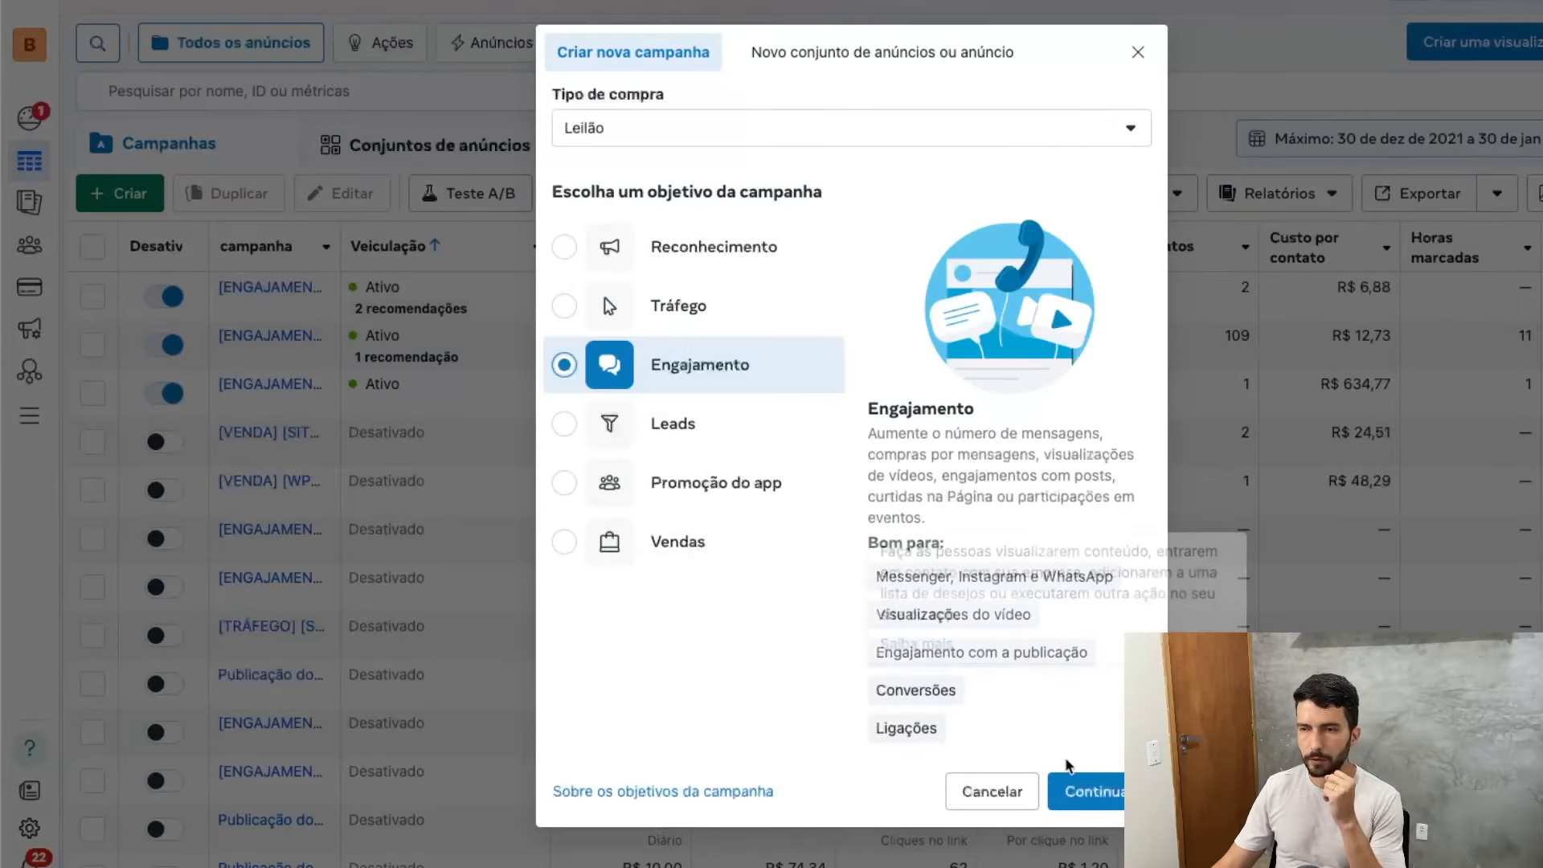
pyautogui.click(1116, 799)
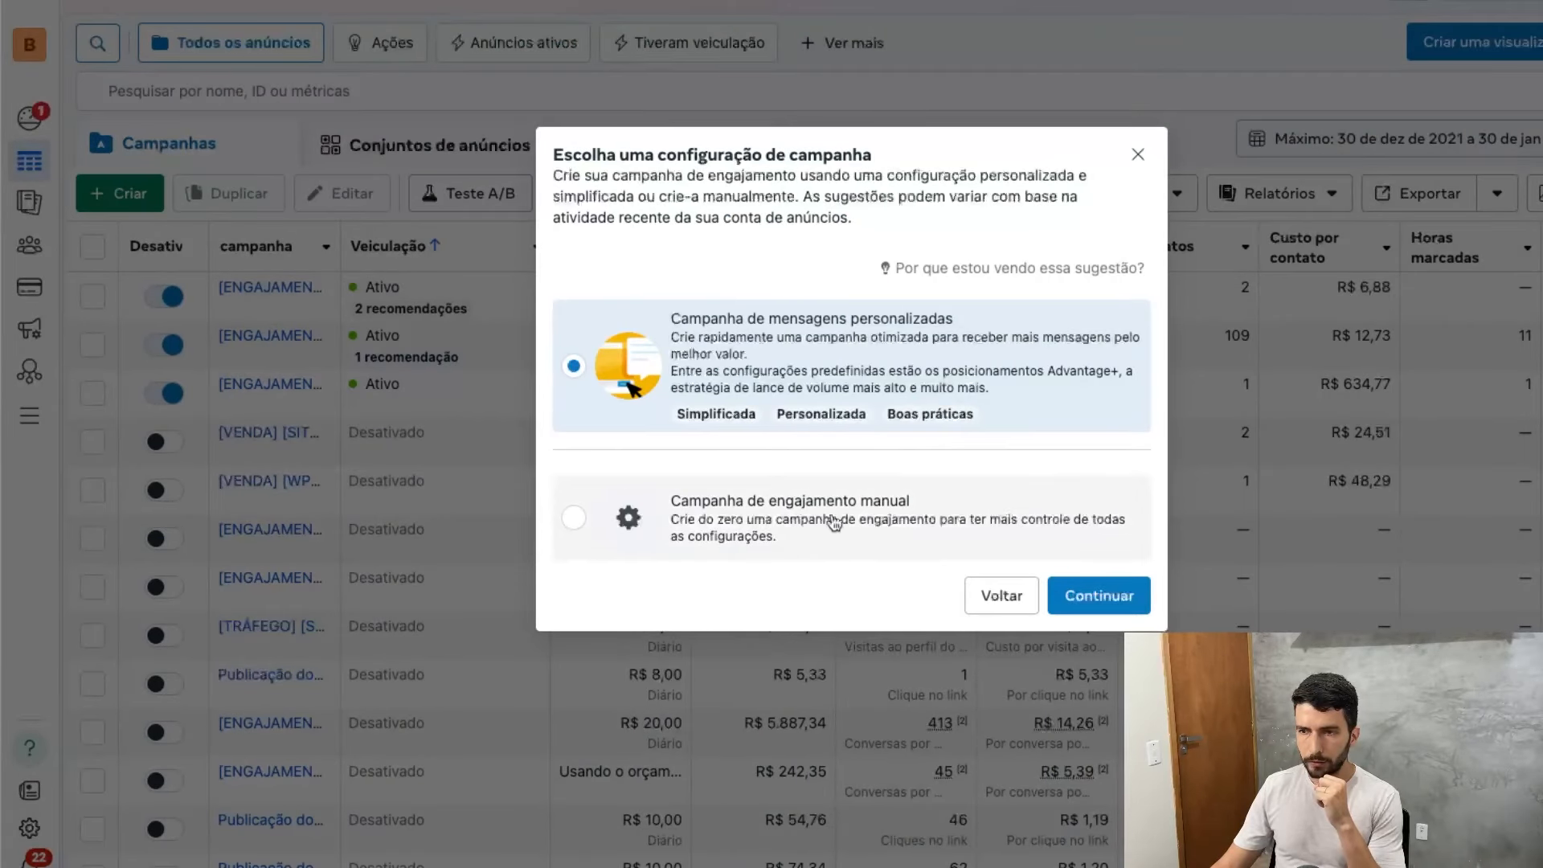
pyautogui.click(834, 522)
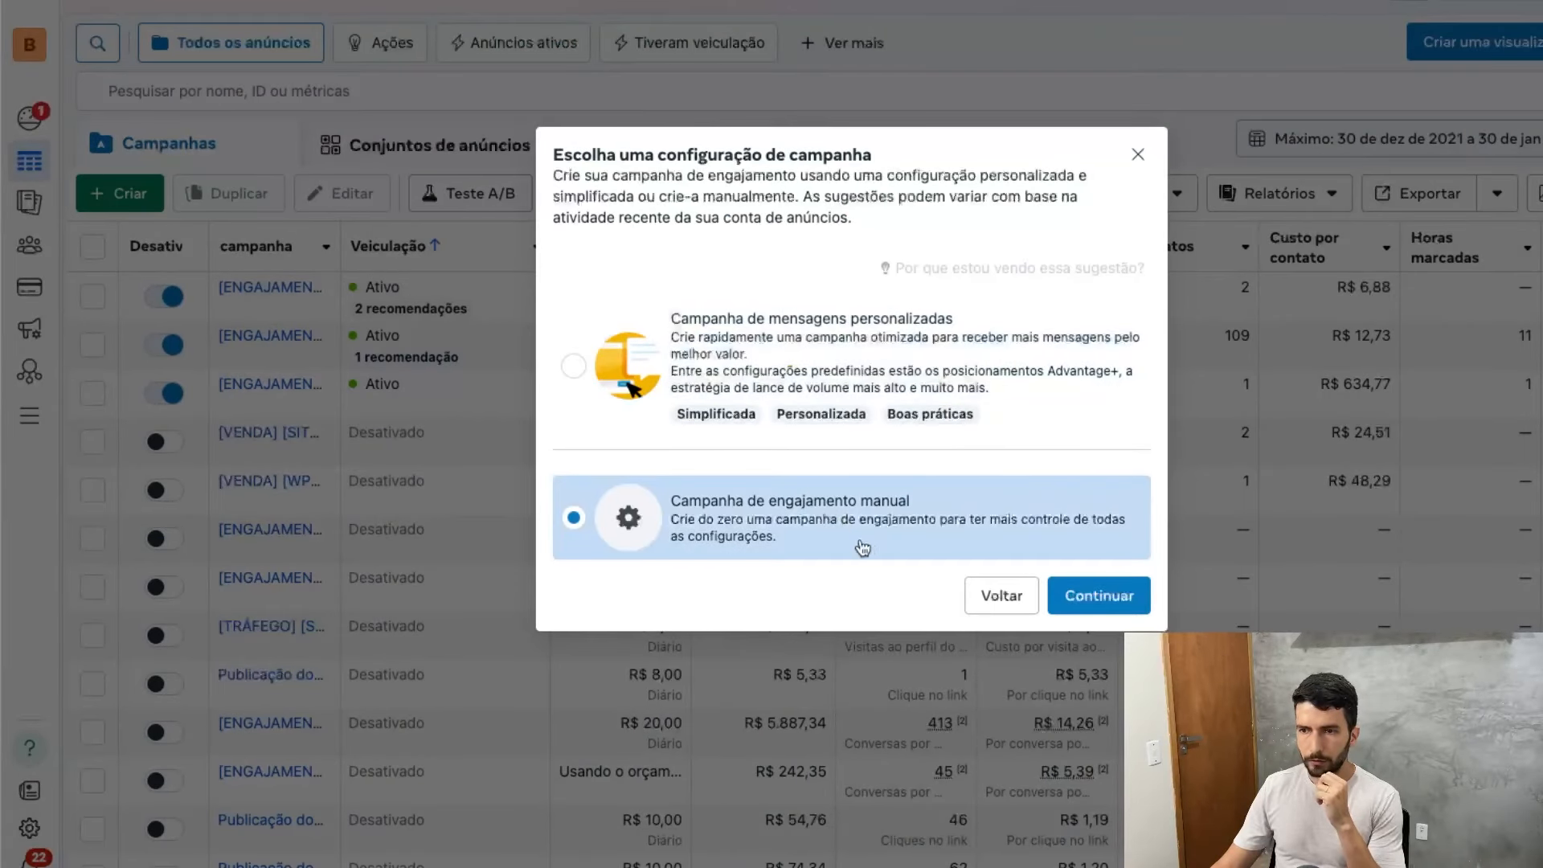
pyautogui.click(1096, 595)
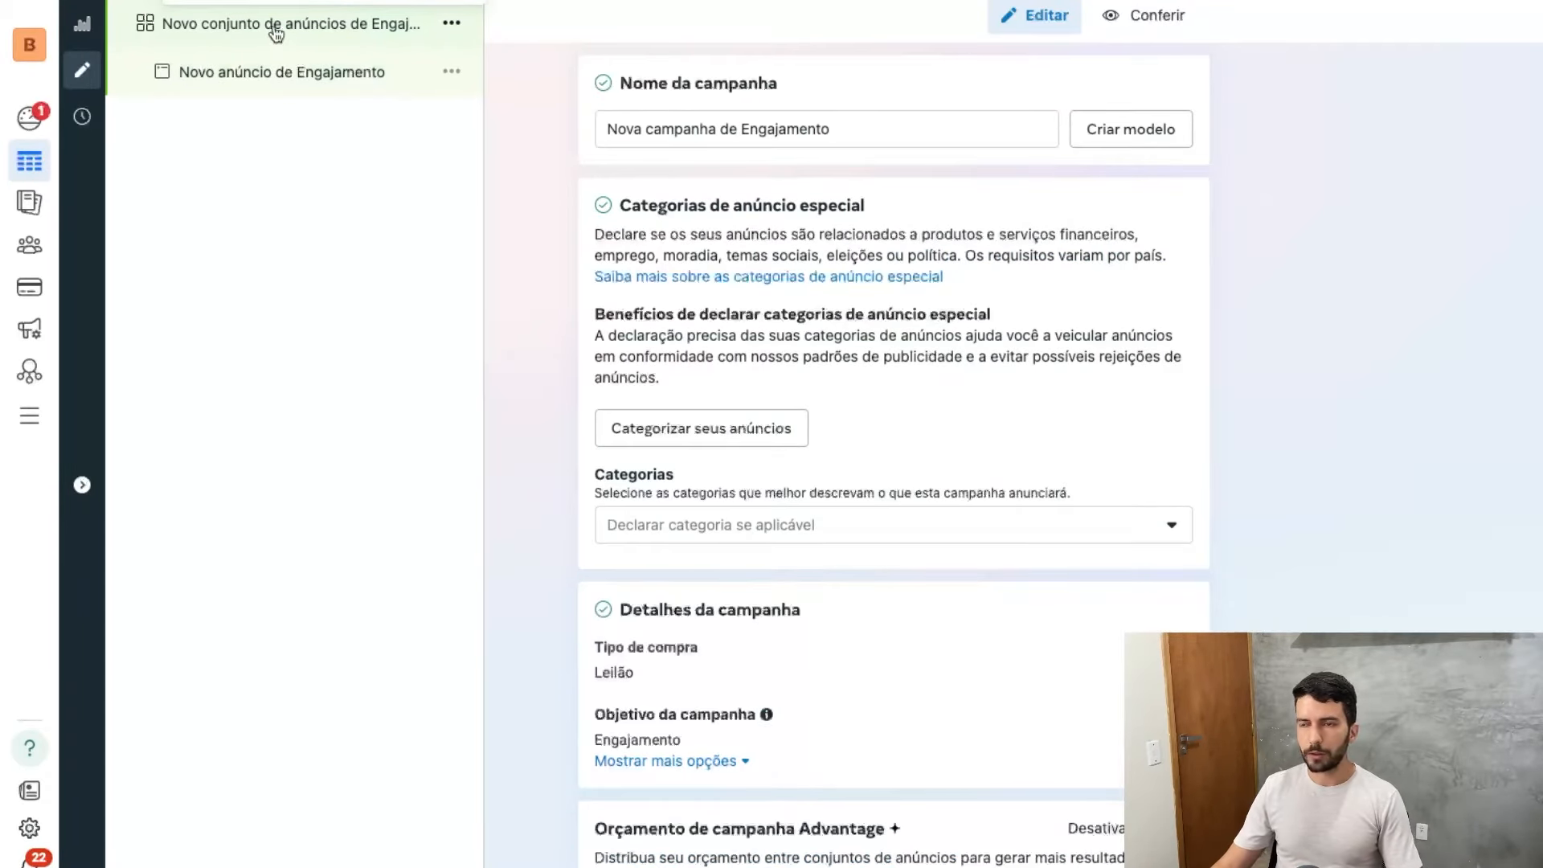
# - Open the new engagement ad set and go to its audience controls
pyautogui.scroll(-3, 972, 493)
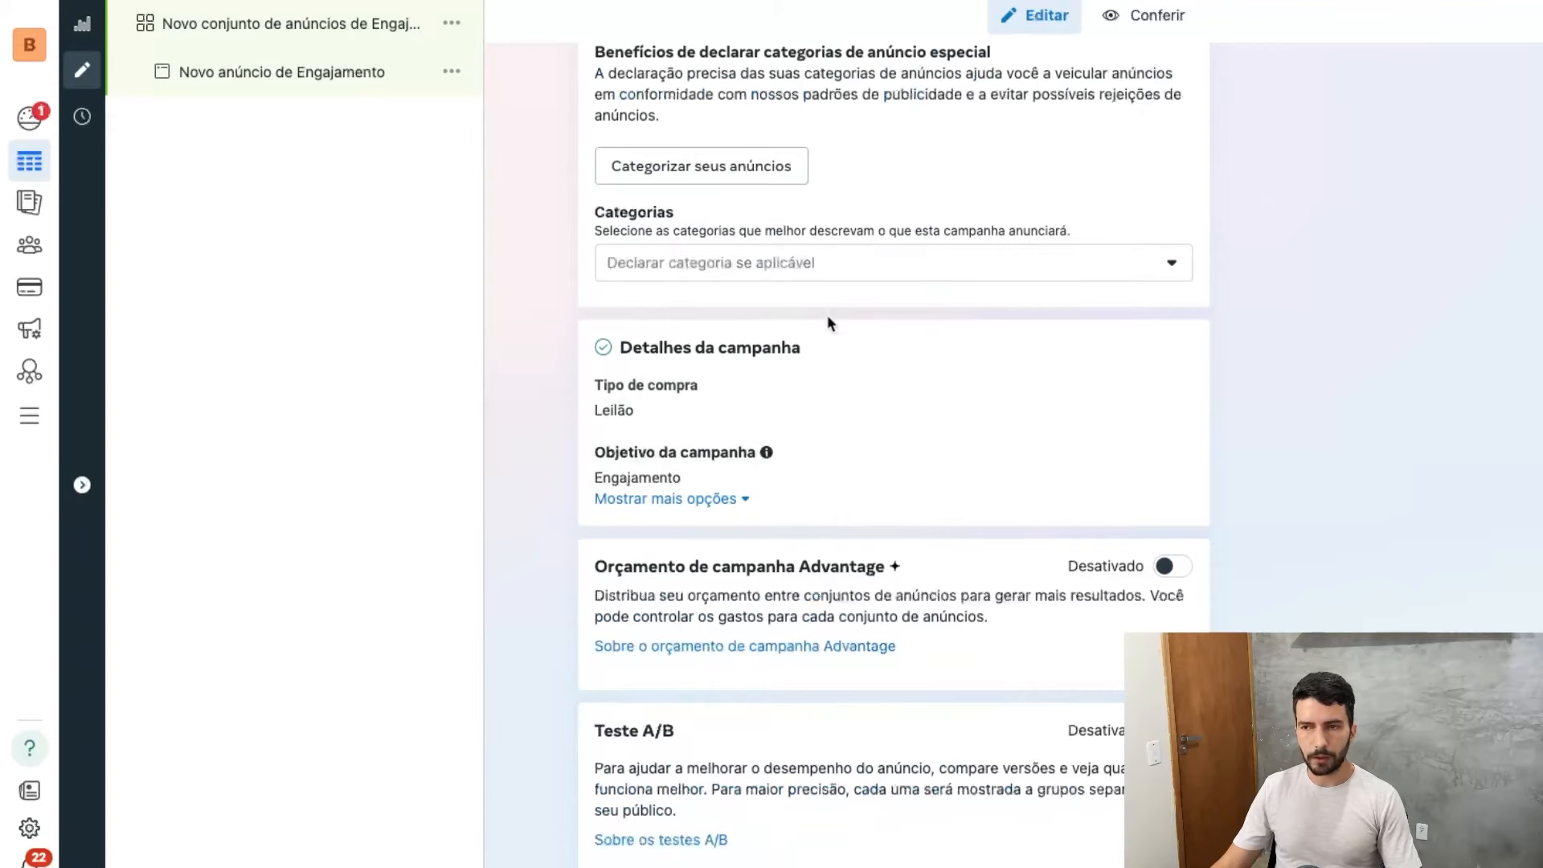
pyautogui.scroll(3, 830, 323)
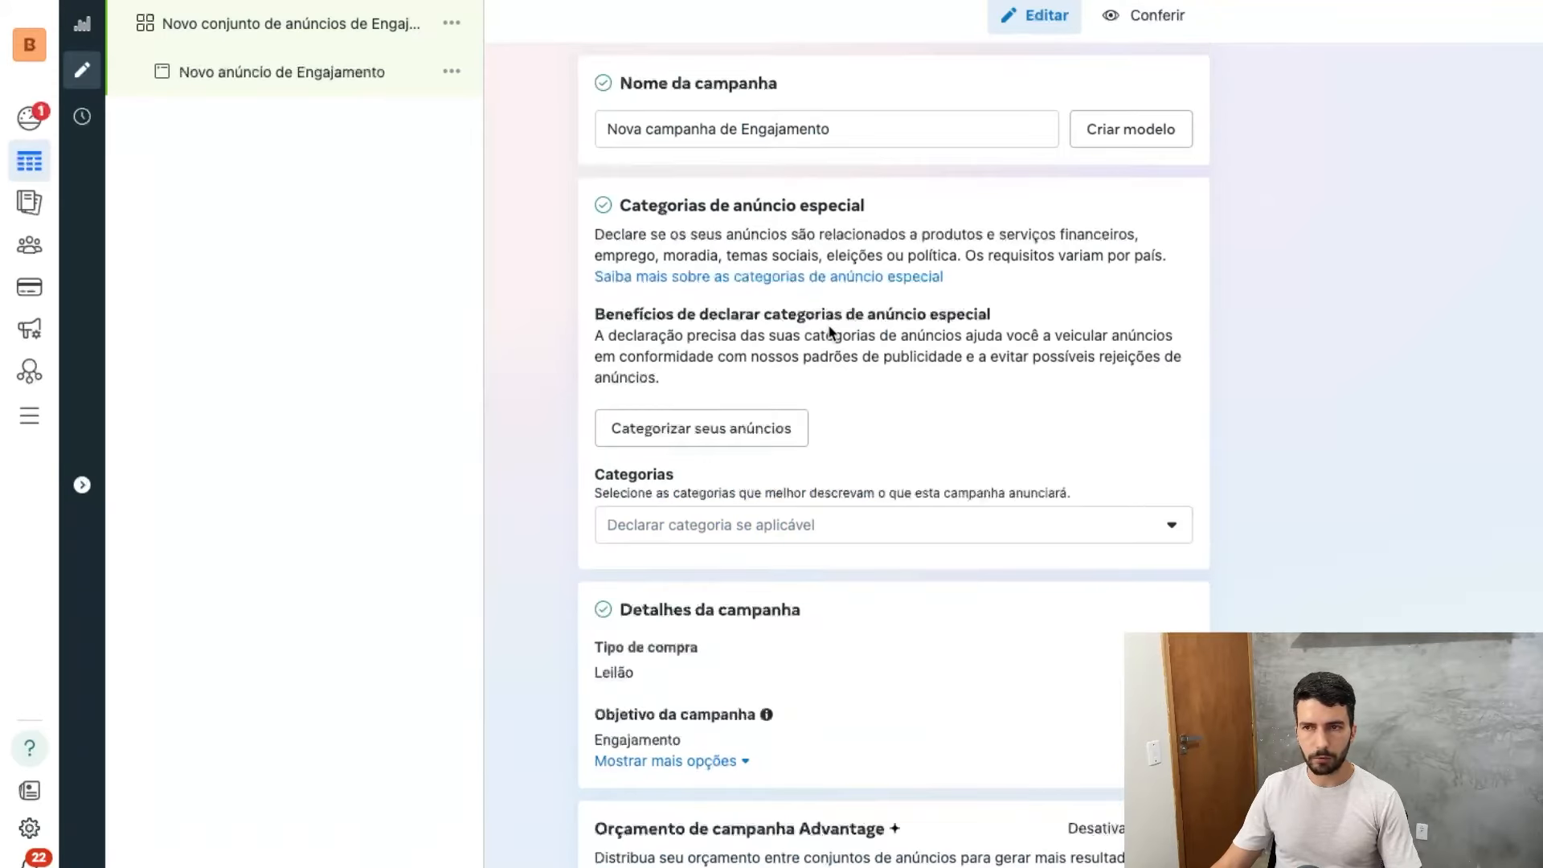
pyautogui.click(358, 26)
pyautogui.scroll(-10, 843, 414)
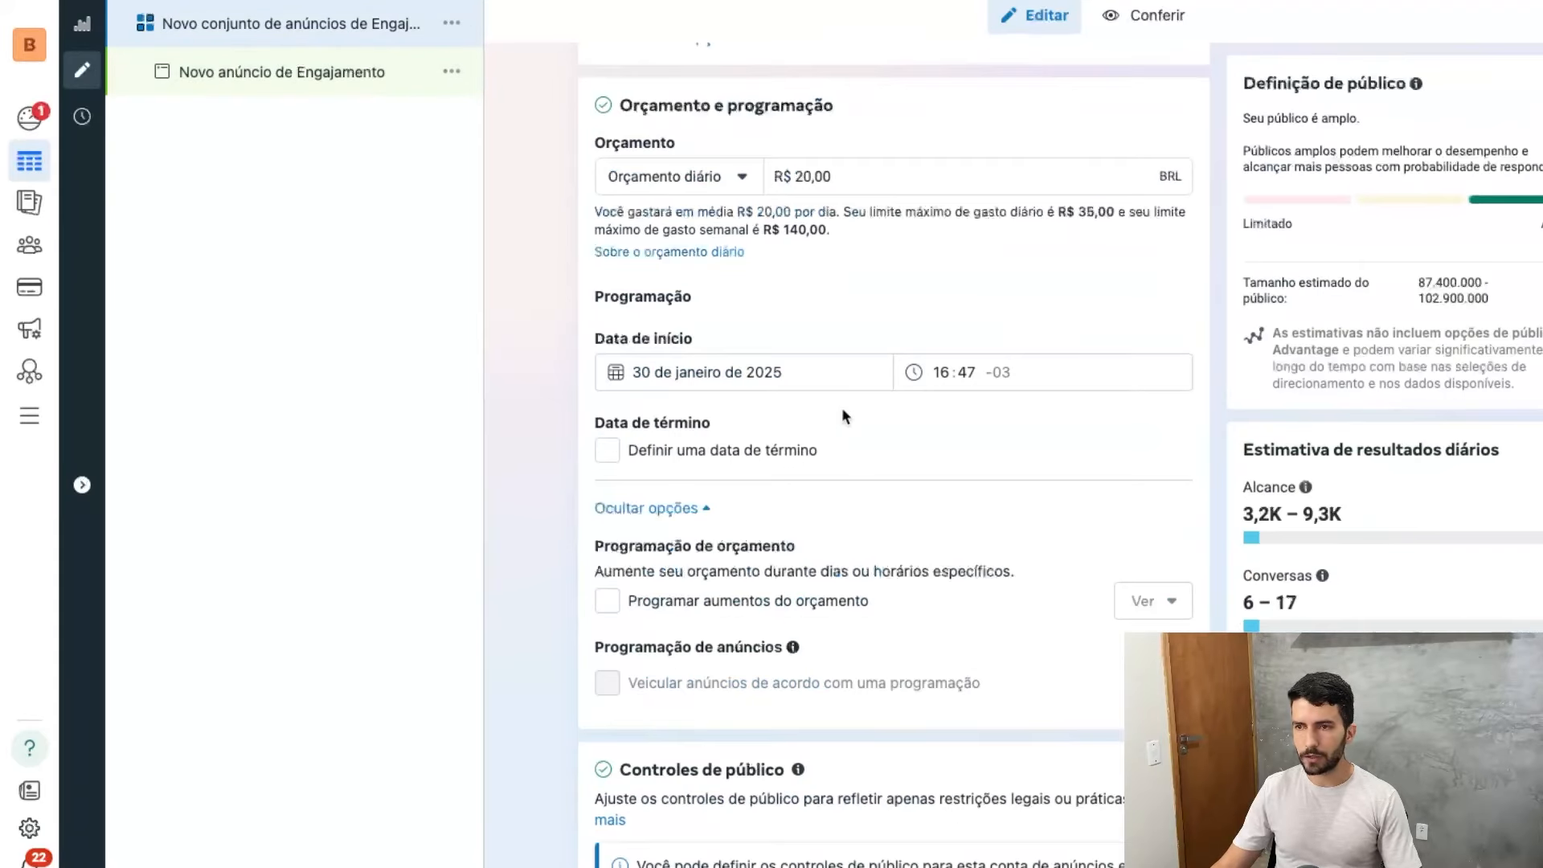
pyautogui.scroll(-8, 841, 407)
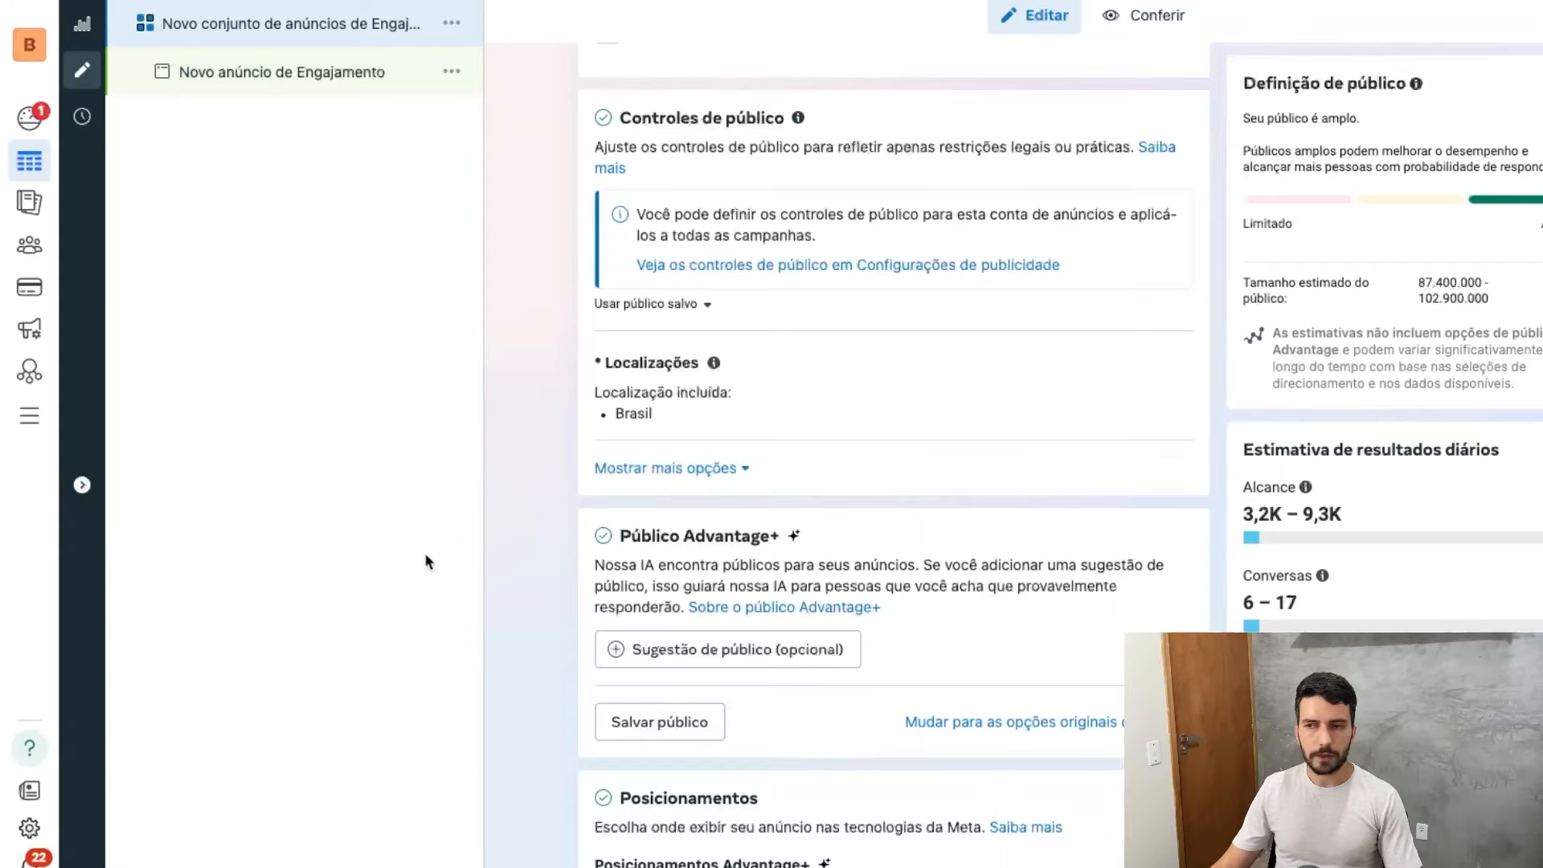
# - Change the ad set's audience location from Brasil to the city of São Paulo
pyautogui.click(1155, 366)
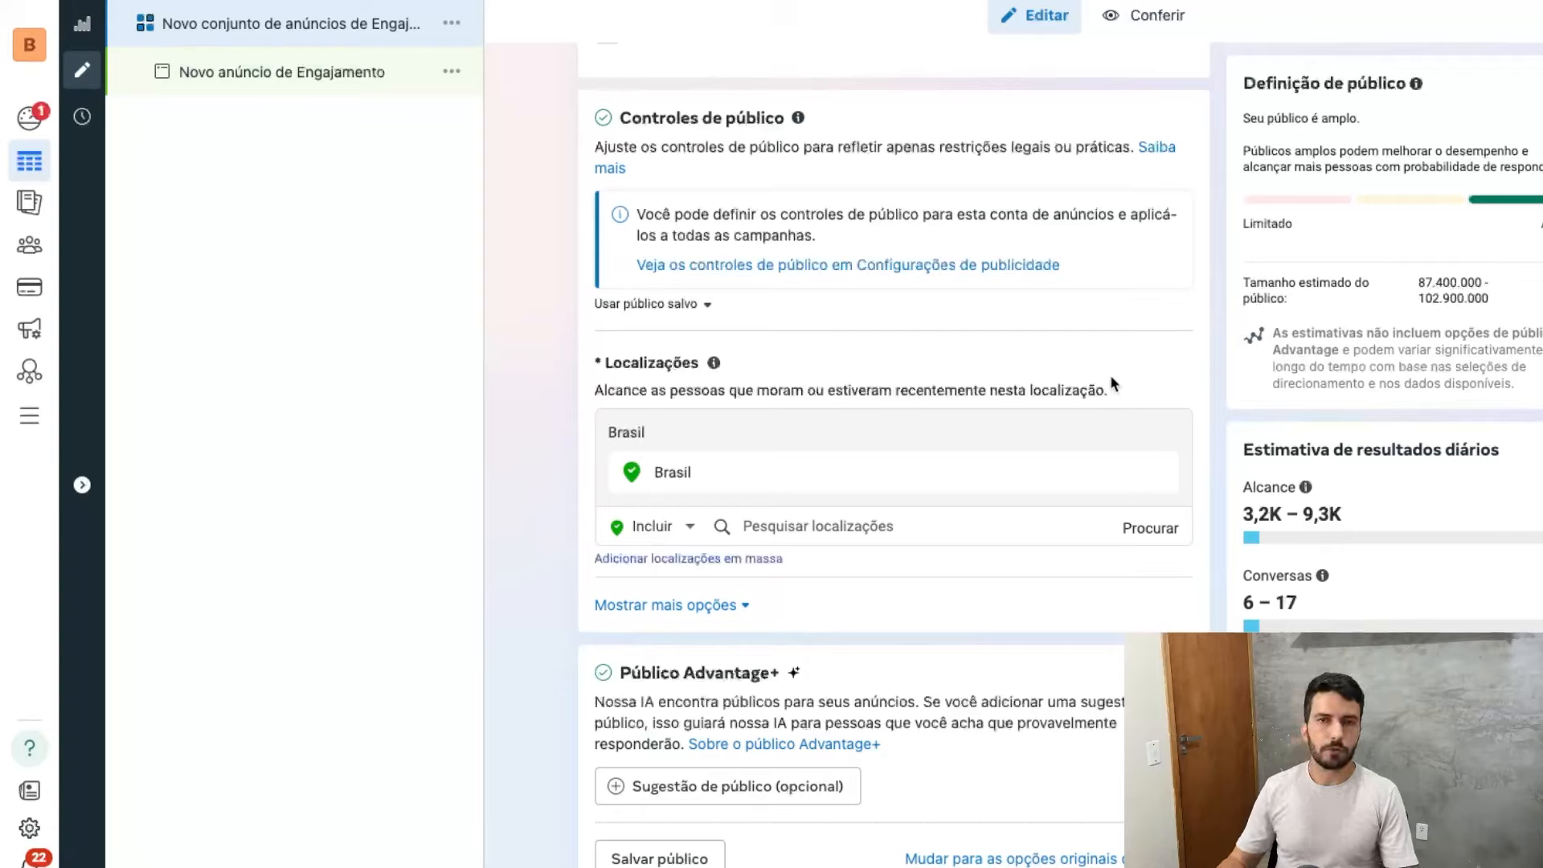
pyautogui.click(959, 530)
pyautogui.write('s~')
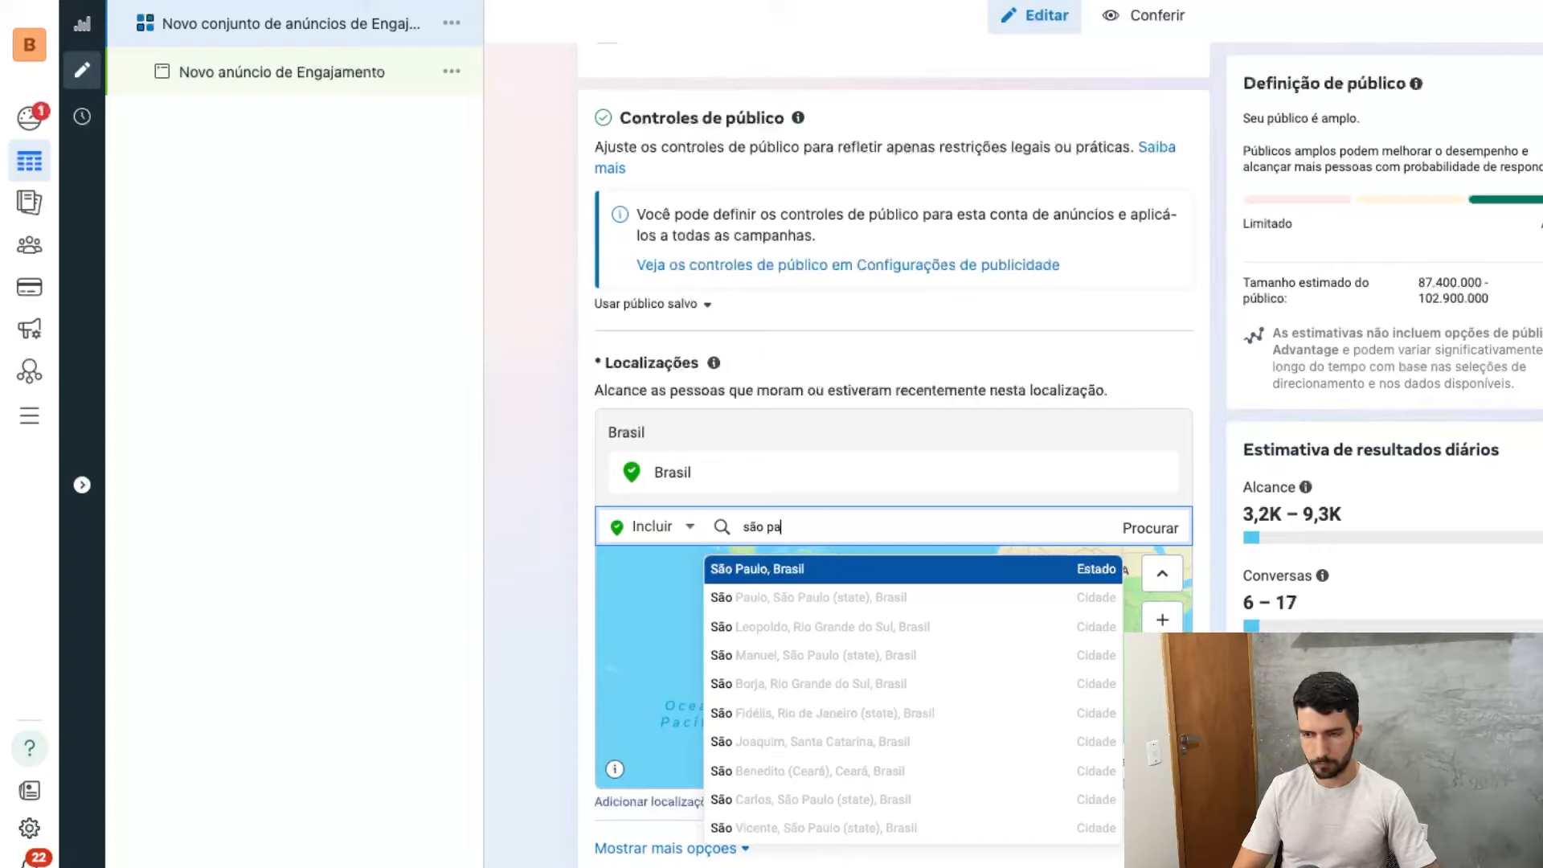
pyautogui.write('ão paulo')
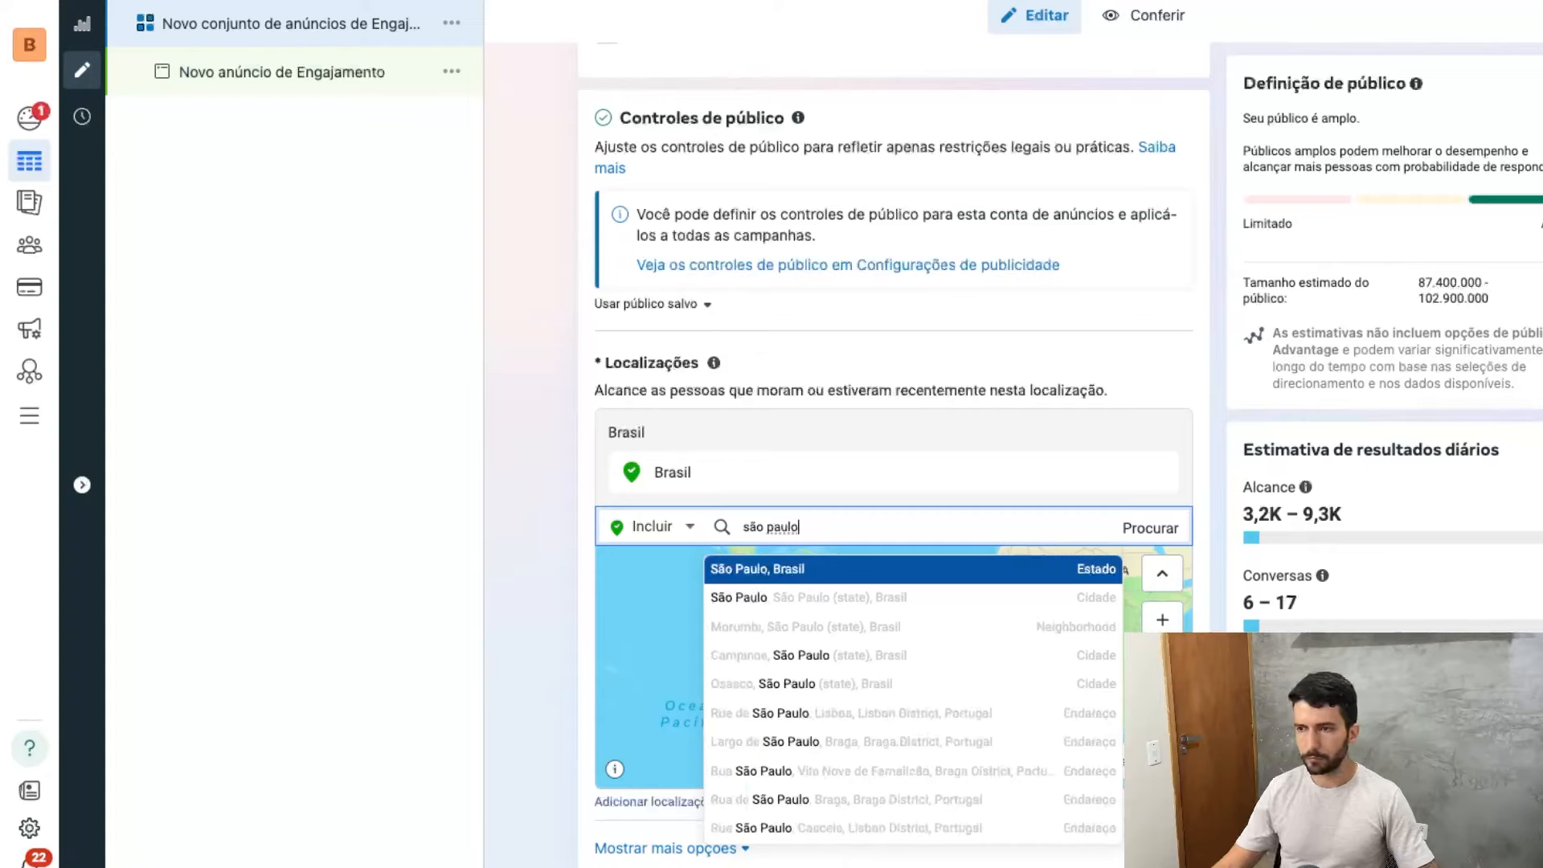
pyautogui.press('Down')
pyautogui.press('Return')
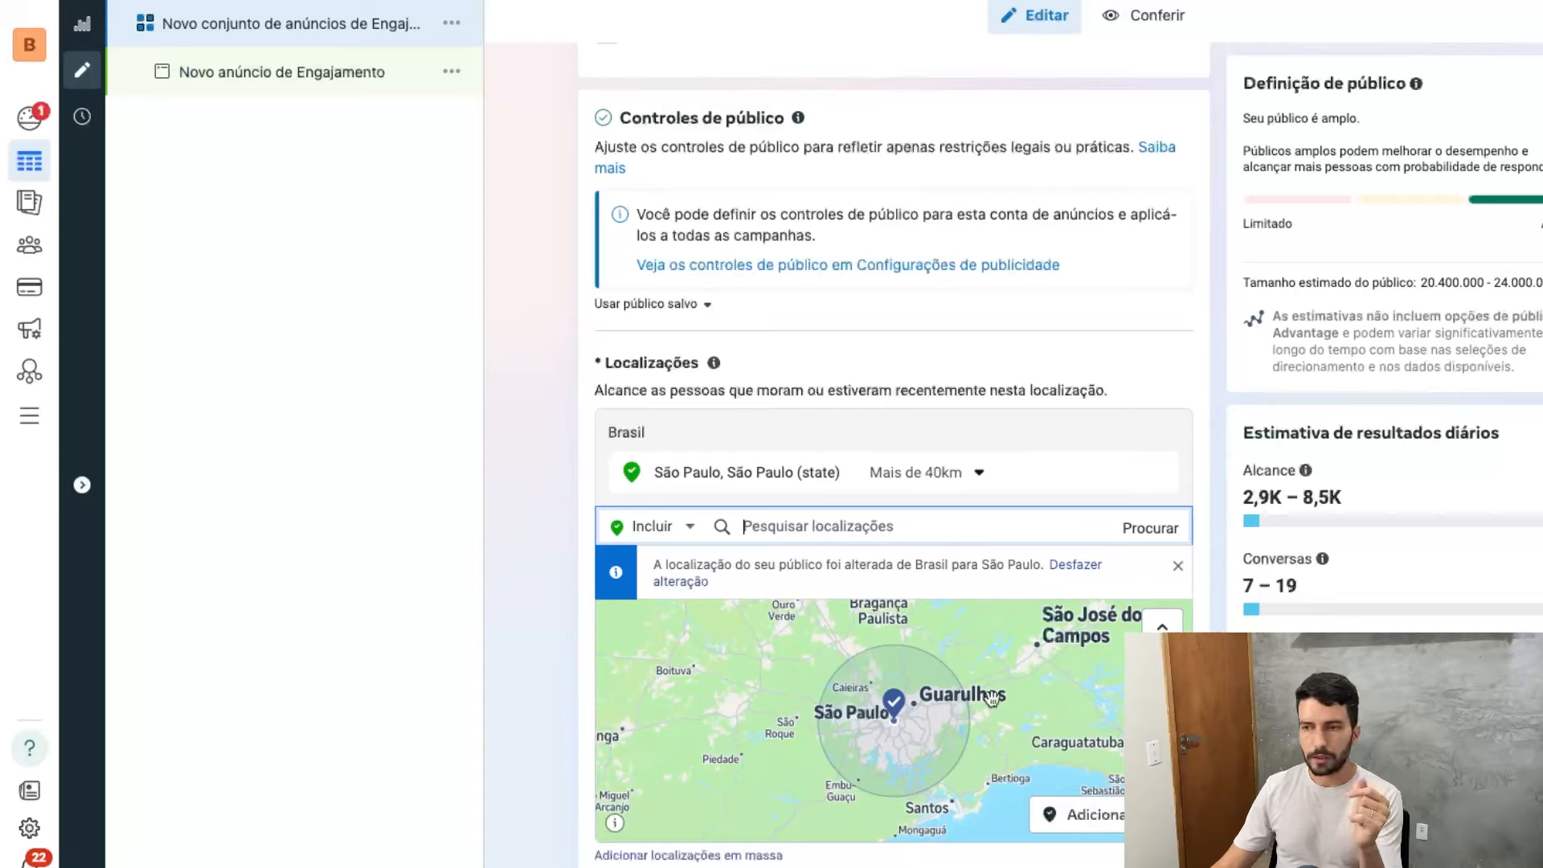
# - Drop a location pin in the Vila Mariana area of São Paulo on the audience map
pyautogui.scroll(-2, 1019, 704)
pyautogui.scroll(4, 1019, 704)
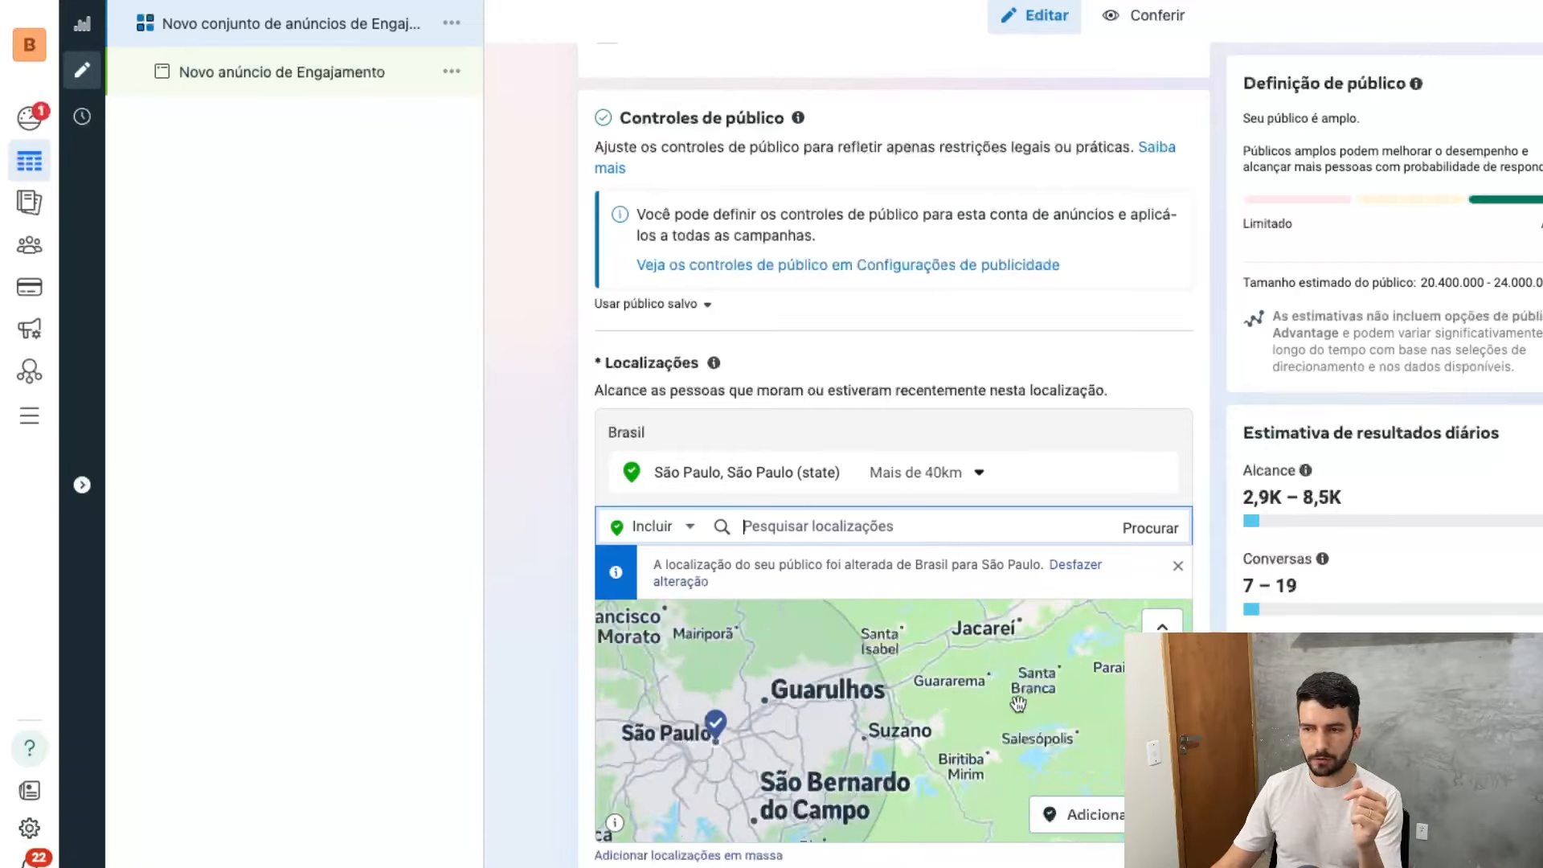
pyautogui.scroll(4, 951, 668)
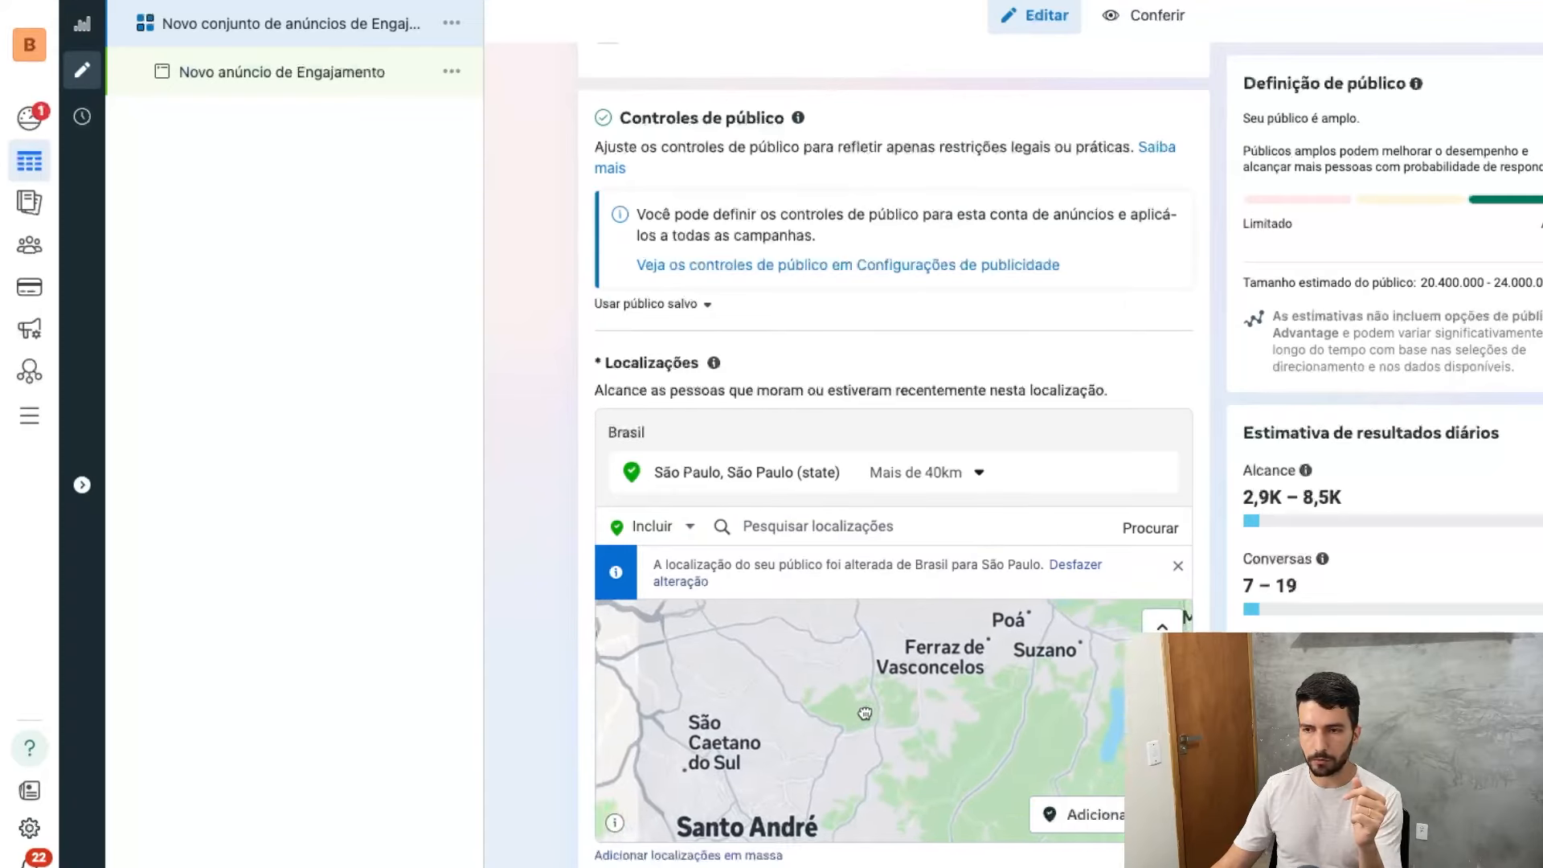
pyautogui.scroll(4, 819, 662)
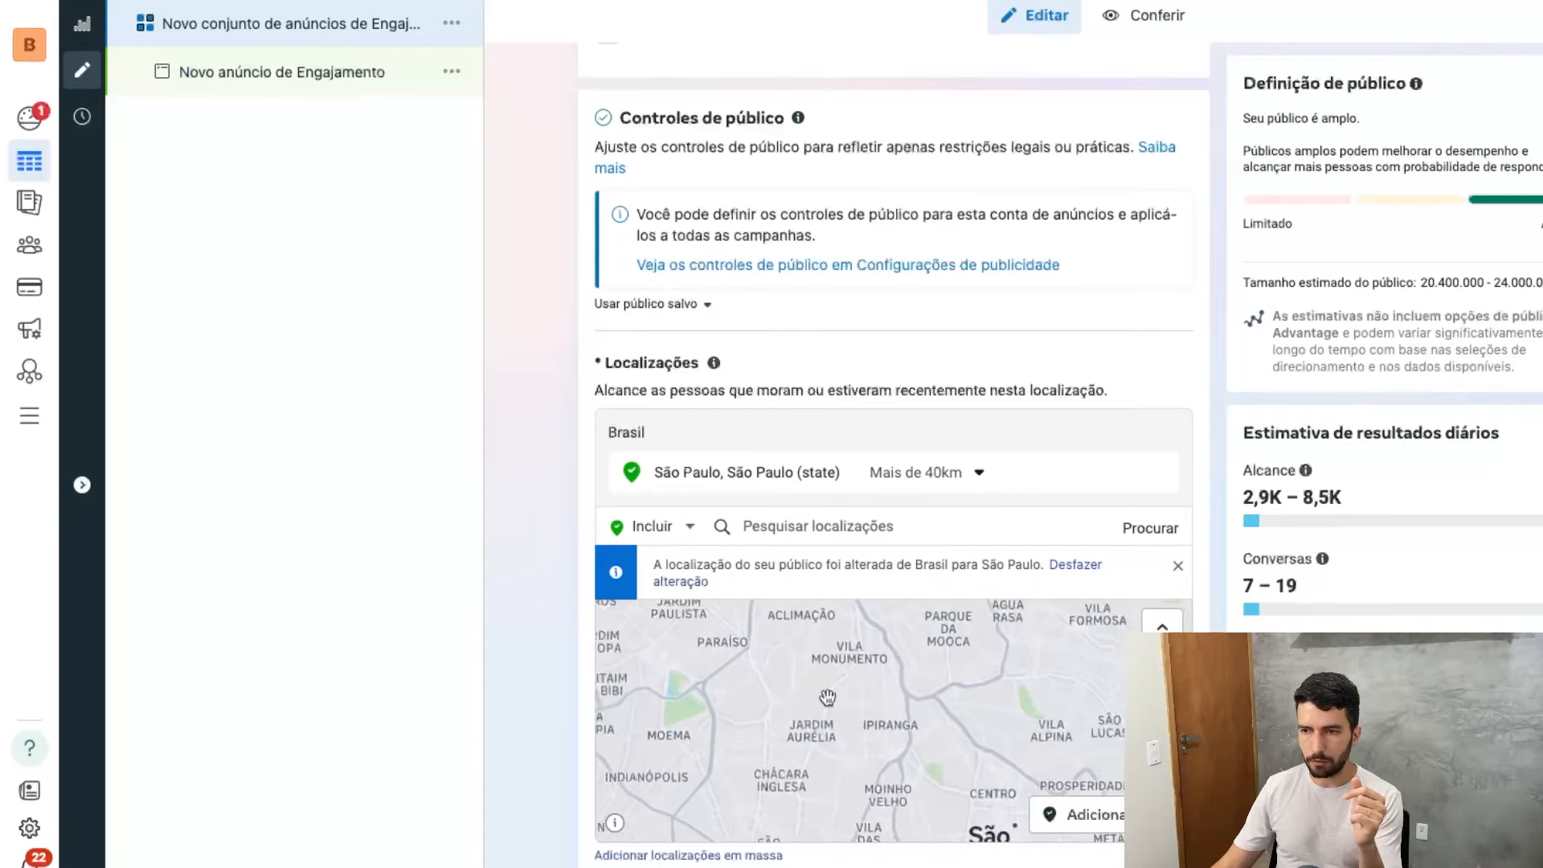
pyautogui.scroll(3, 832, 699)
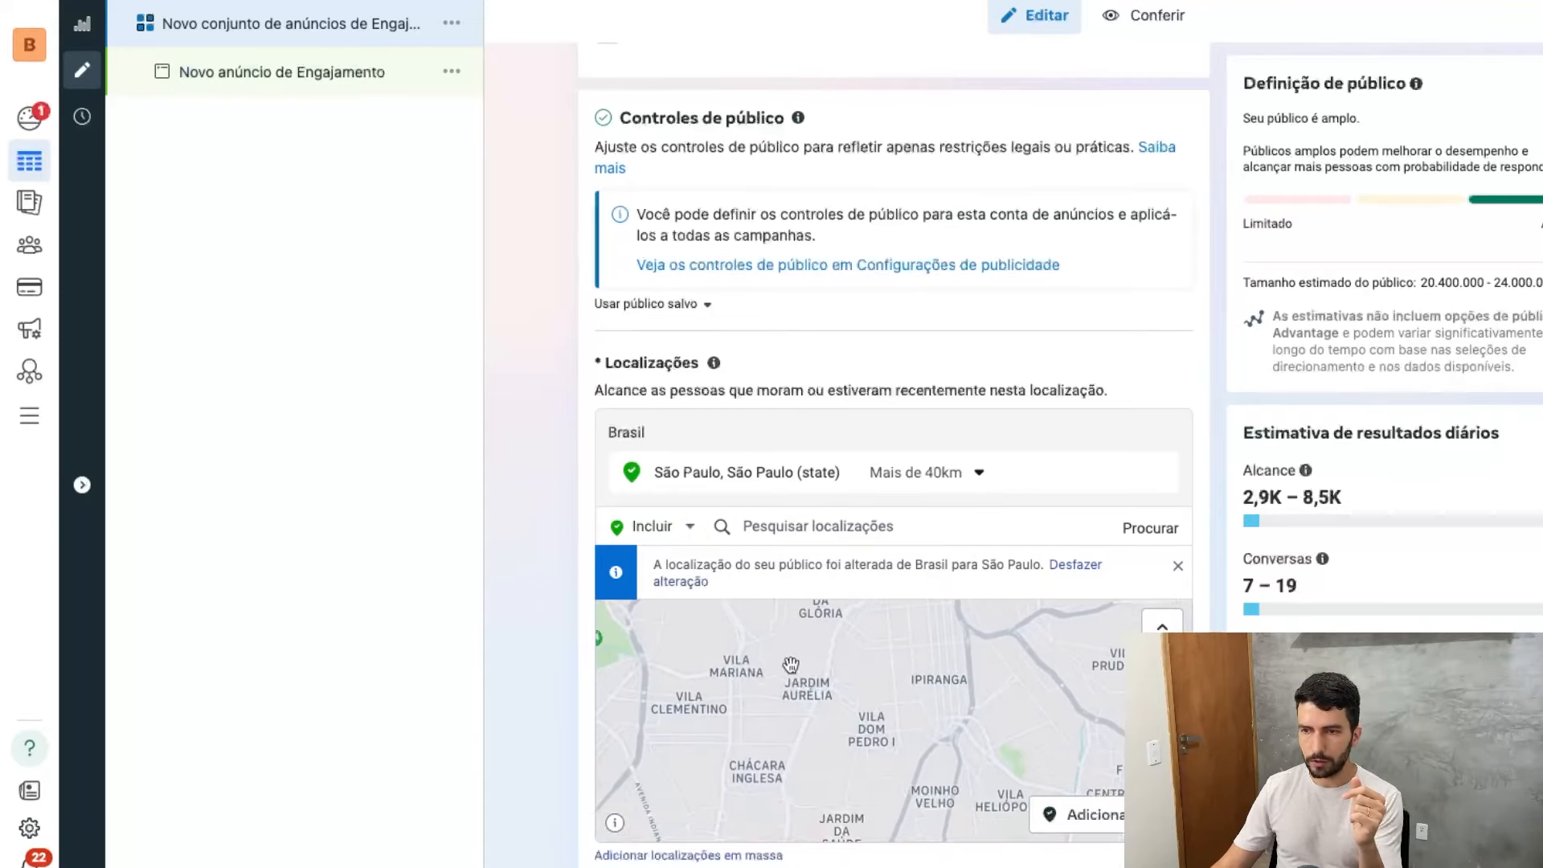
pyautogui.scroll(2, 808, 679)
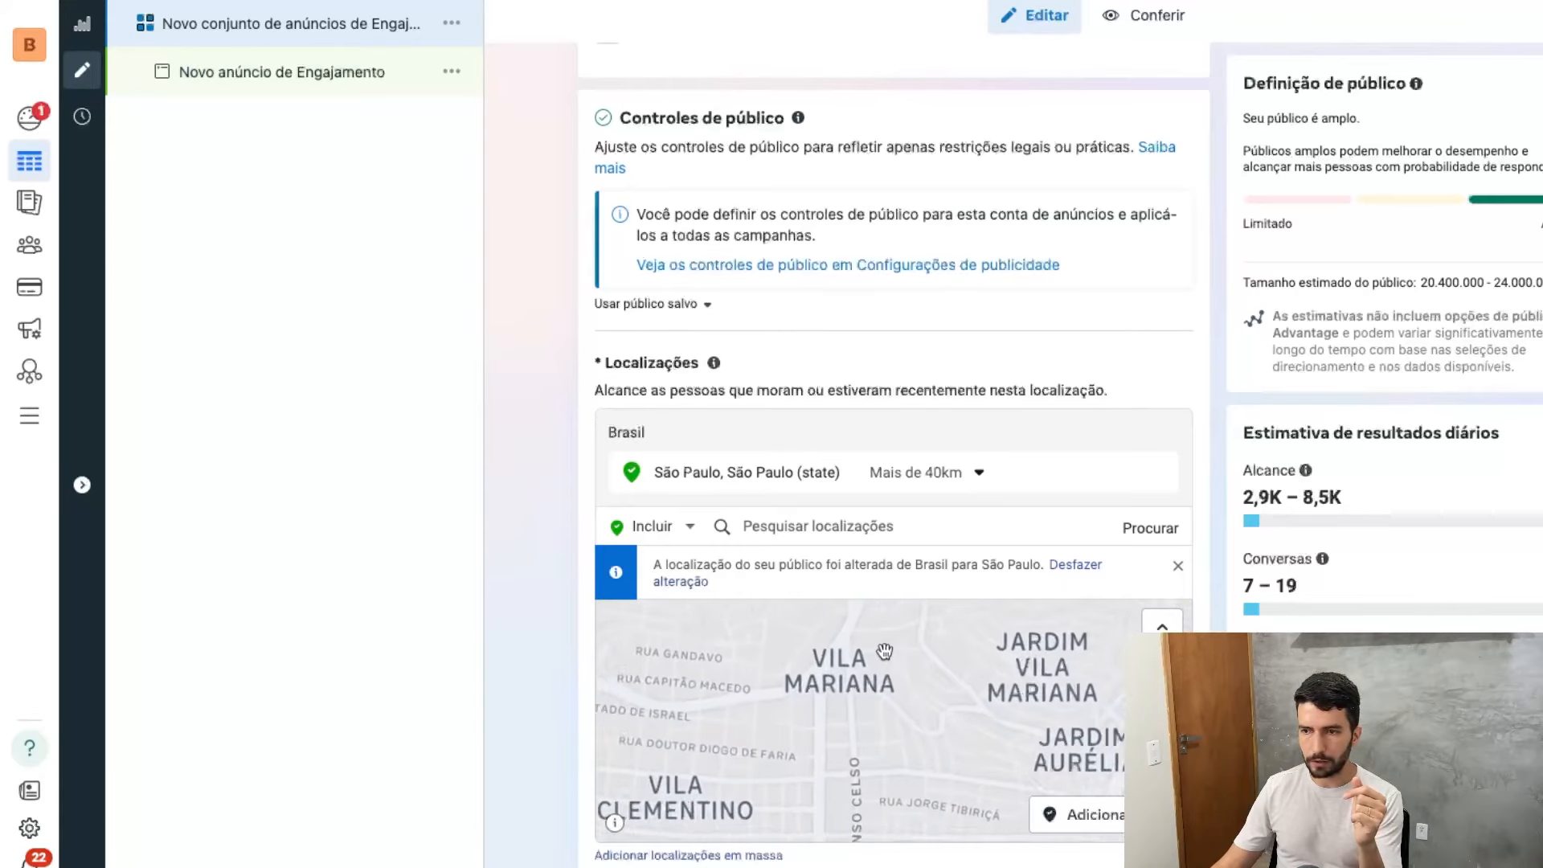
pyautogui.click(1071, 815)
pyautogui.click(811, 686)
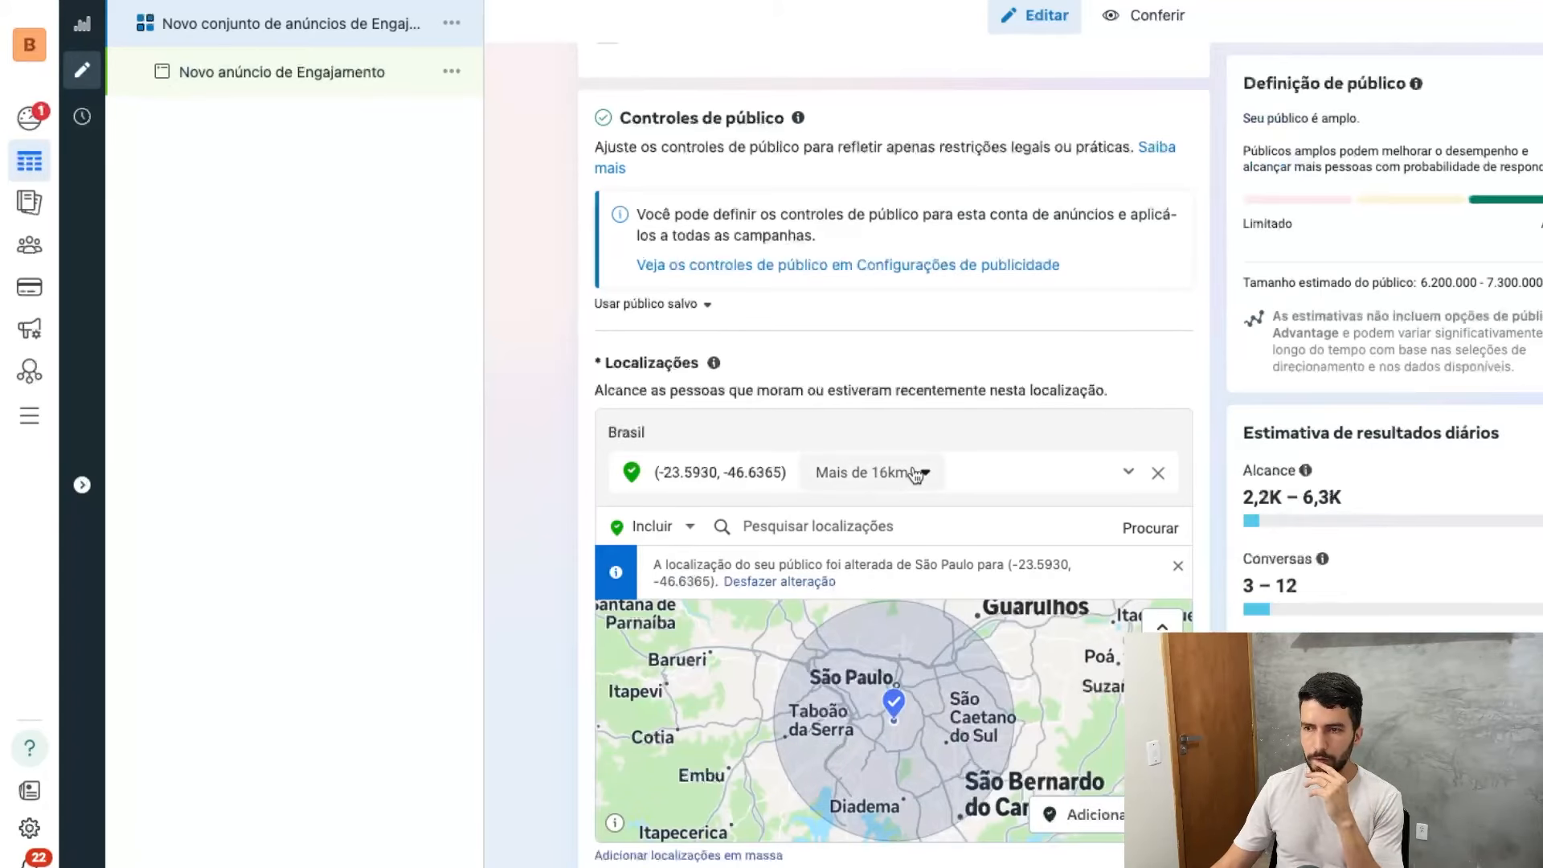
# - Set the radius around the Vila Mariana pin to 3 km
pyautogui.click(909, 472)
pyautogui.moveTo(836, 539); pyautogui.dragTo(818, 540)
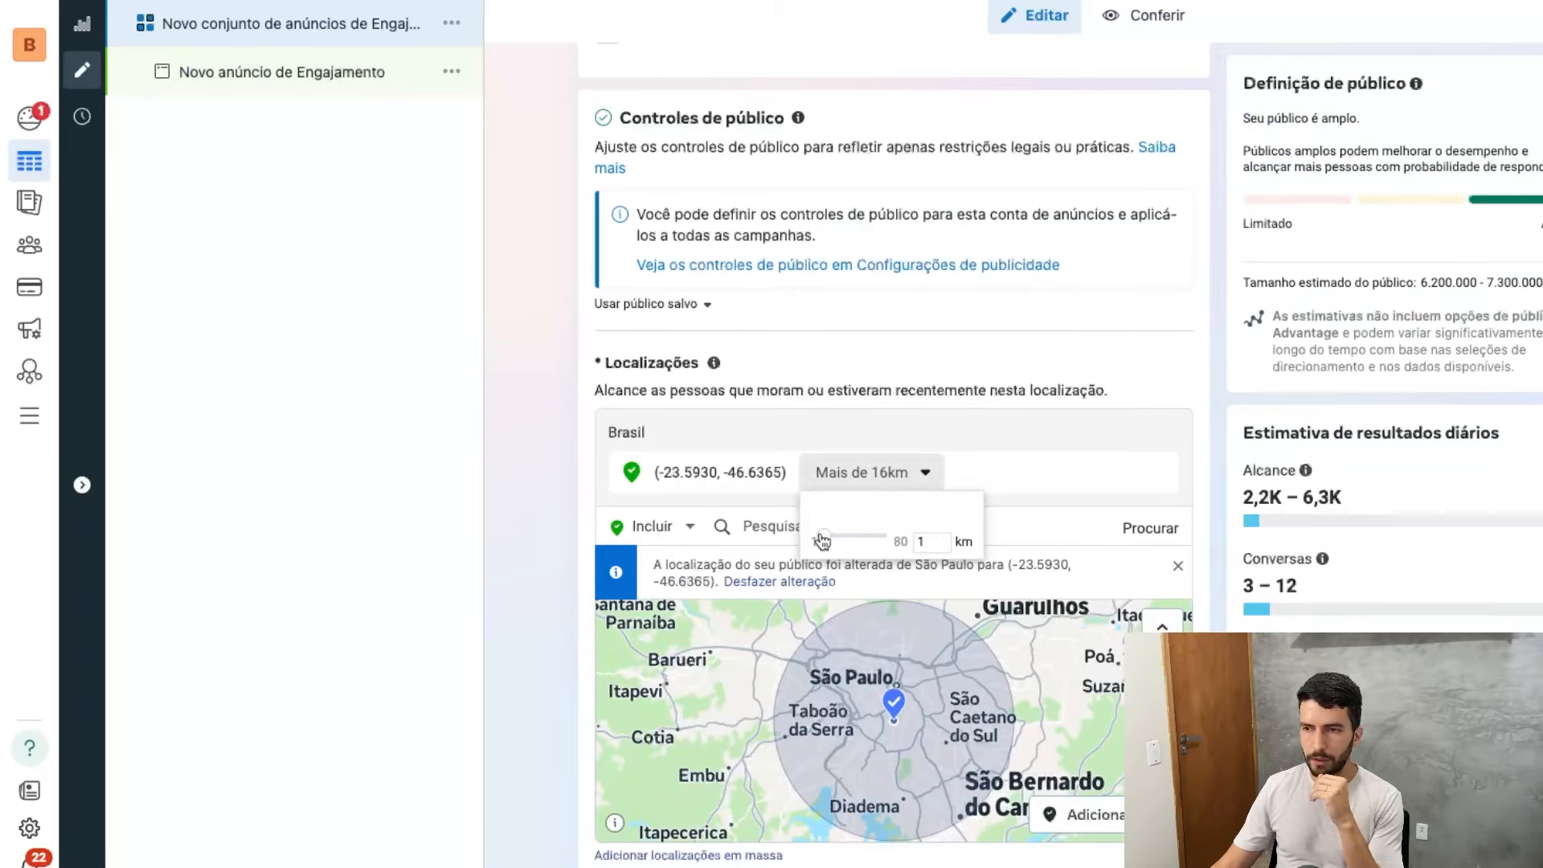
pyautogui.click(864, 476)
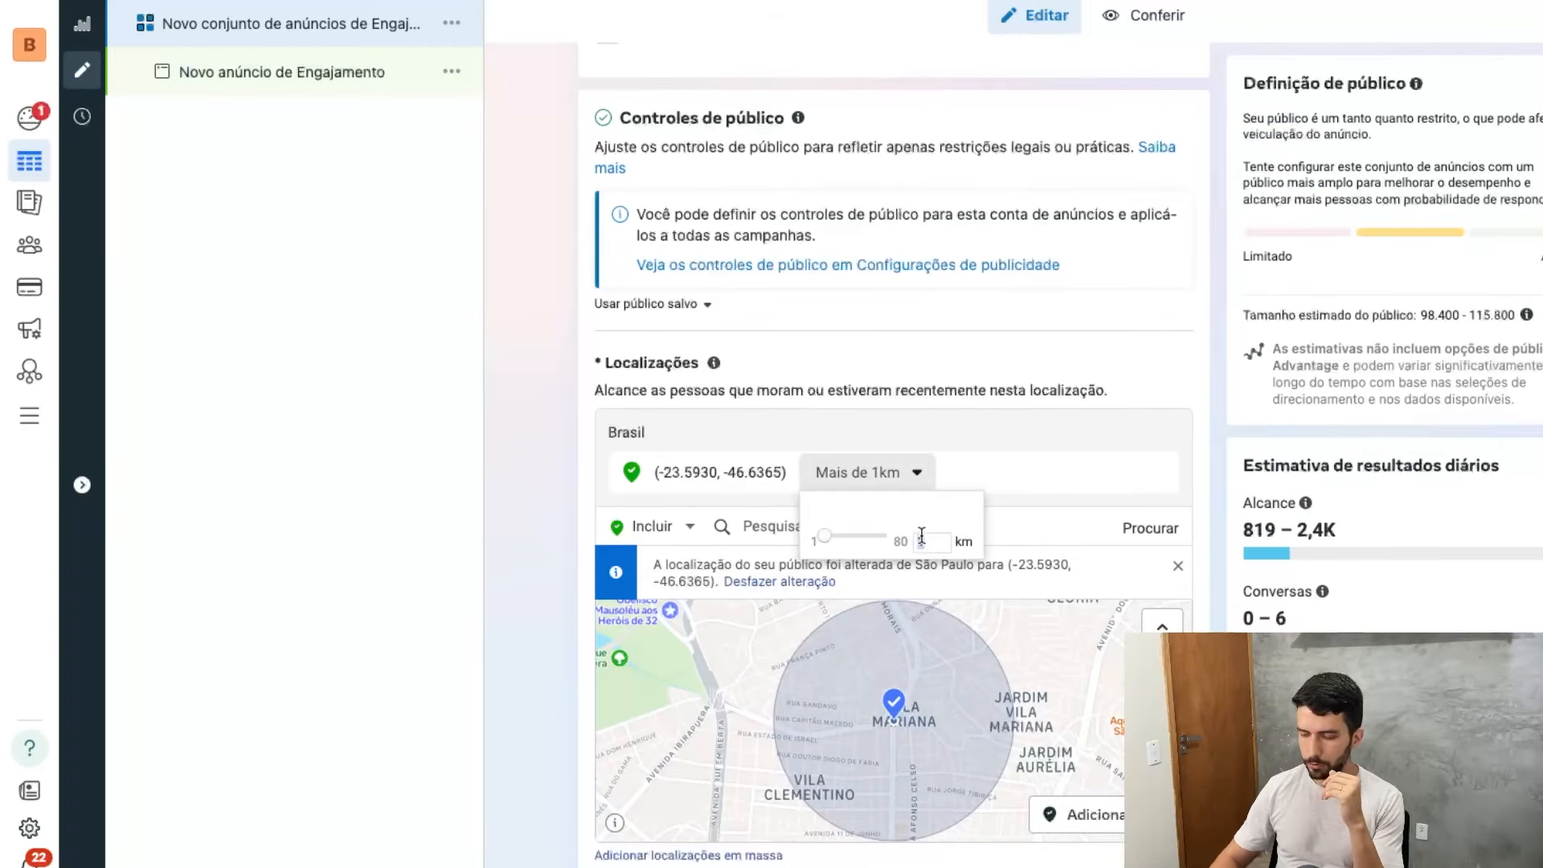
pyautogui.press('Return')
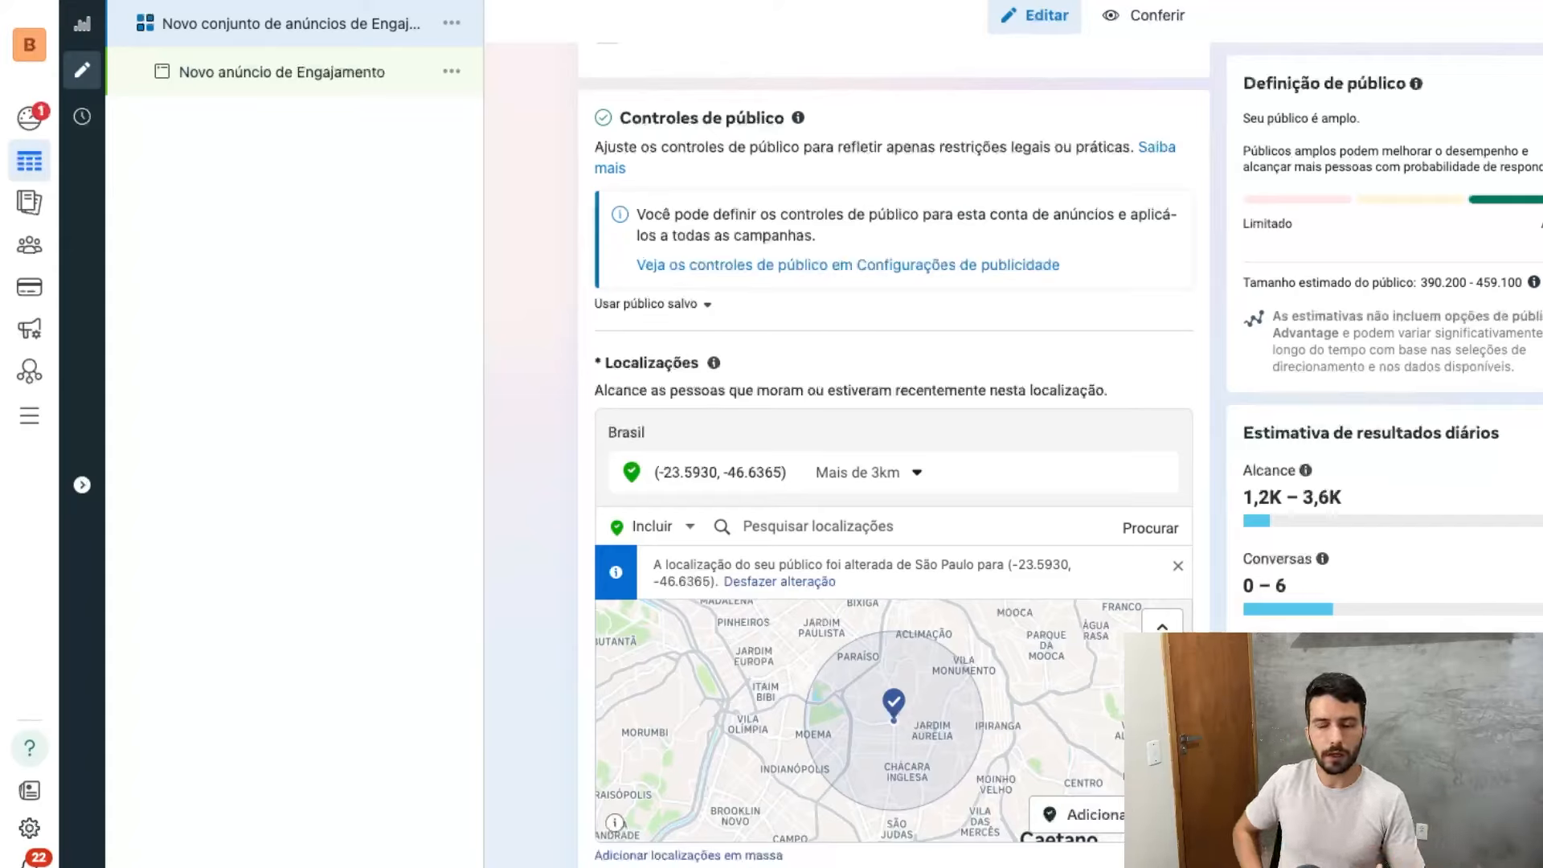
# - Switch the ad set from the Advantage+ audience to the original audience options
pyautogui.scroll(-7, 730, 416)
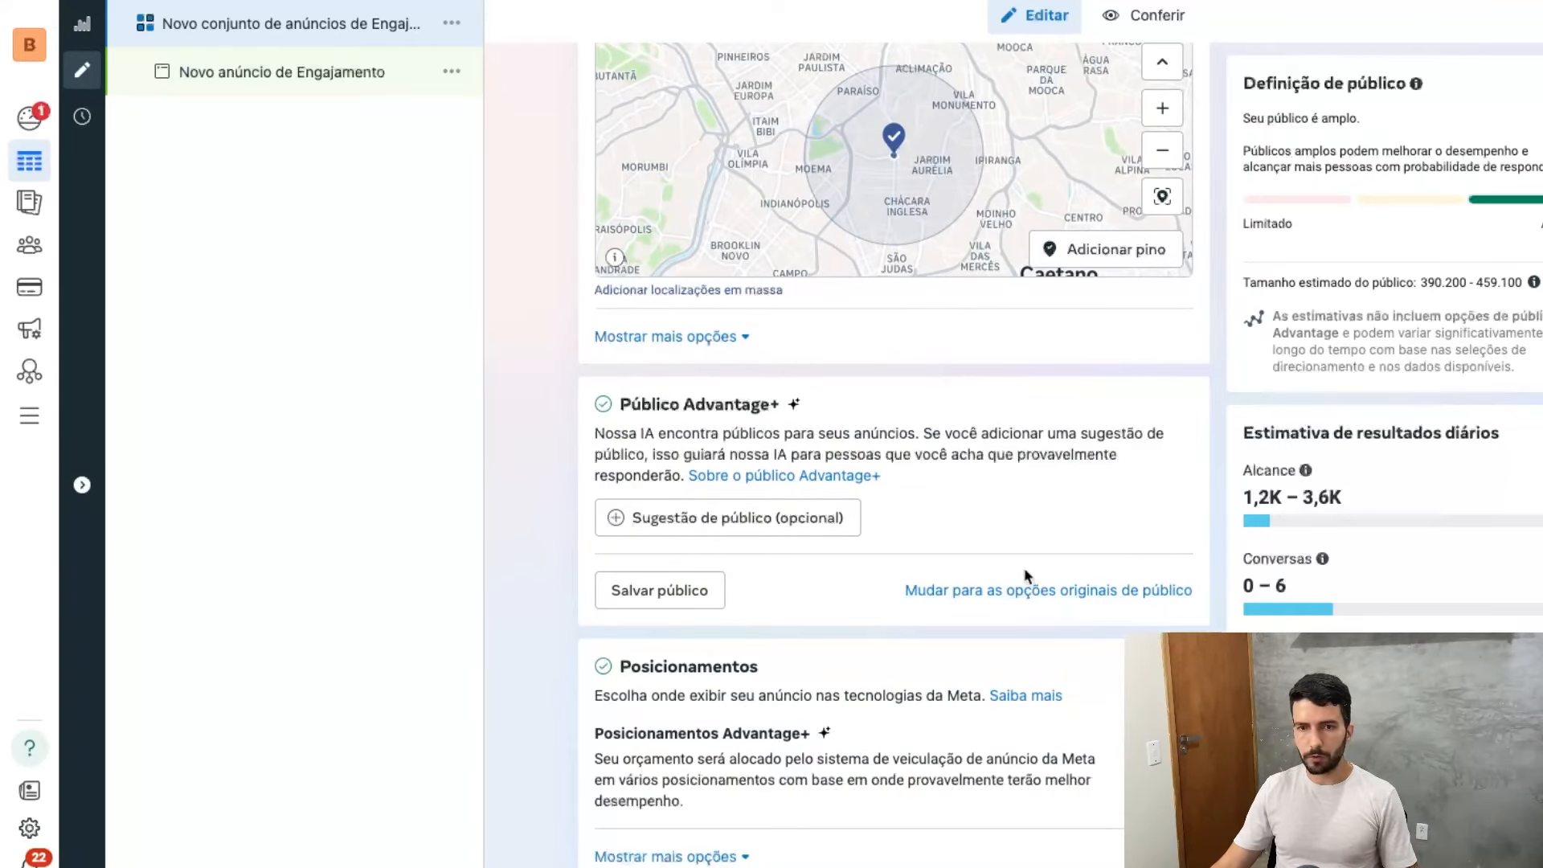
pyautogui.click(1019, 592)
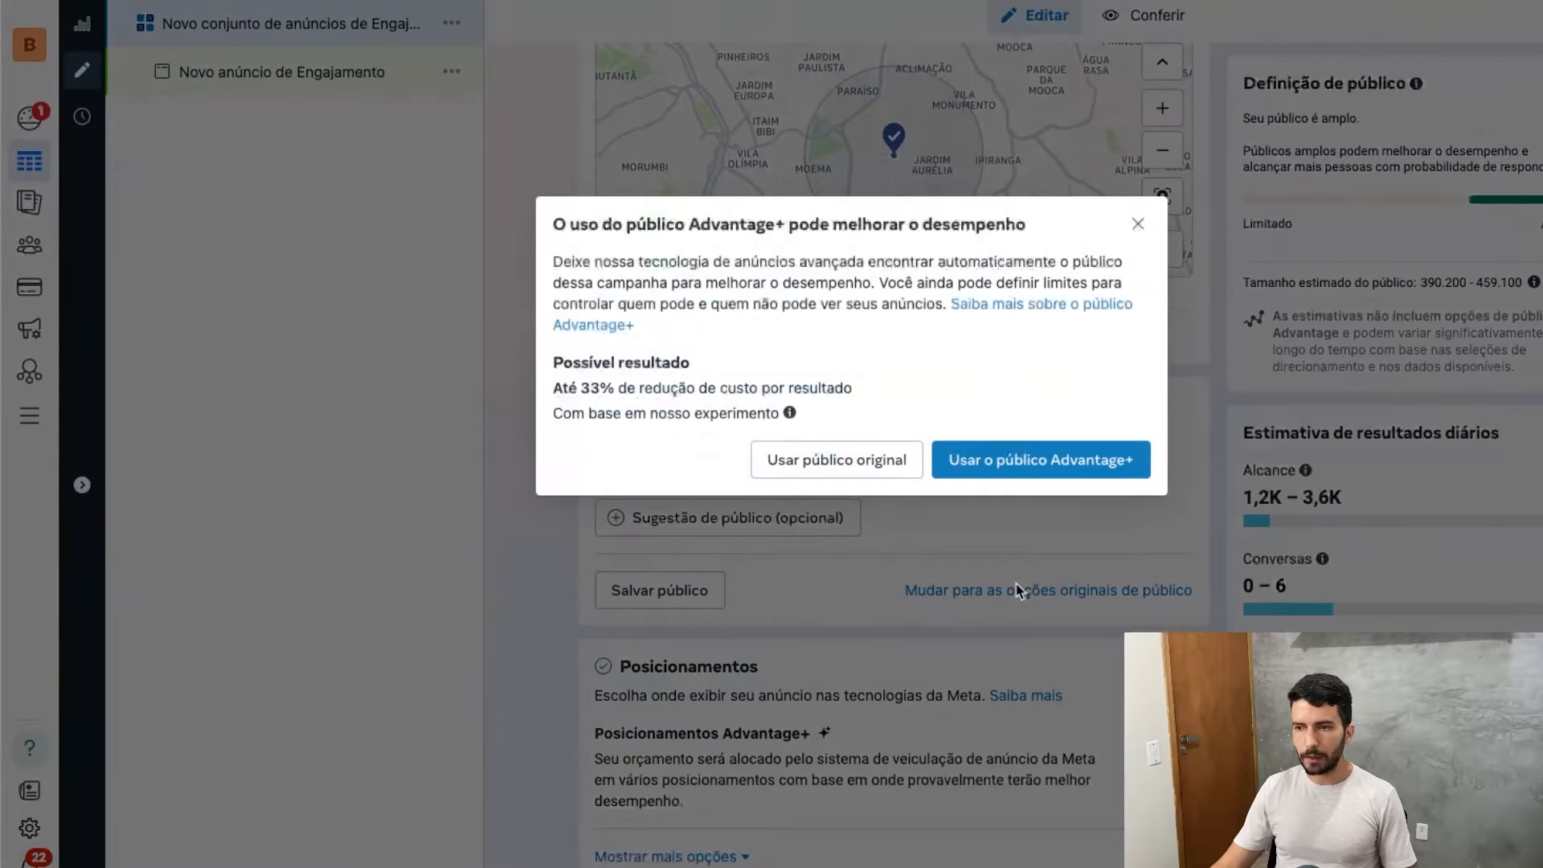
pyautogui.click(882, 458)
# - Set the audience's minimum age to 35, leaving the maximum at 65+
pyautogui.scroll(-8, 853, 523)
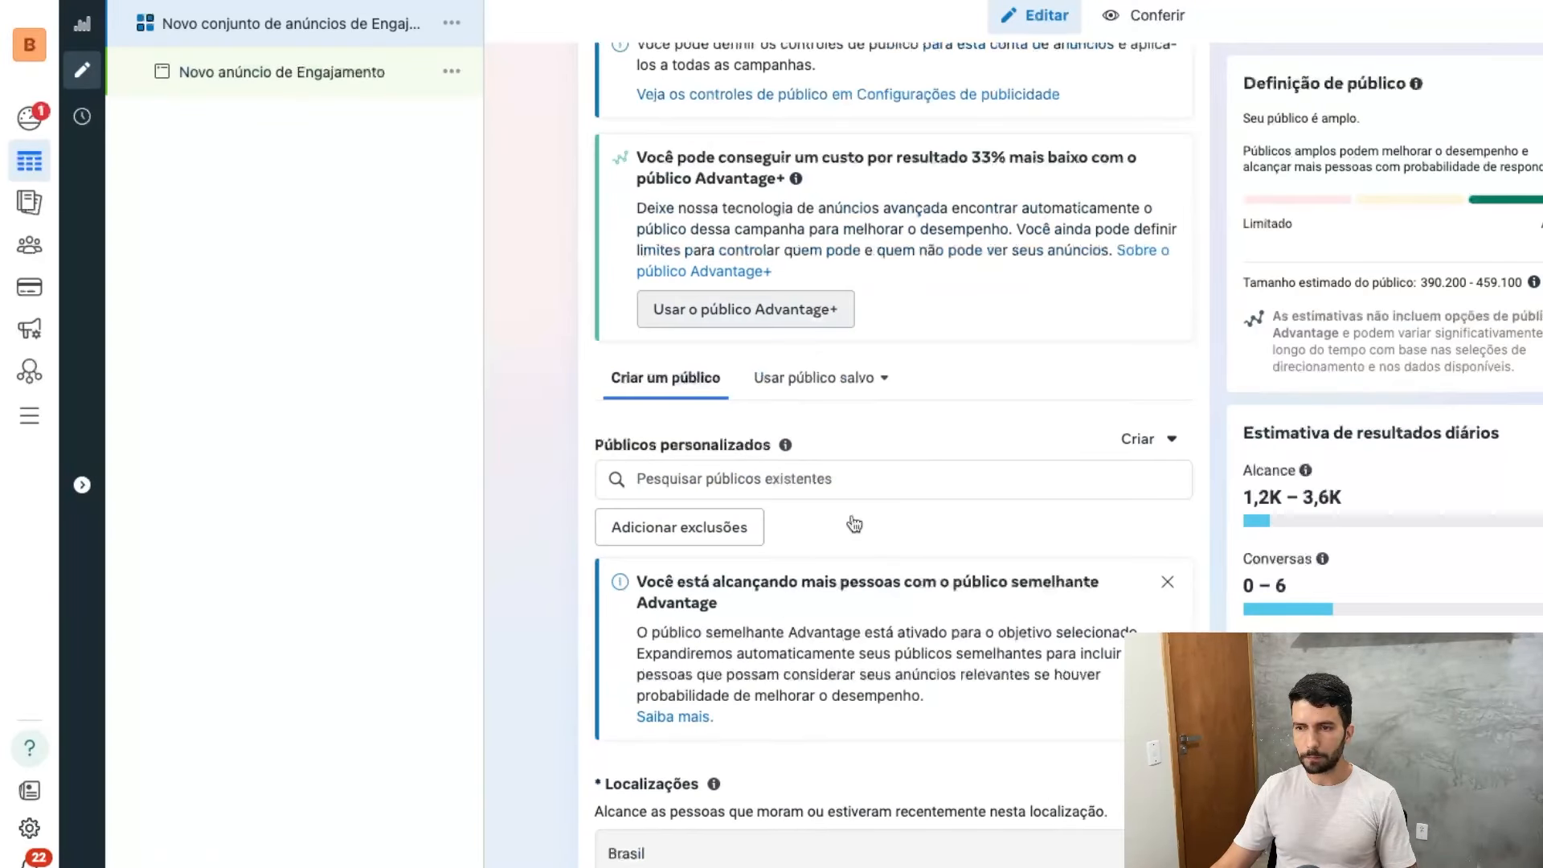
pyautogui.scroll(-2, 854, 525)
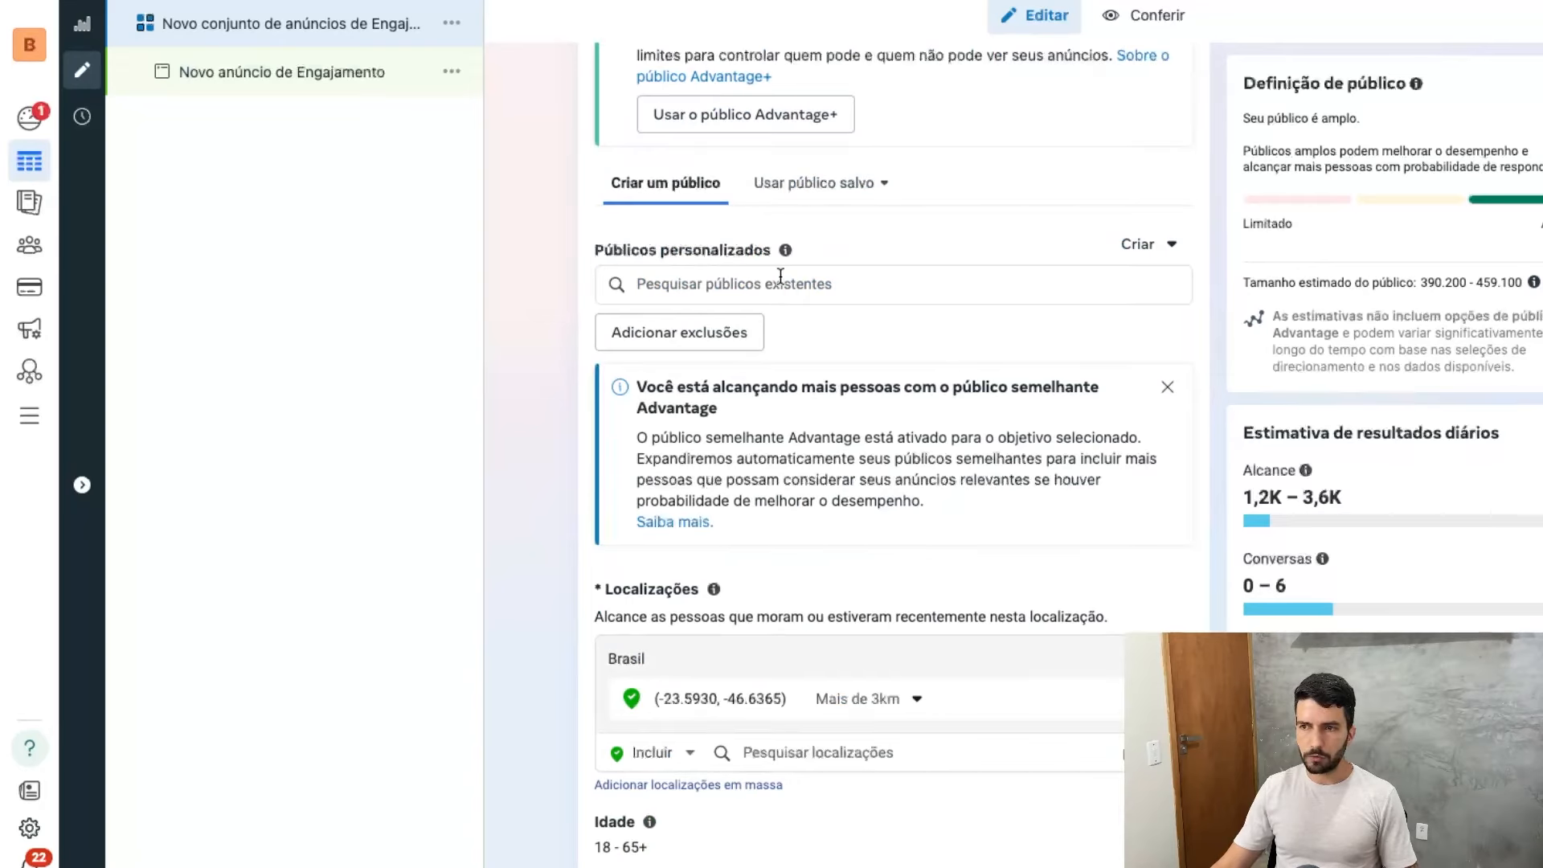
pyautogui.scroll(-3, 655, 450)
pyautogui.scroll(-1, 713, 600)
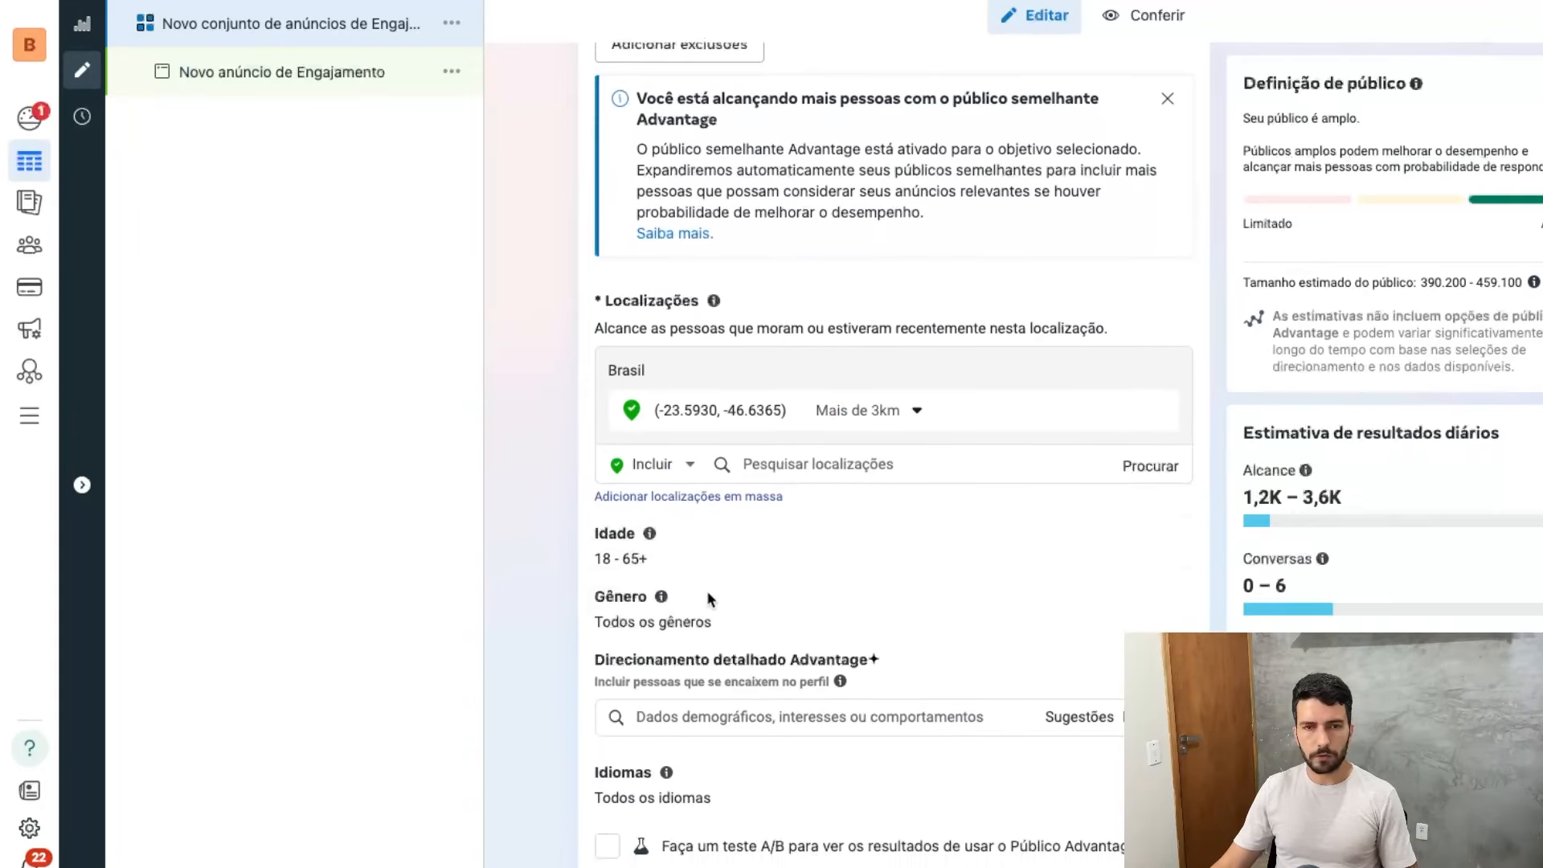
pyautogui.click(1159, 507)
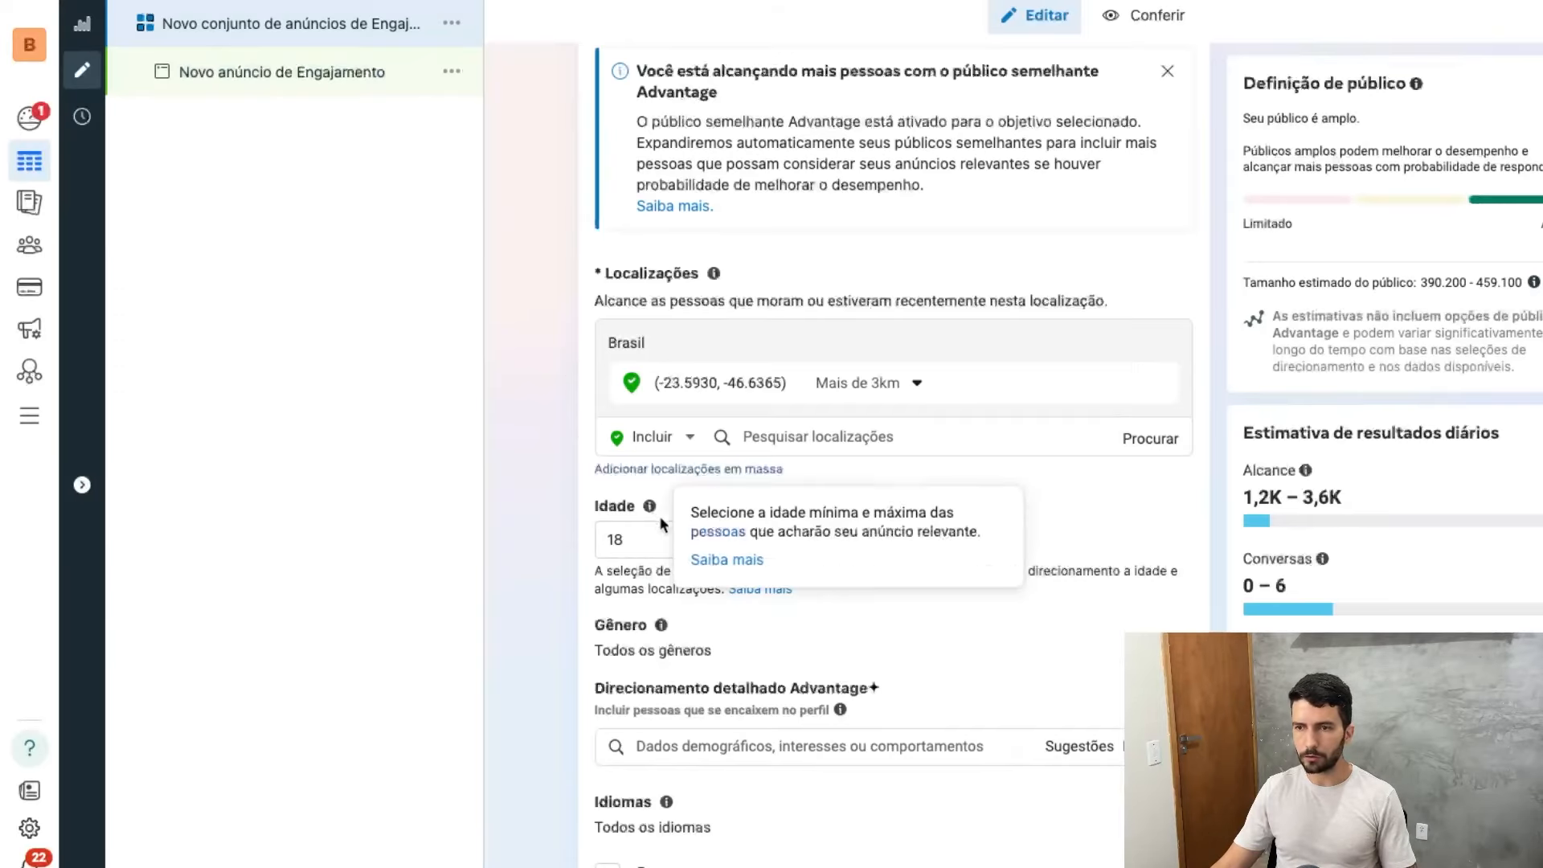
pyautogui.click(647, 539)
pyautogui.scroll(-4, 720, 734)
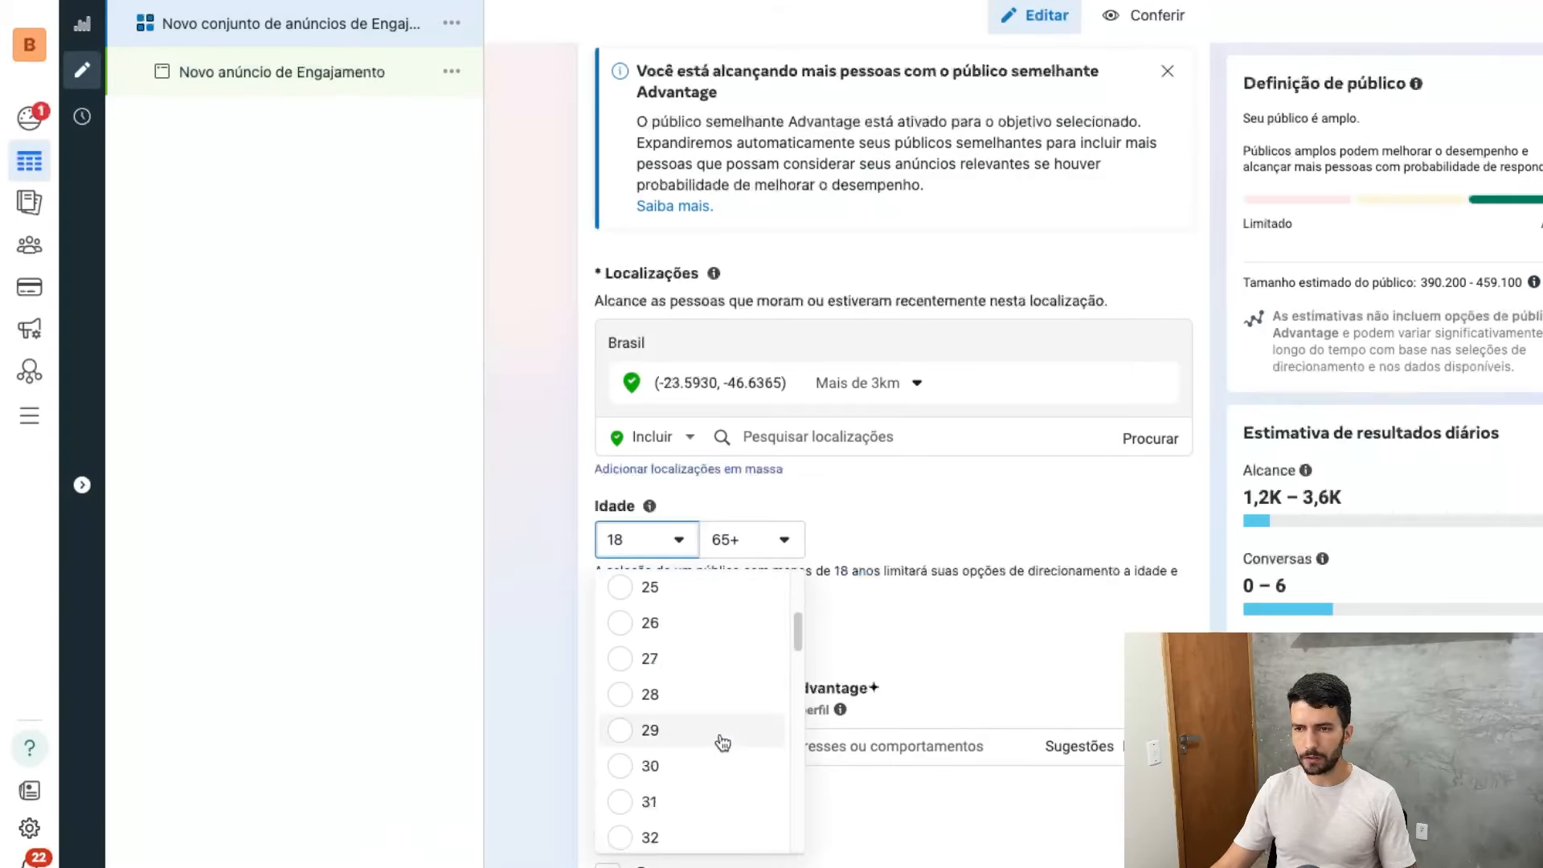
pyautogui.scroll(-3, 699, 744)
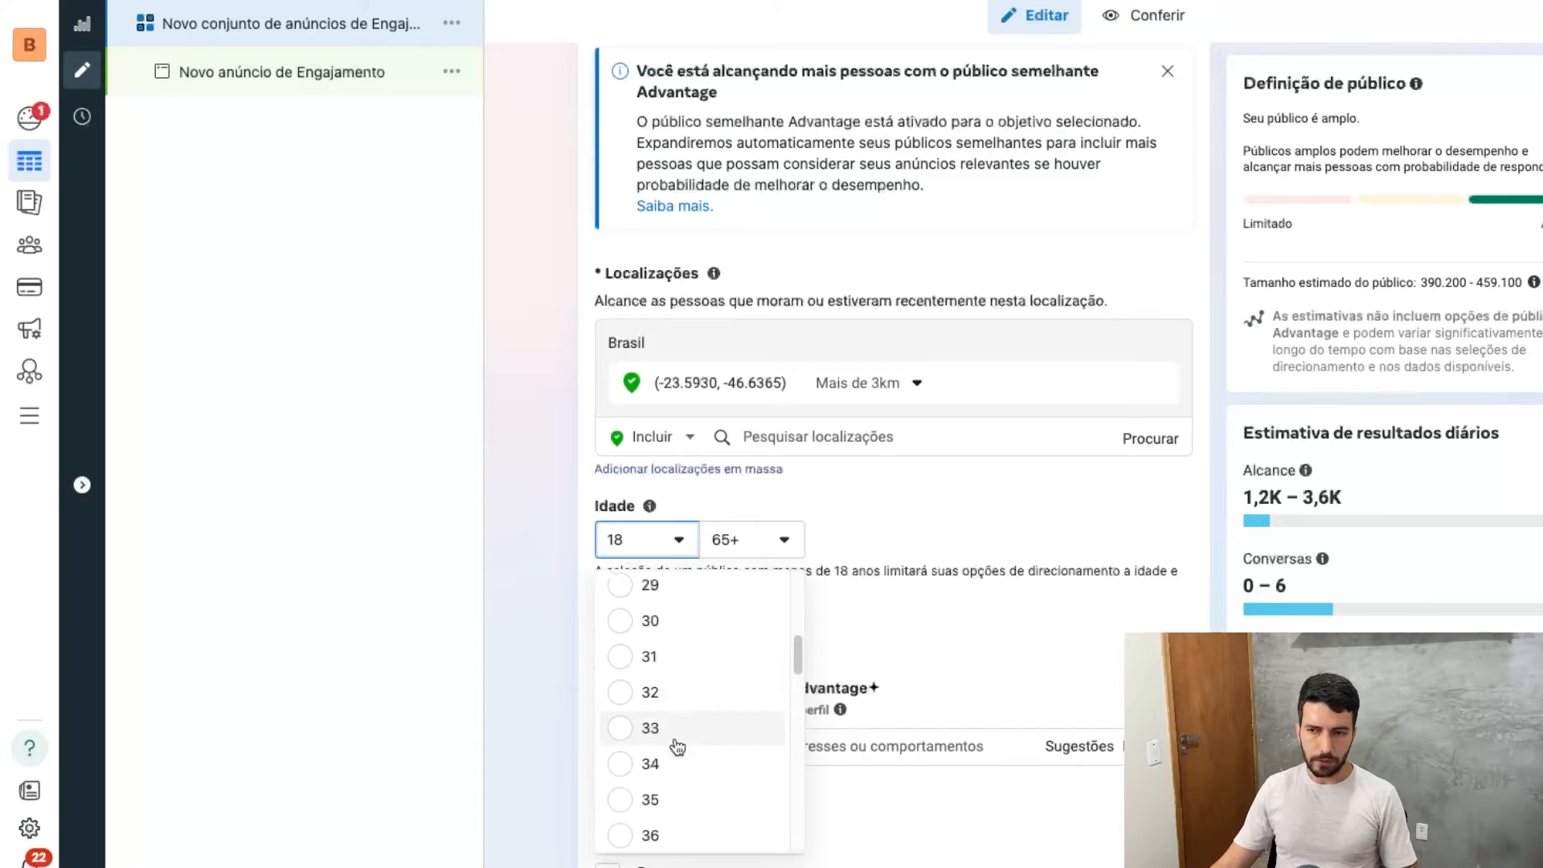
pyautogui.scroll(-1, 678, 745)
pyautogui.scroll(1, 643, 701)
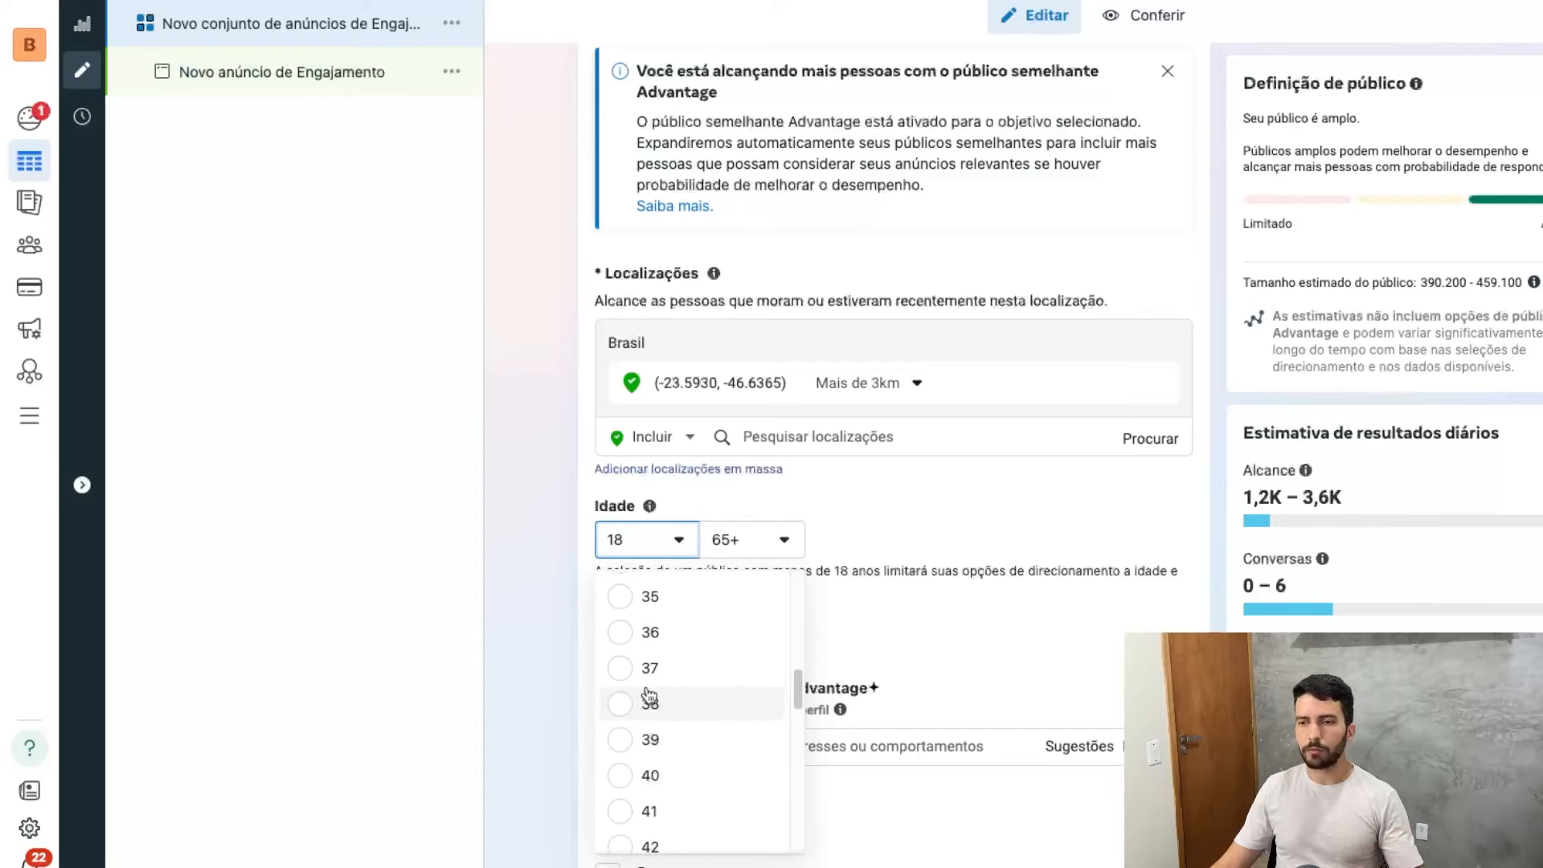
pyautogui.click(618, 611)
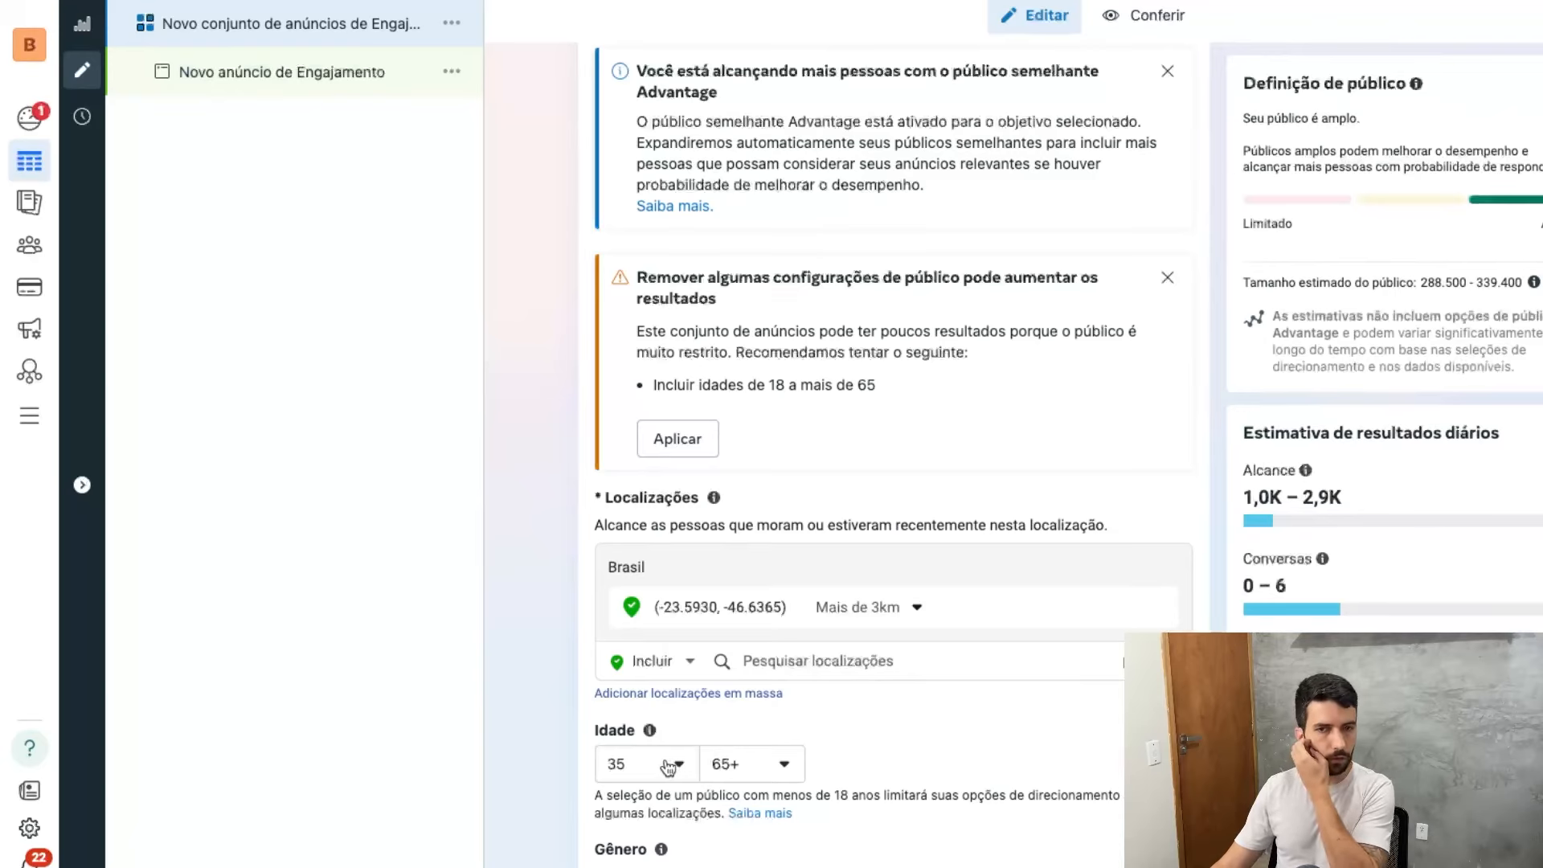
# - Set the audience's maximum age to 54
pyautogui.scroll(-3, 671, 764)
pyautogui.click(726, 551)
pyautogui.scroll(3, 763, 747)
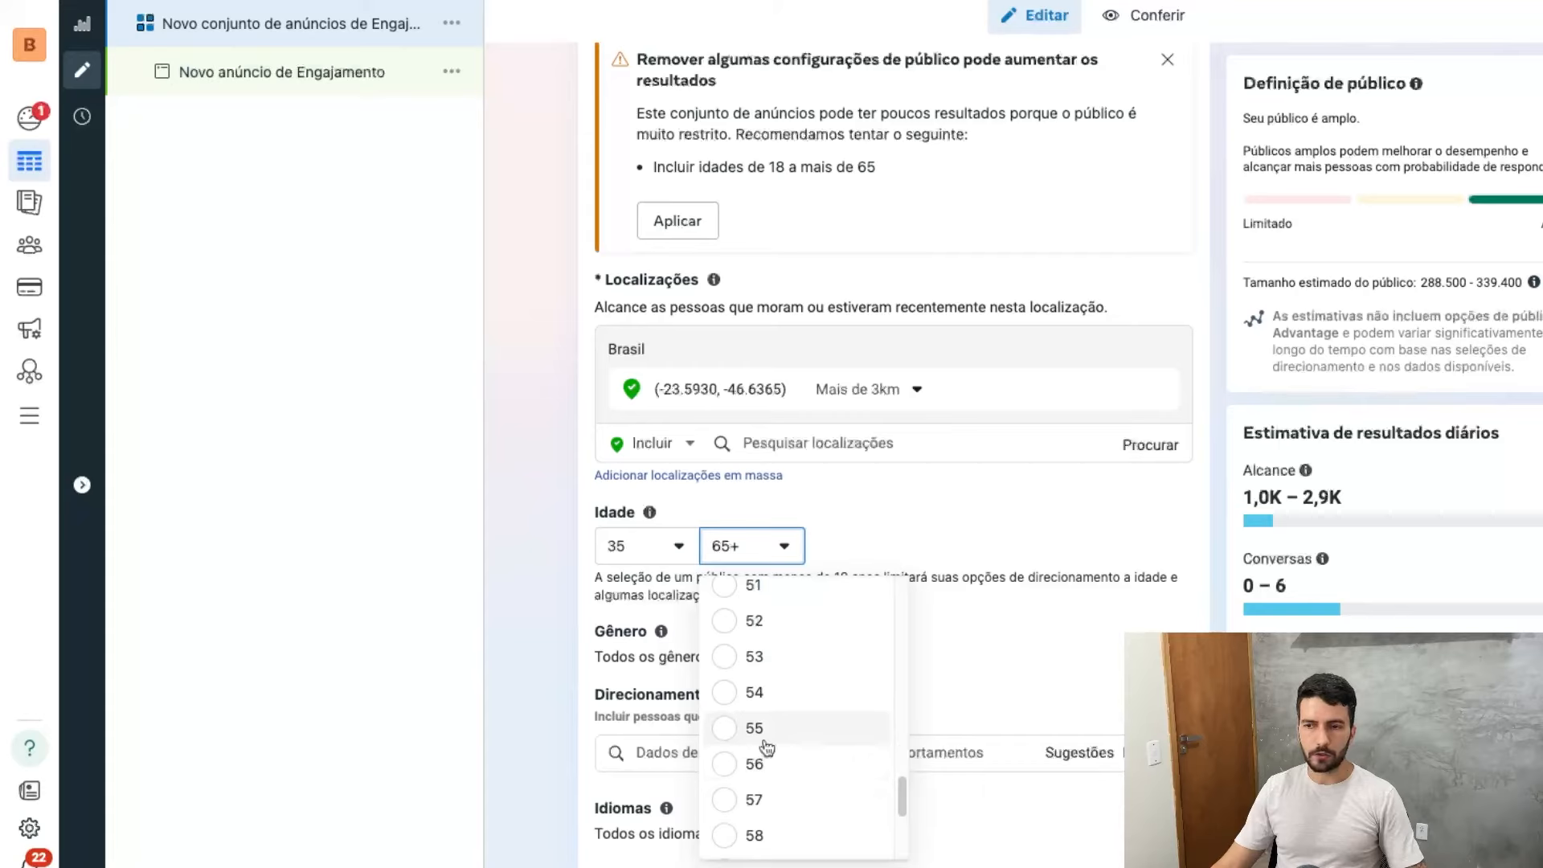
pyautogui.click(732, 700)
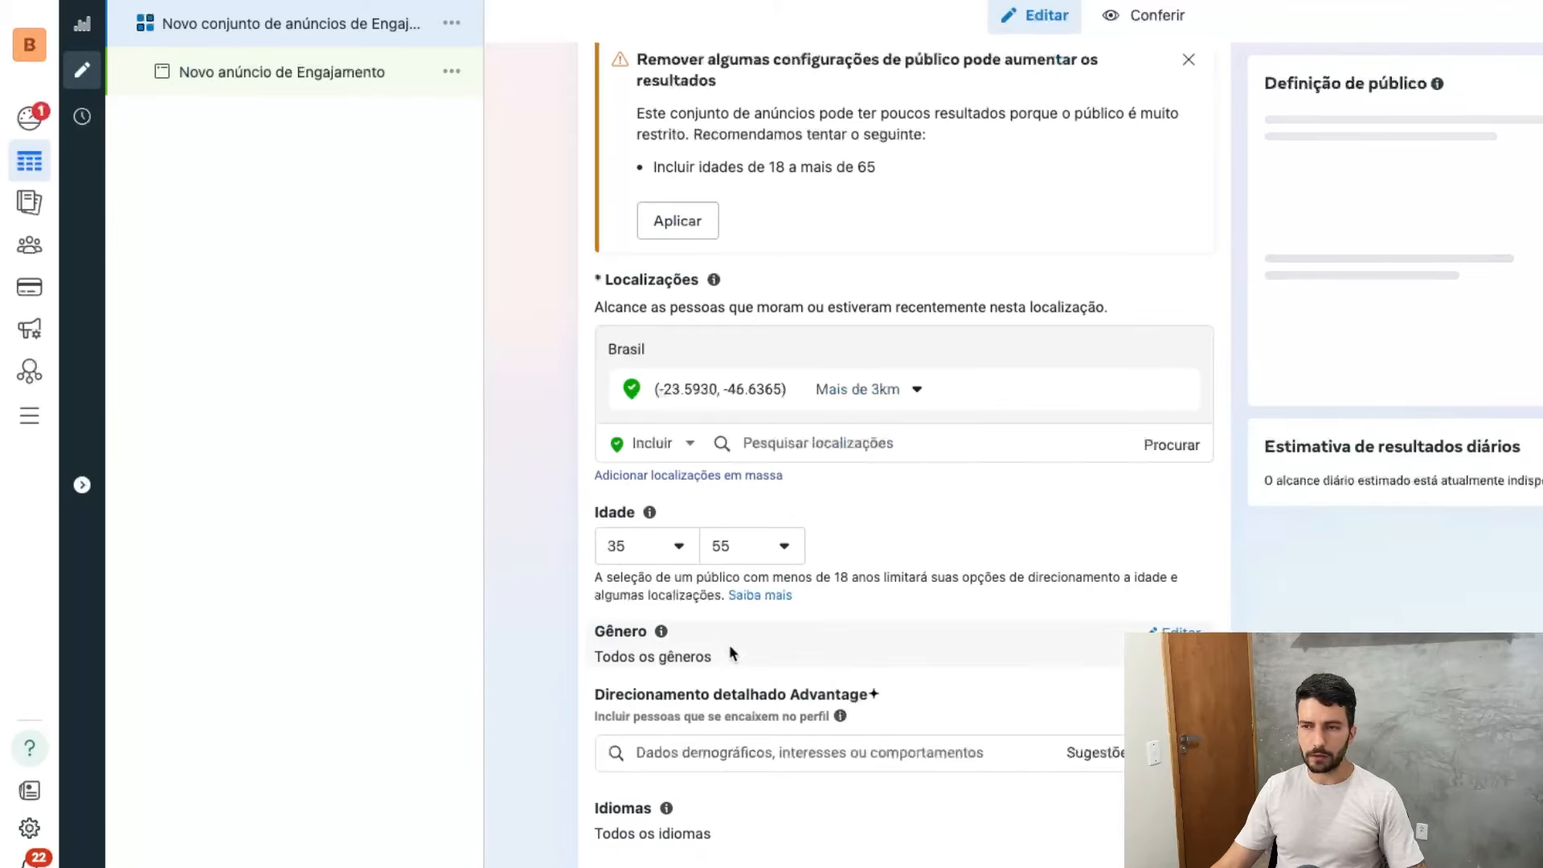
pyautogui.click(740, 559)
pyautogui.scroll(1, 749, 675)
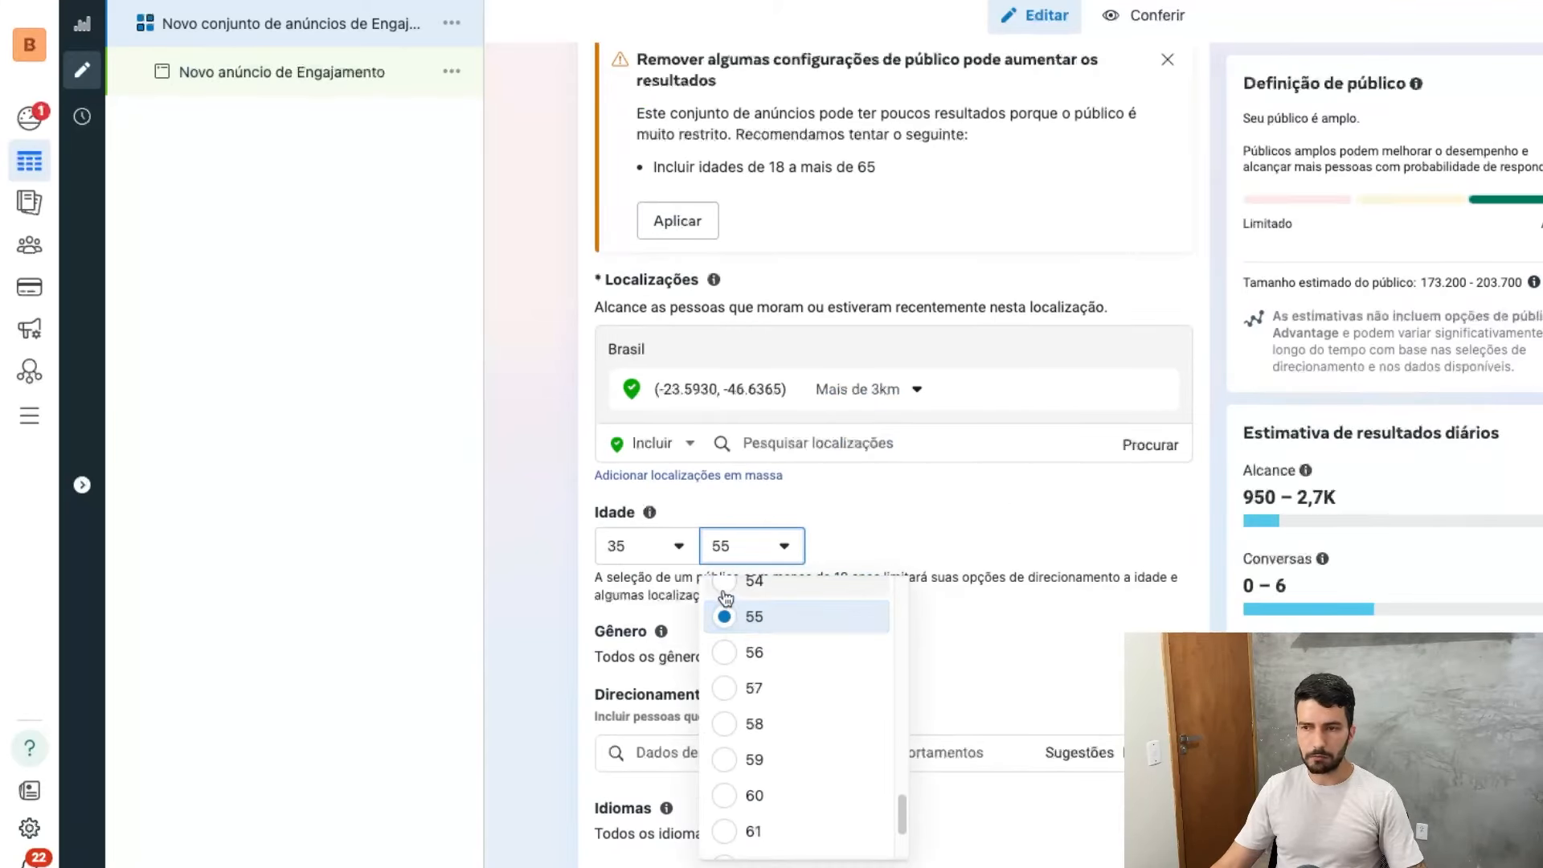
pyautogui.click(740, 587)
pyautogui.scroll(-3, 925, 534)
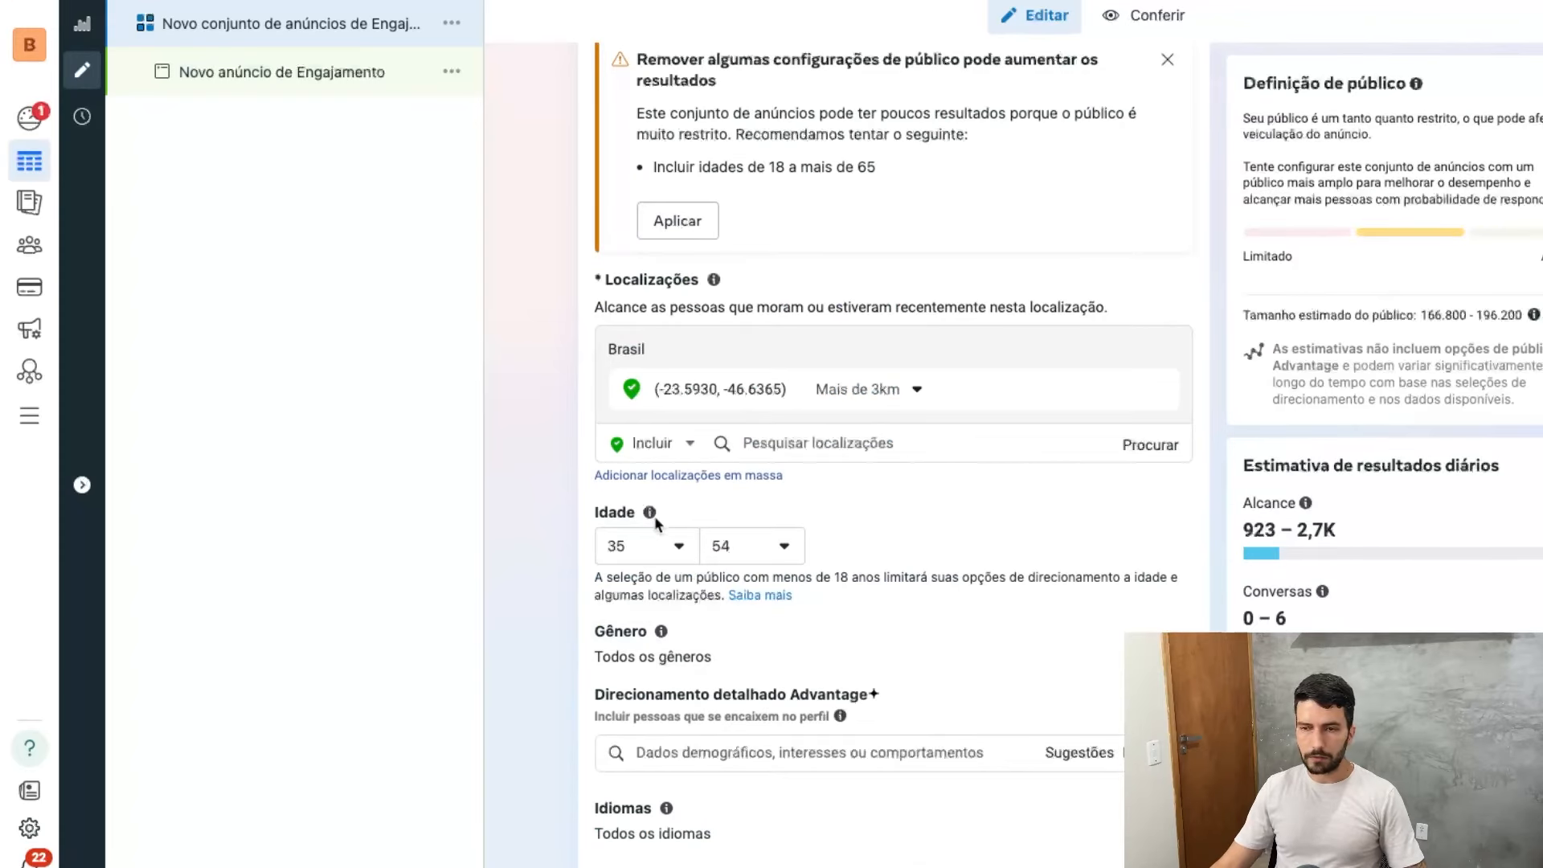
# - Restrict the audience's gender to Mulheres and check the estimated audience size and daily reach
pyautogui.scroll(-3, 872, 681)
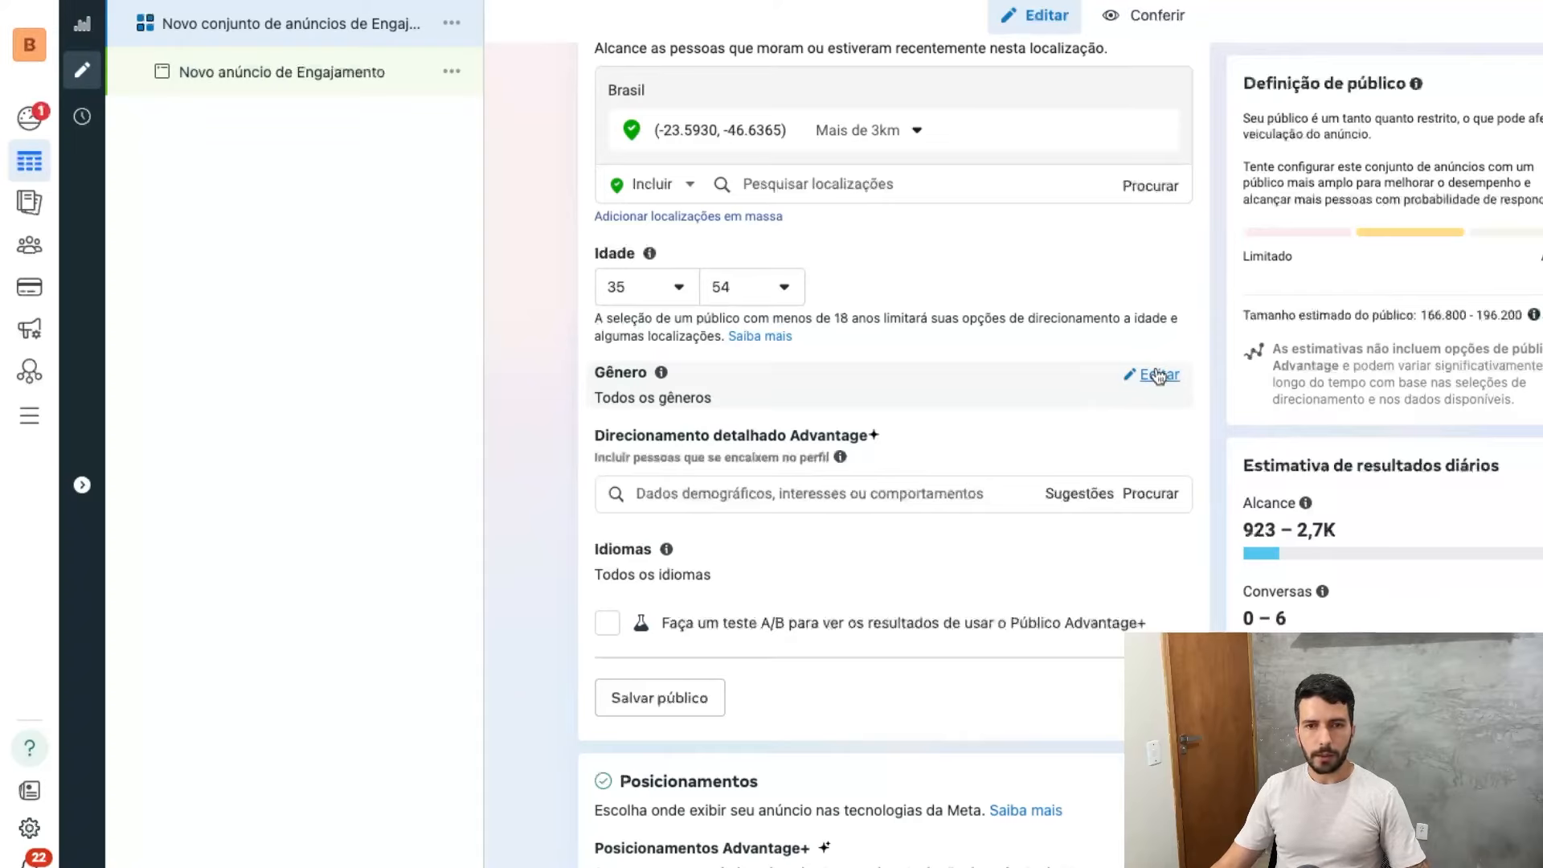
pyautogui.click(1158, 376)
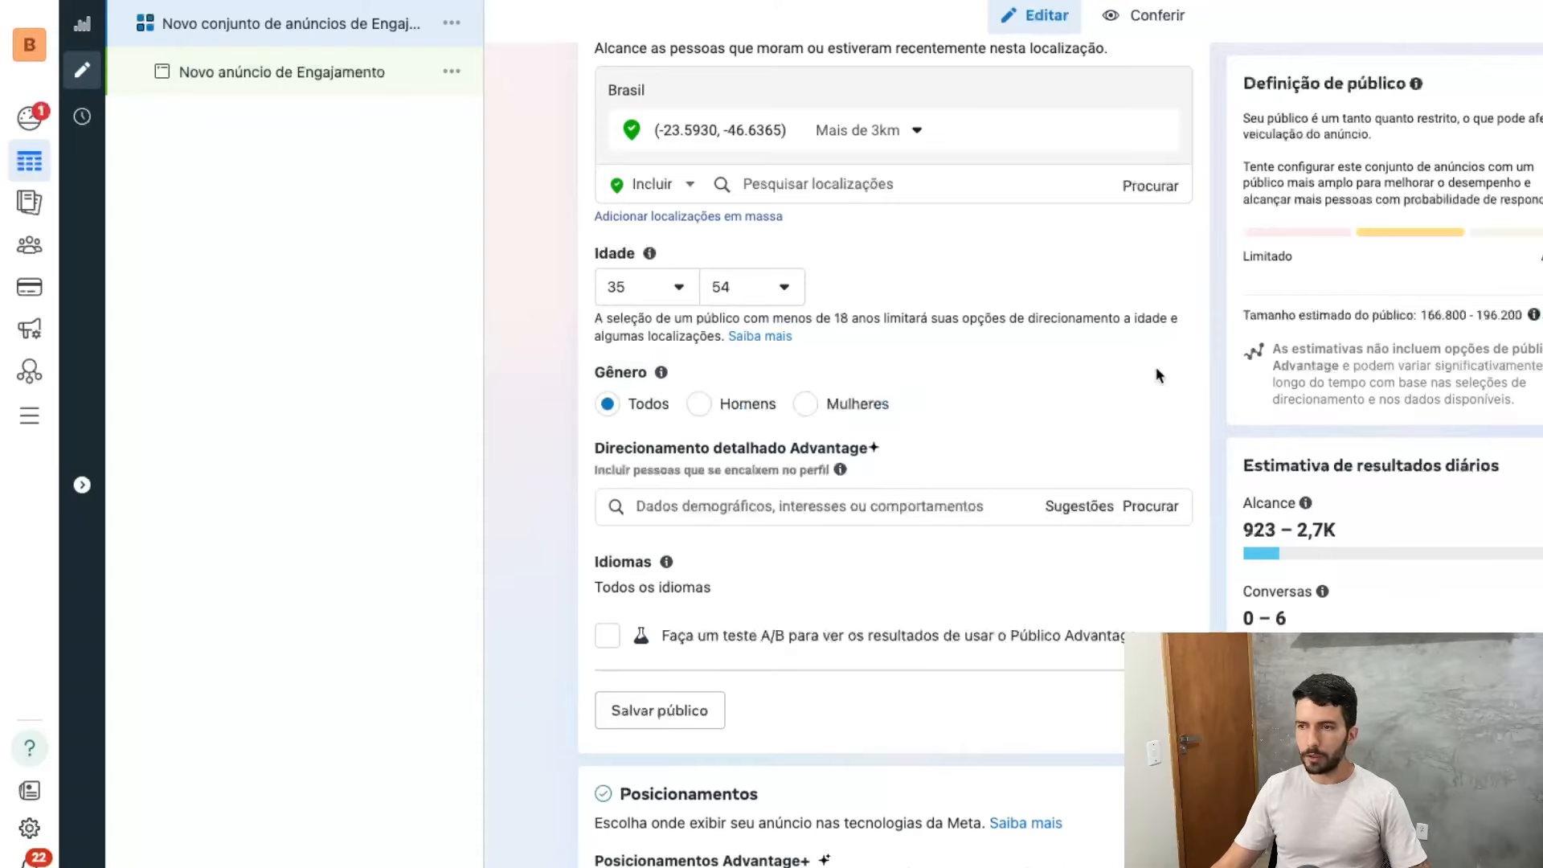
pyautogui.click(804, 405)
pyautogui.scroll(-1, 797, 602)
pyautogui.scroll(2, 1045, 587)
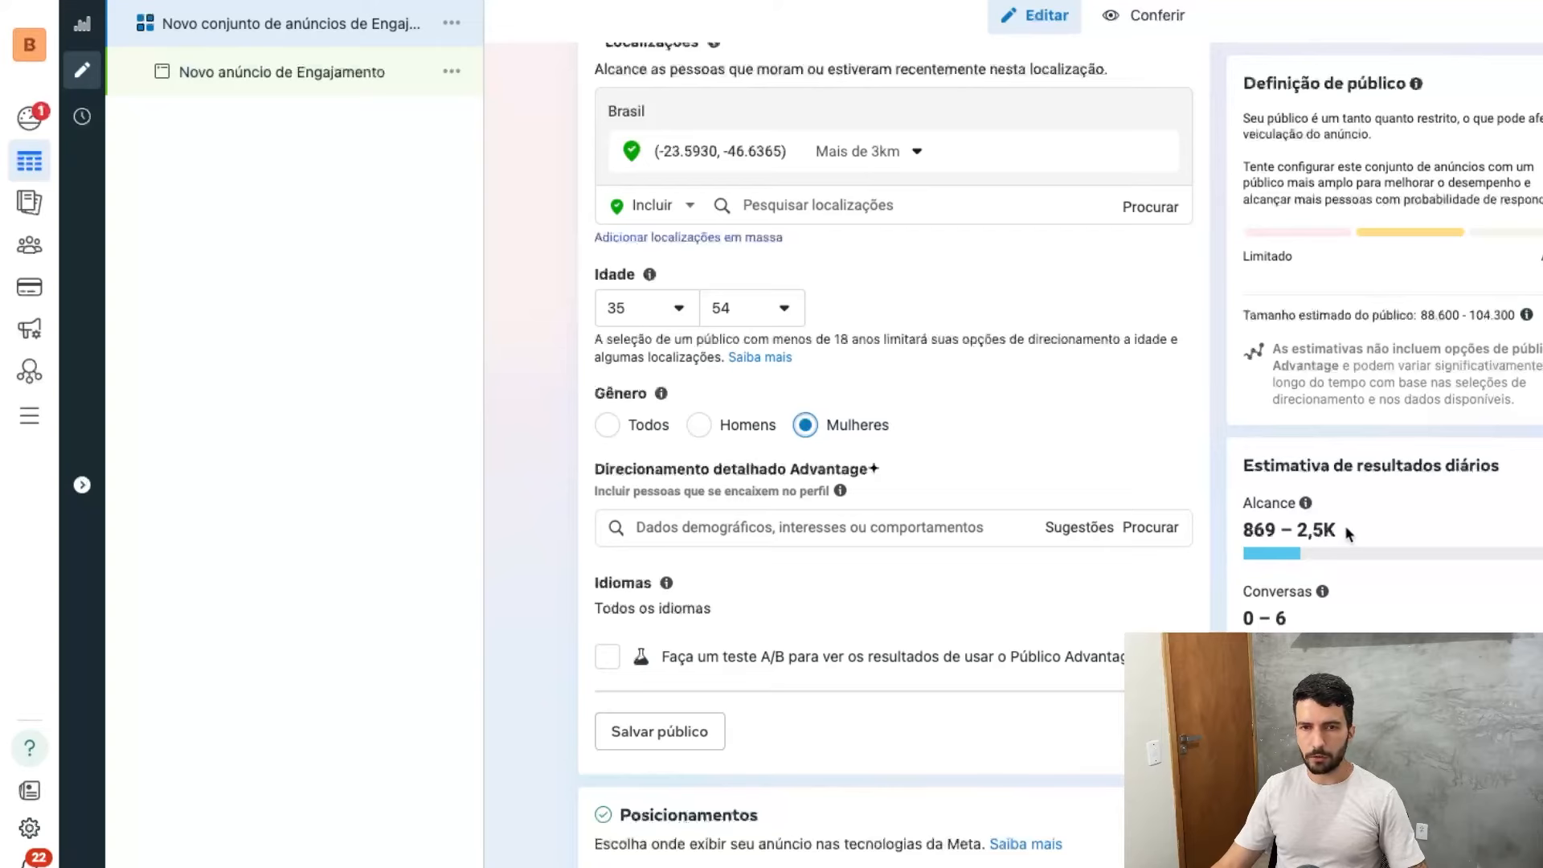
pyautogui.scroll(-1, 1346, 525)
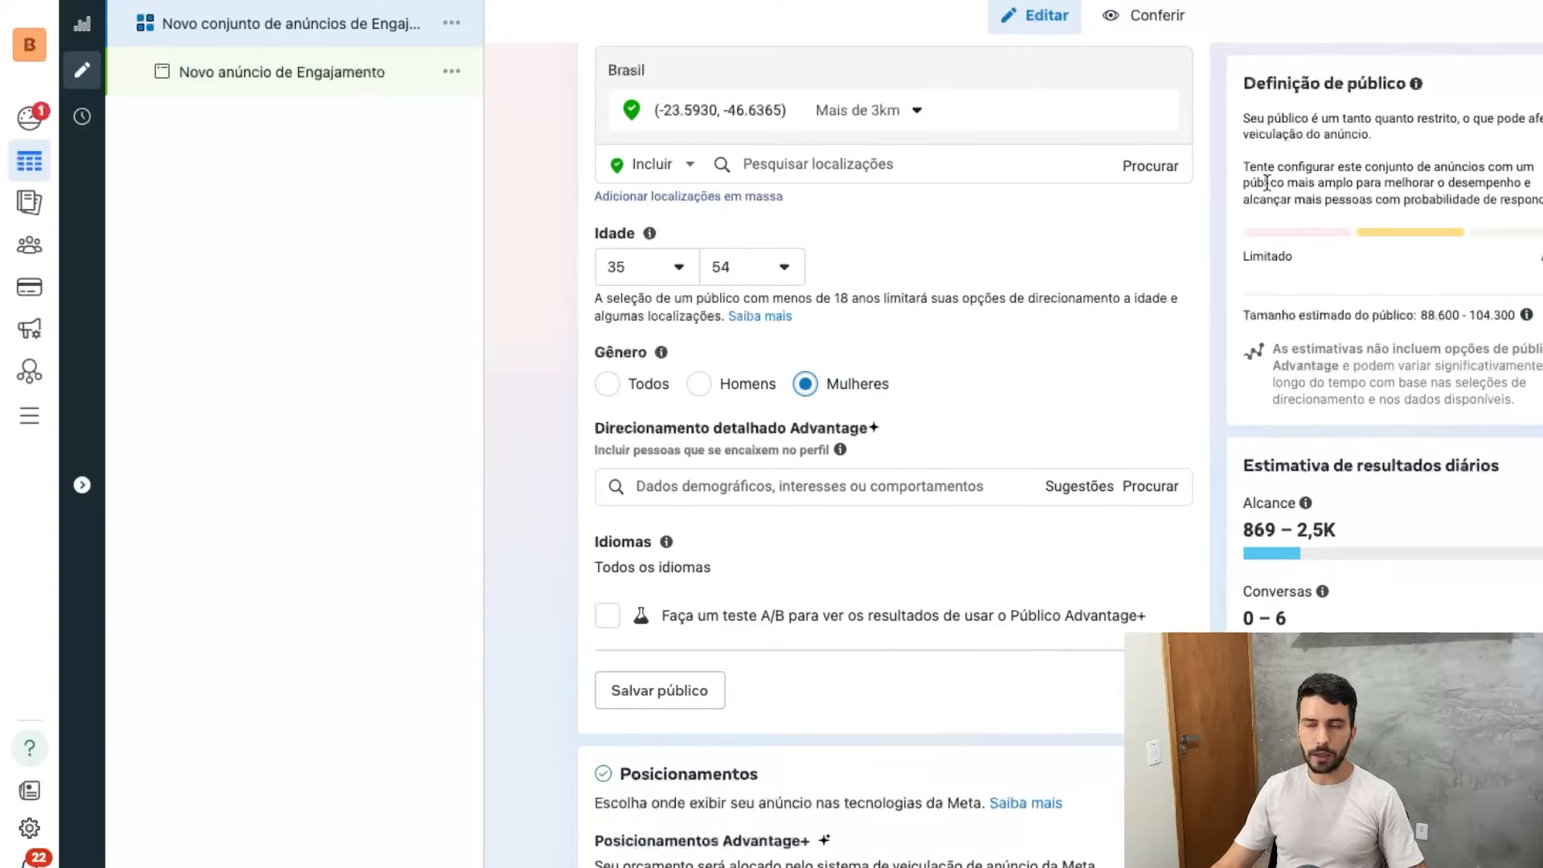
pyautogui.moveTo(1304, 506)
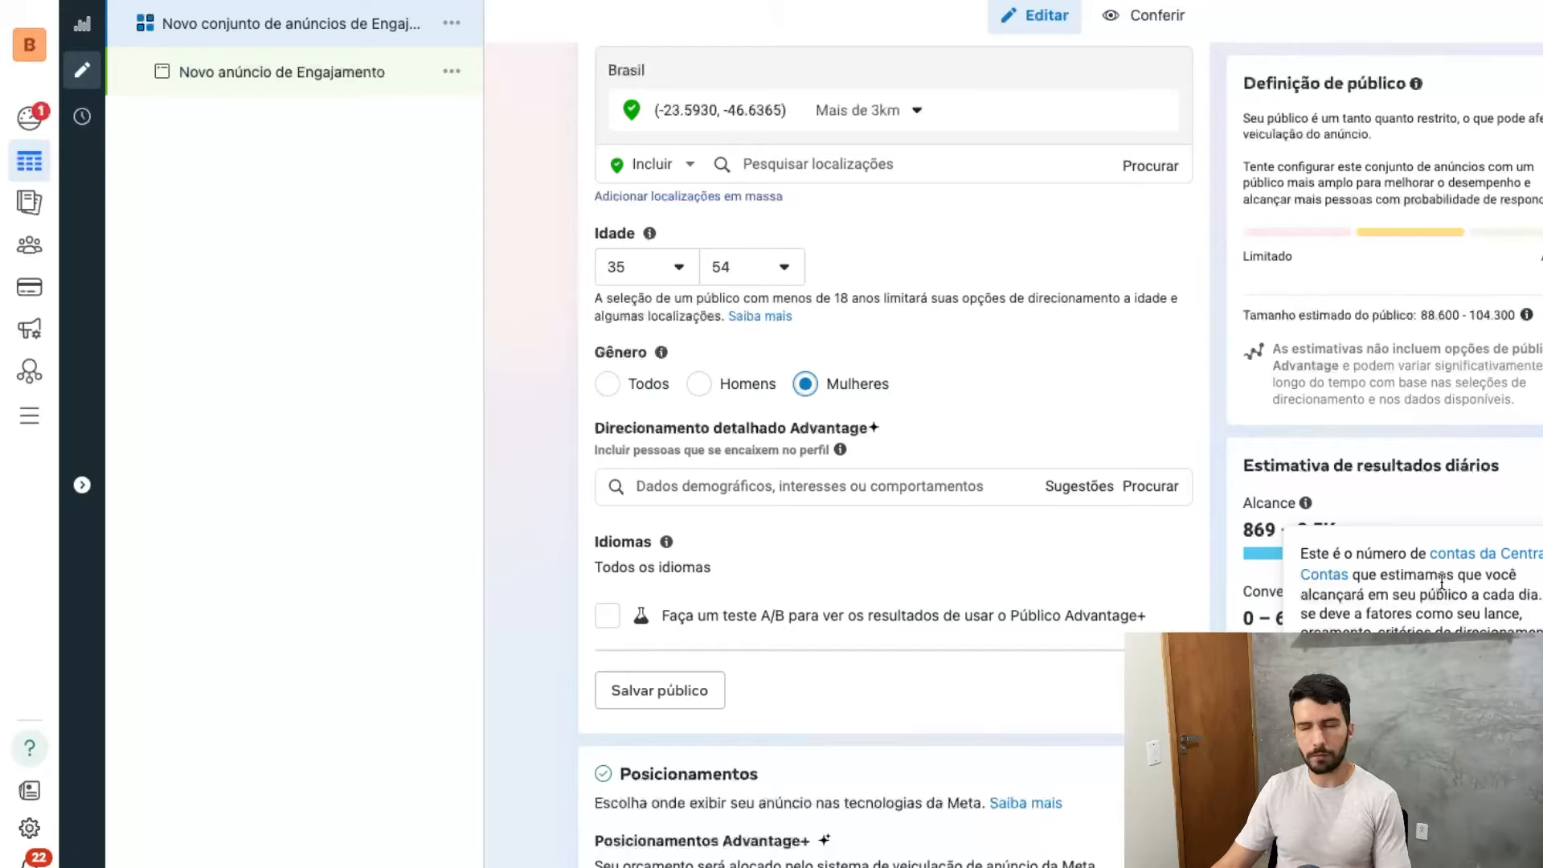
pyautogui.moveTo(1435, 315); pyautogui.dragTo(1516, 316)
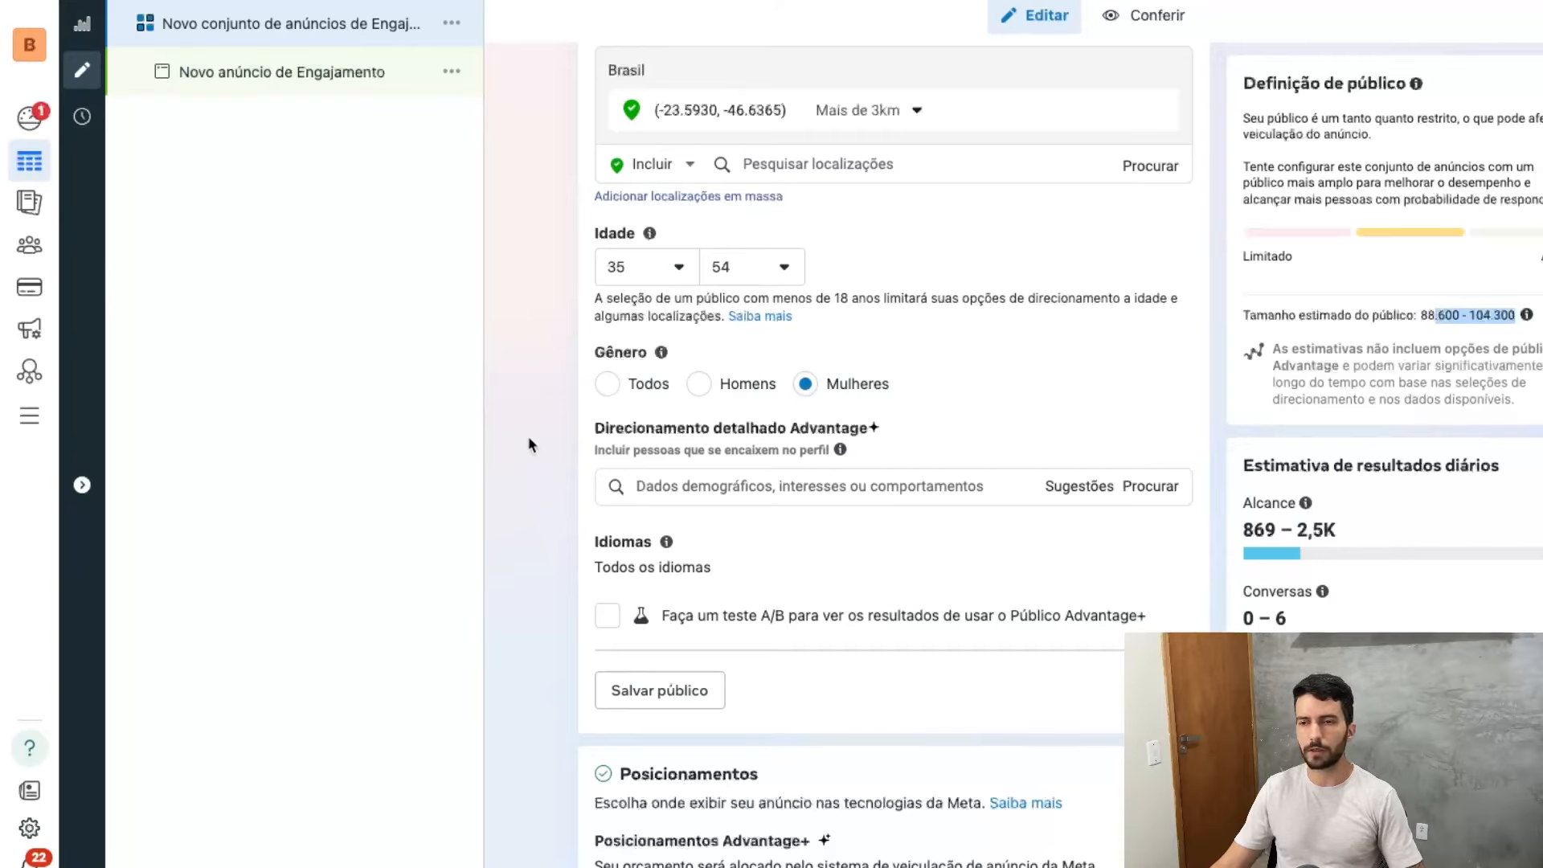
# - Browse the parent segments under the demographic data and search the detailed targeting for "mã"
pyautogui.click(672, 482)
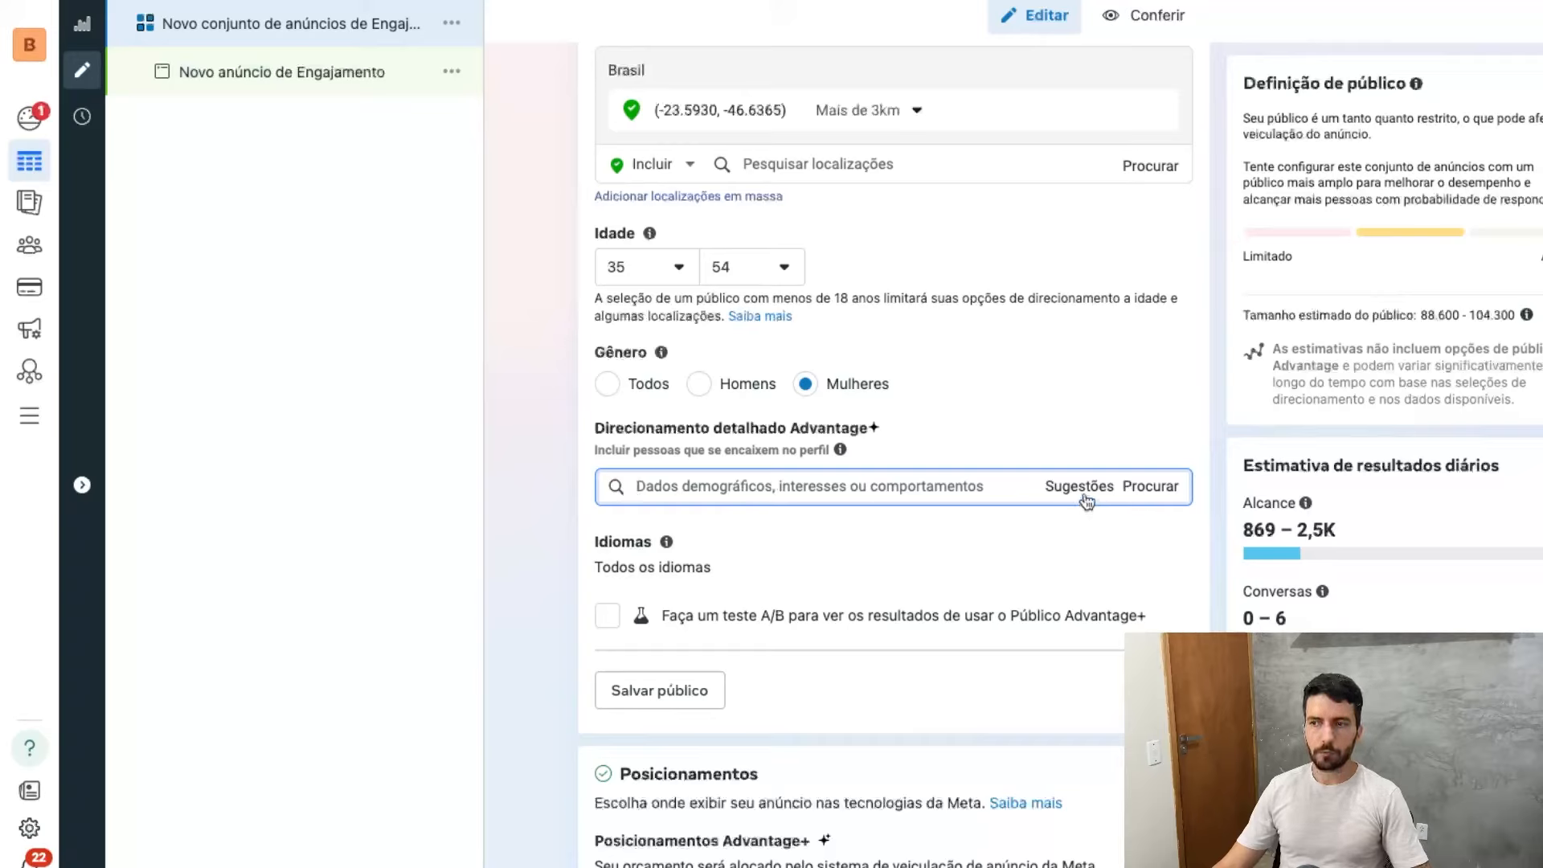
pyautogui.click(1150, 487)
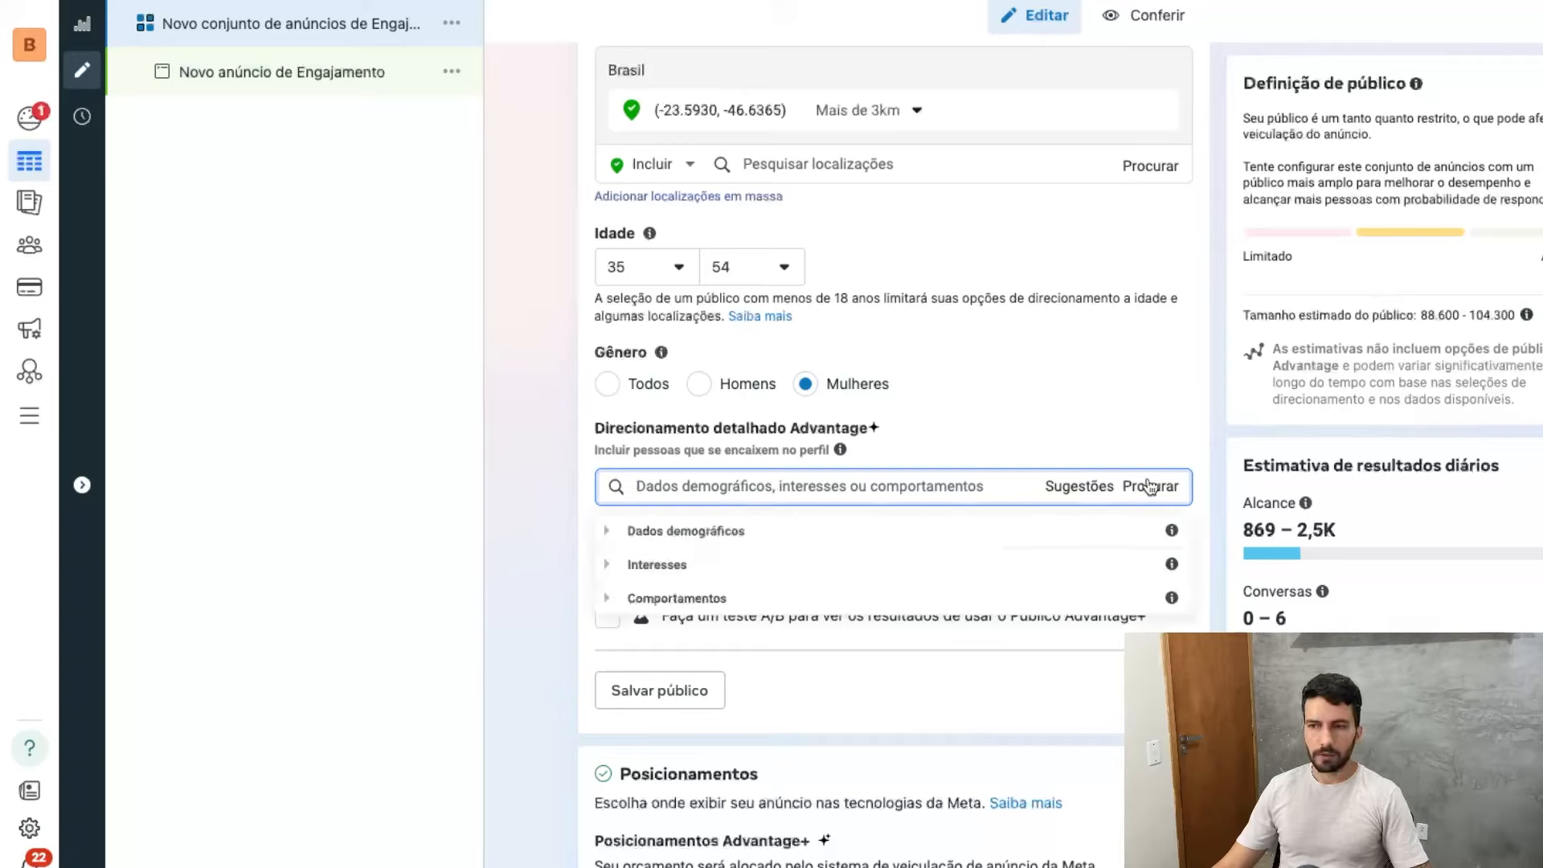
pyautogui.click(609, 533)
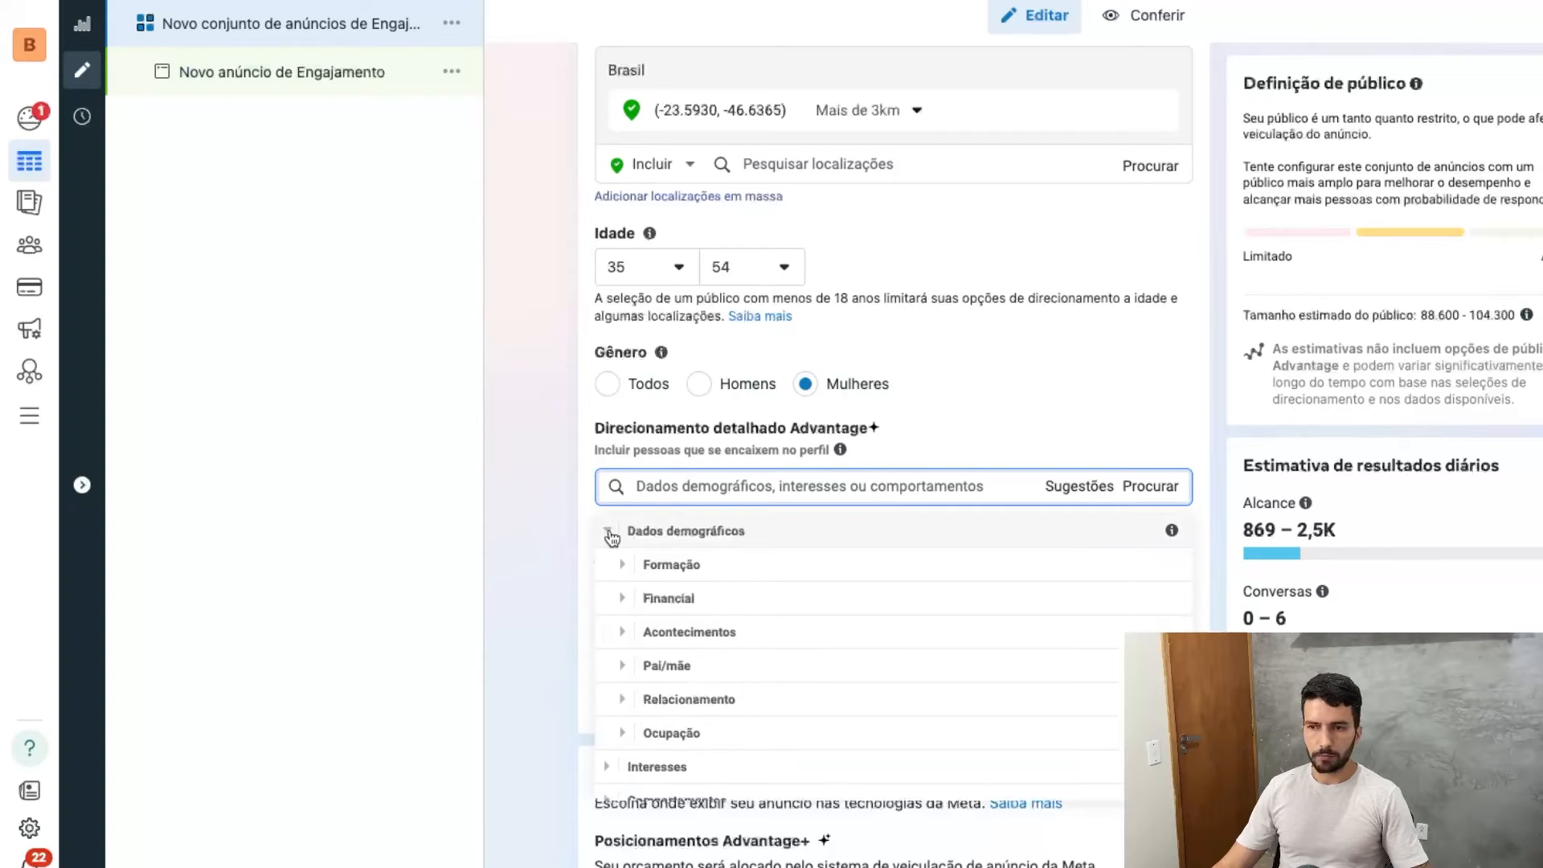
pyautogui.click(624, 671)
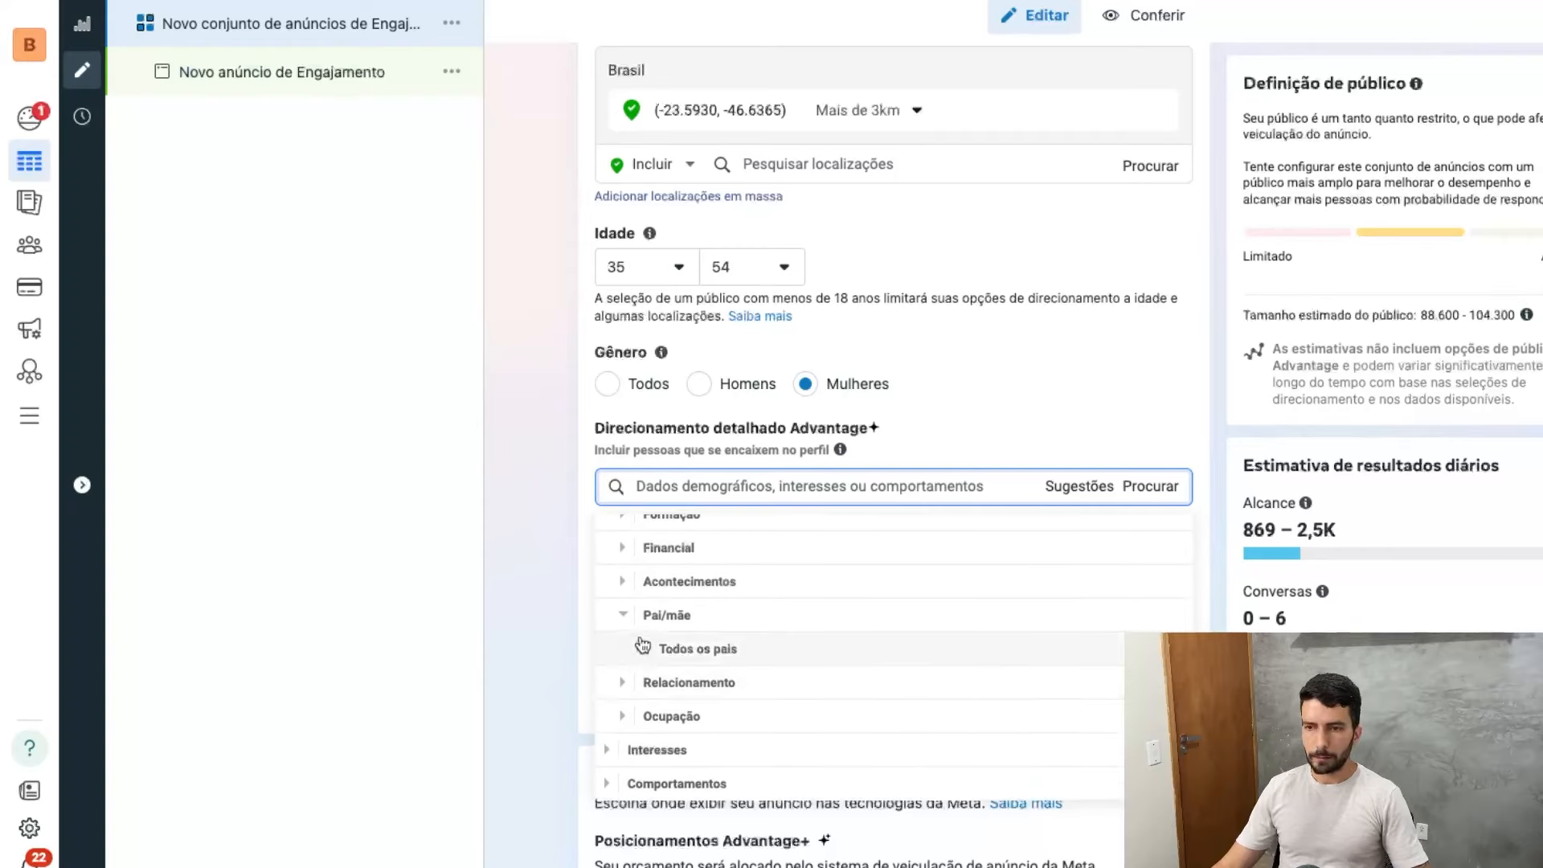
pyautogui.click(640, 655)
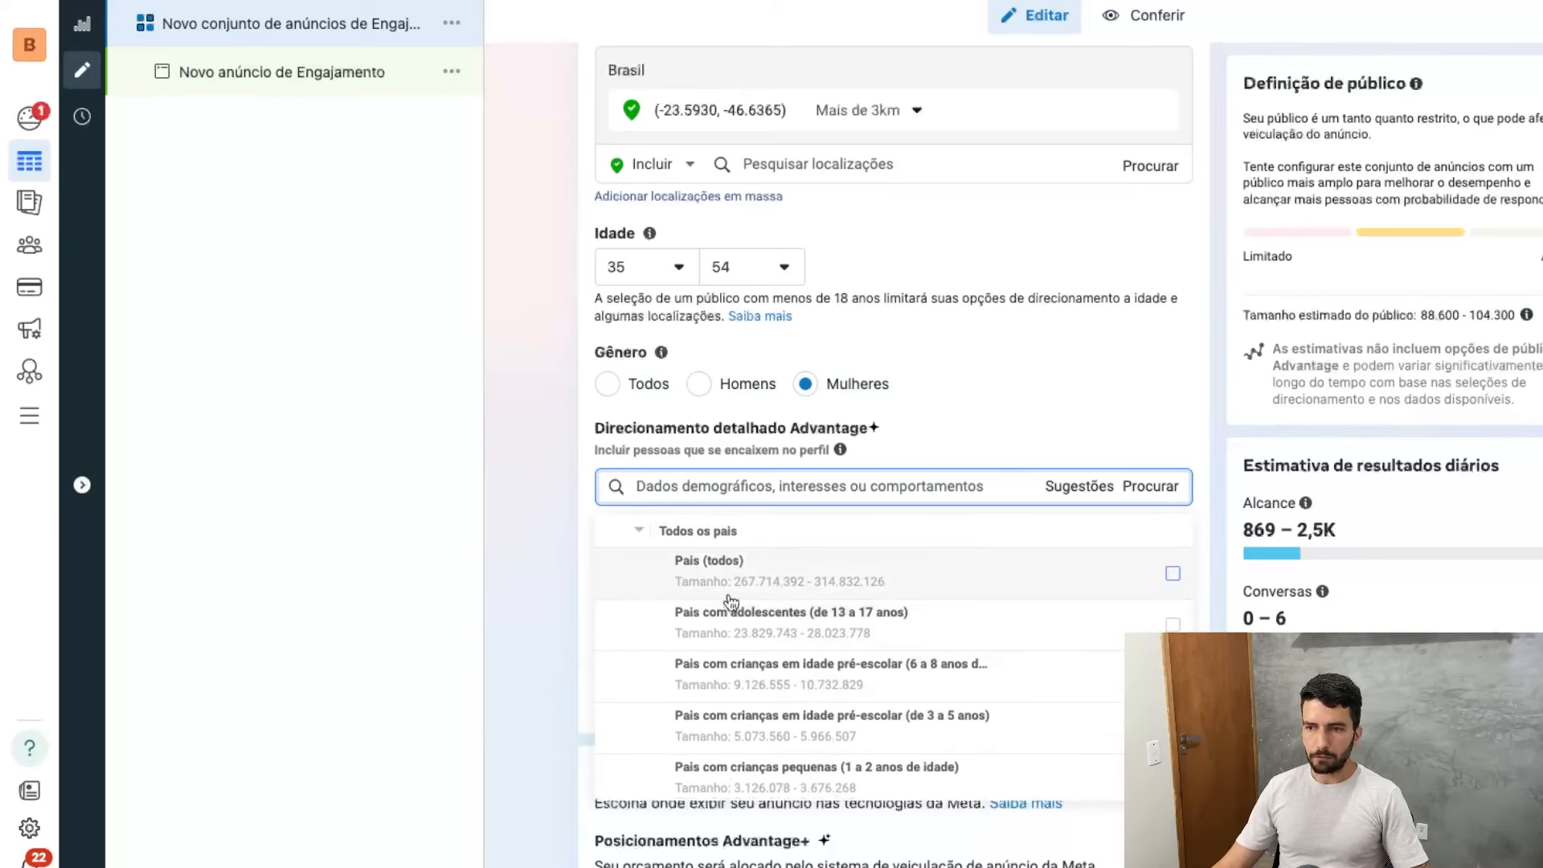
pyautogui.click(667, 484)
pyautogui.write('m')
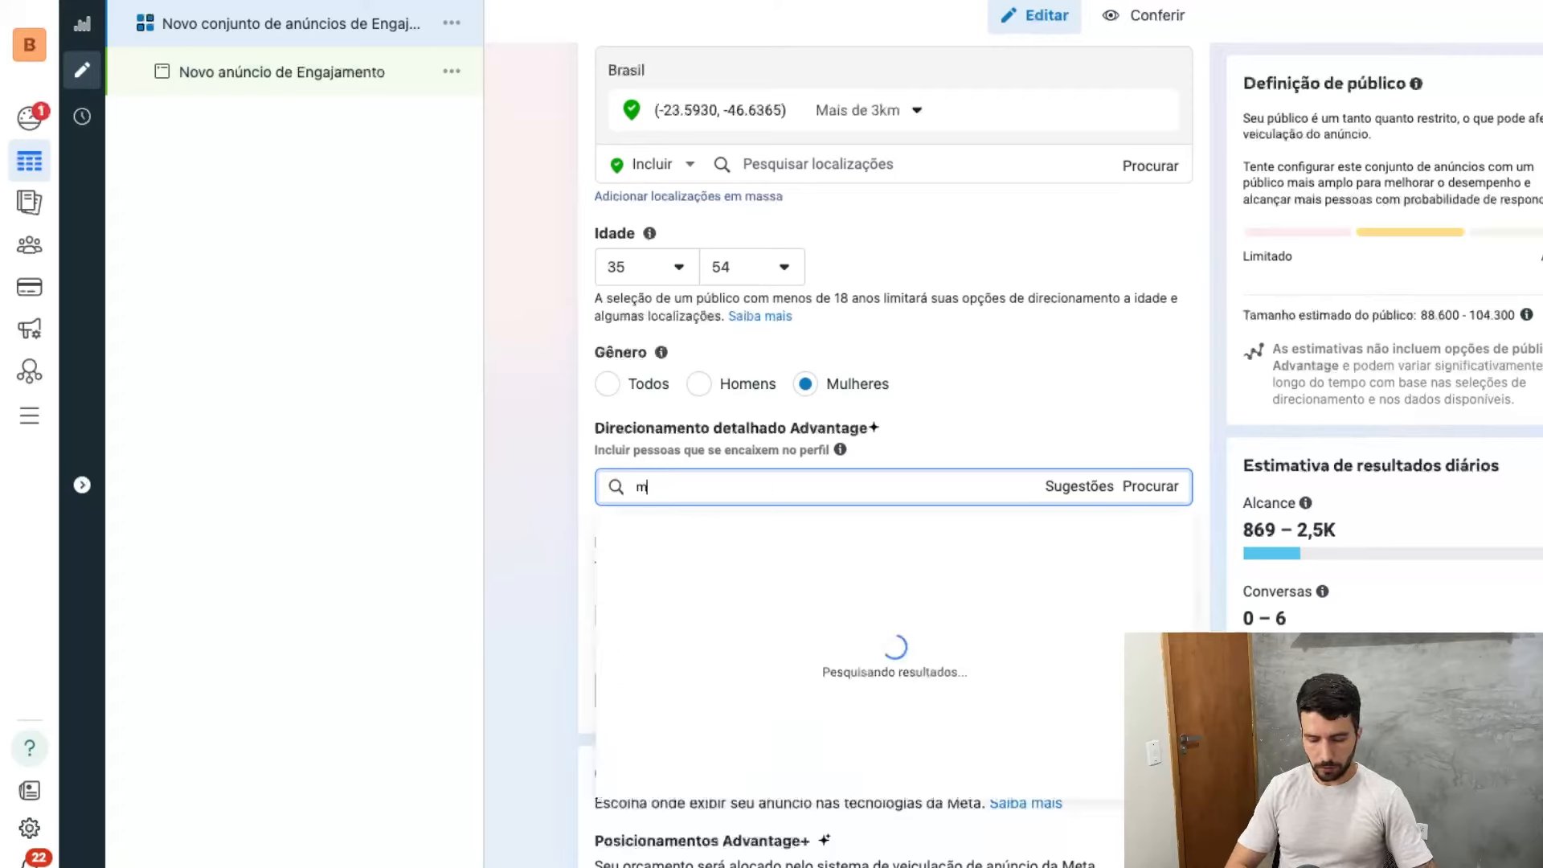
pyautogui.write('ã')
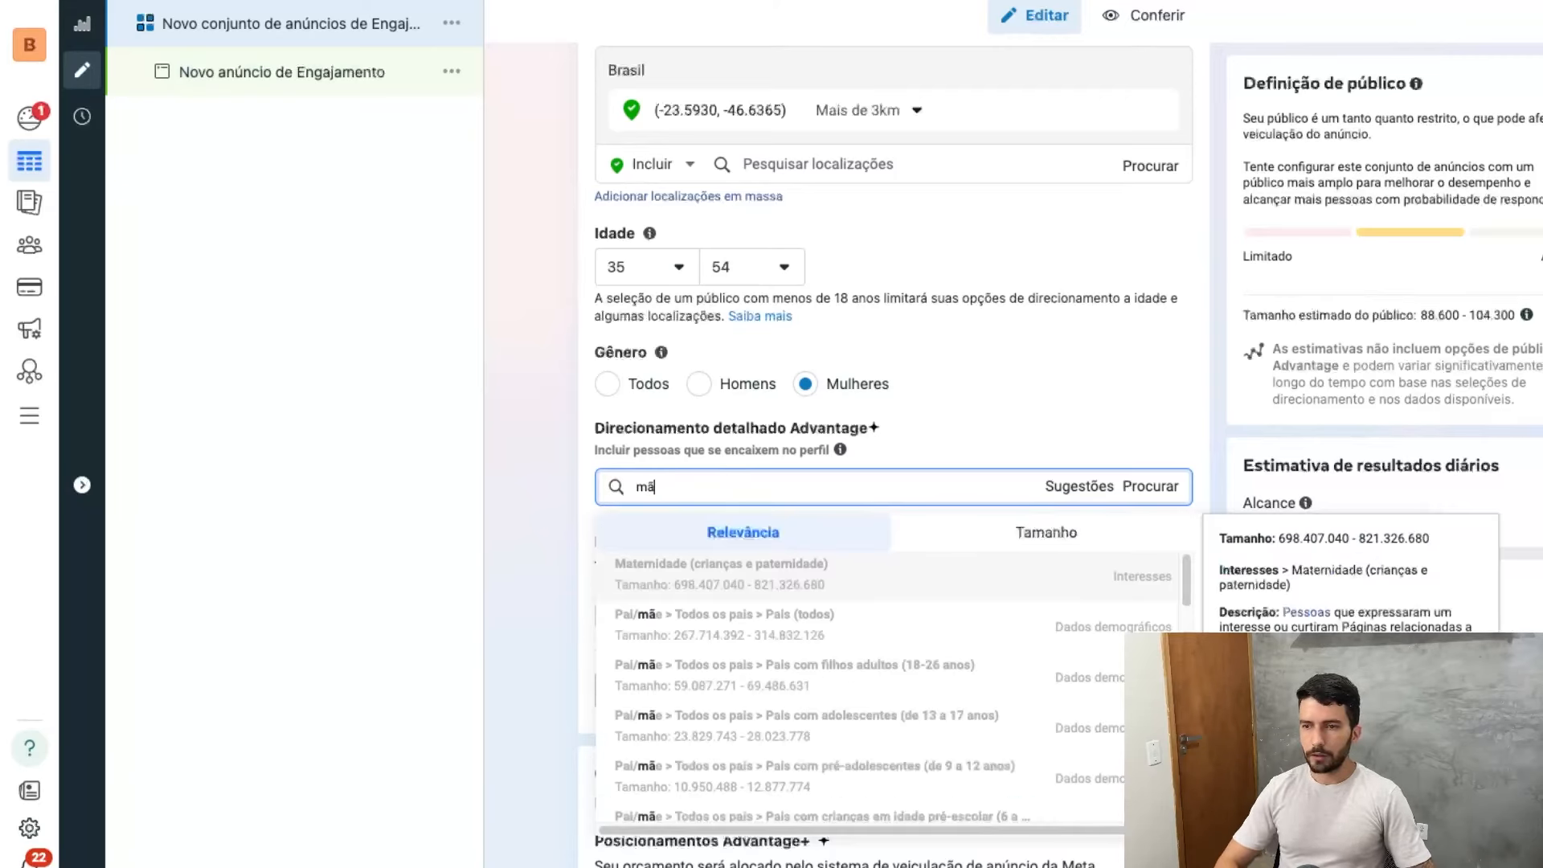
pyautogui.scroll(-3, 804, 643)
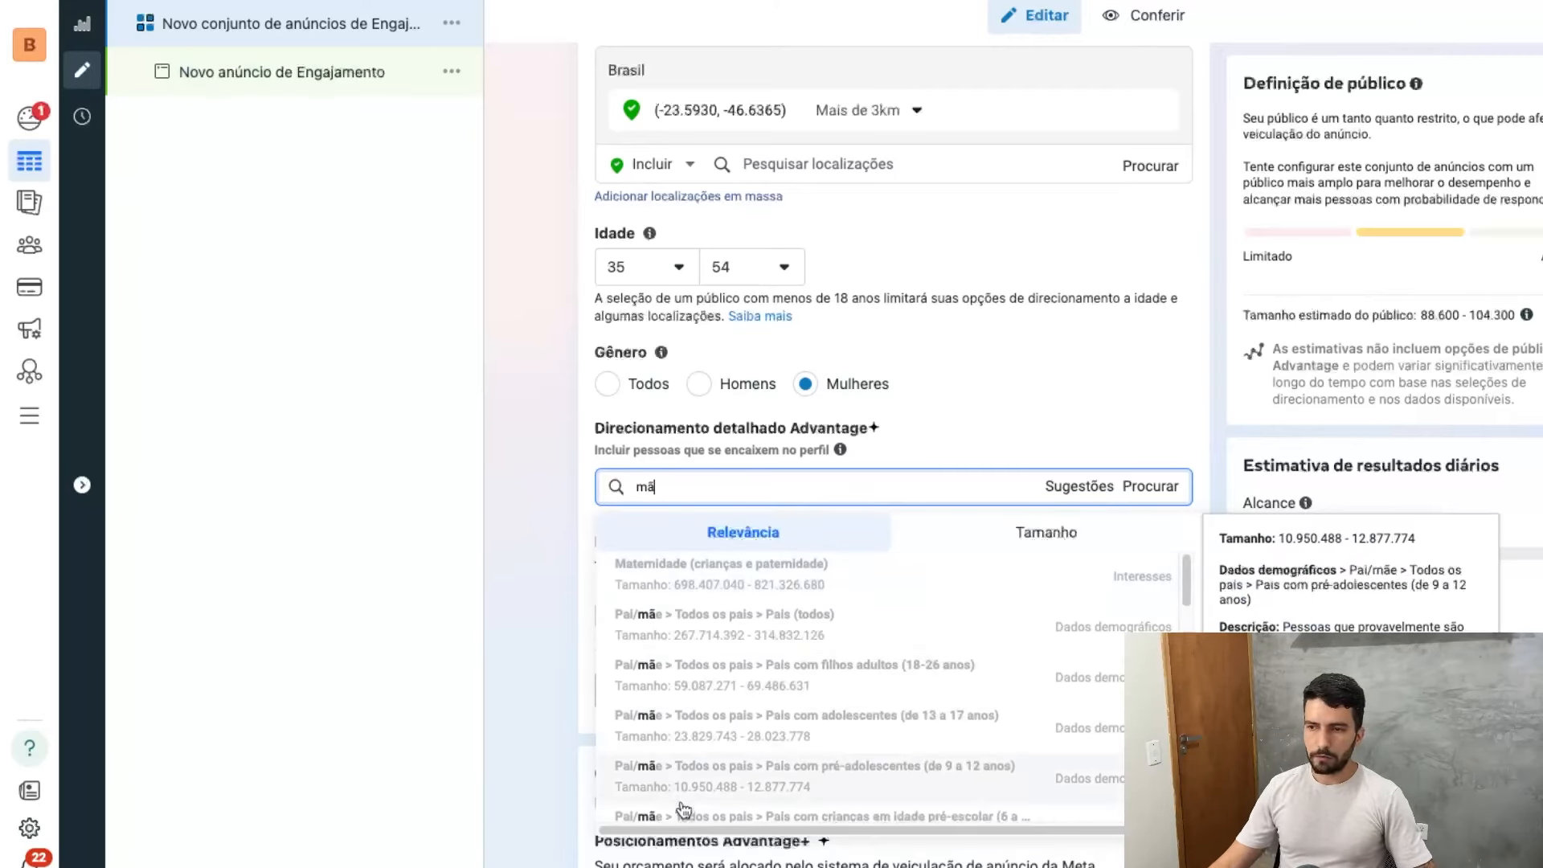
pyautogui.click(977, 426)
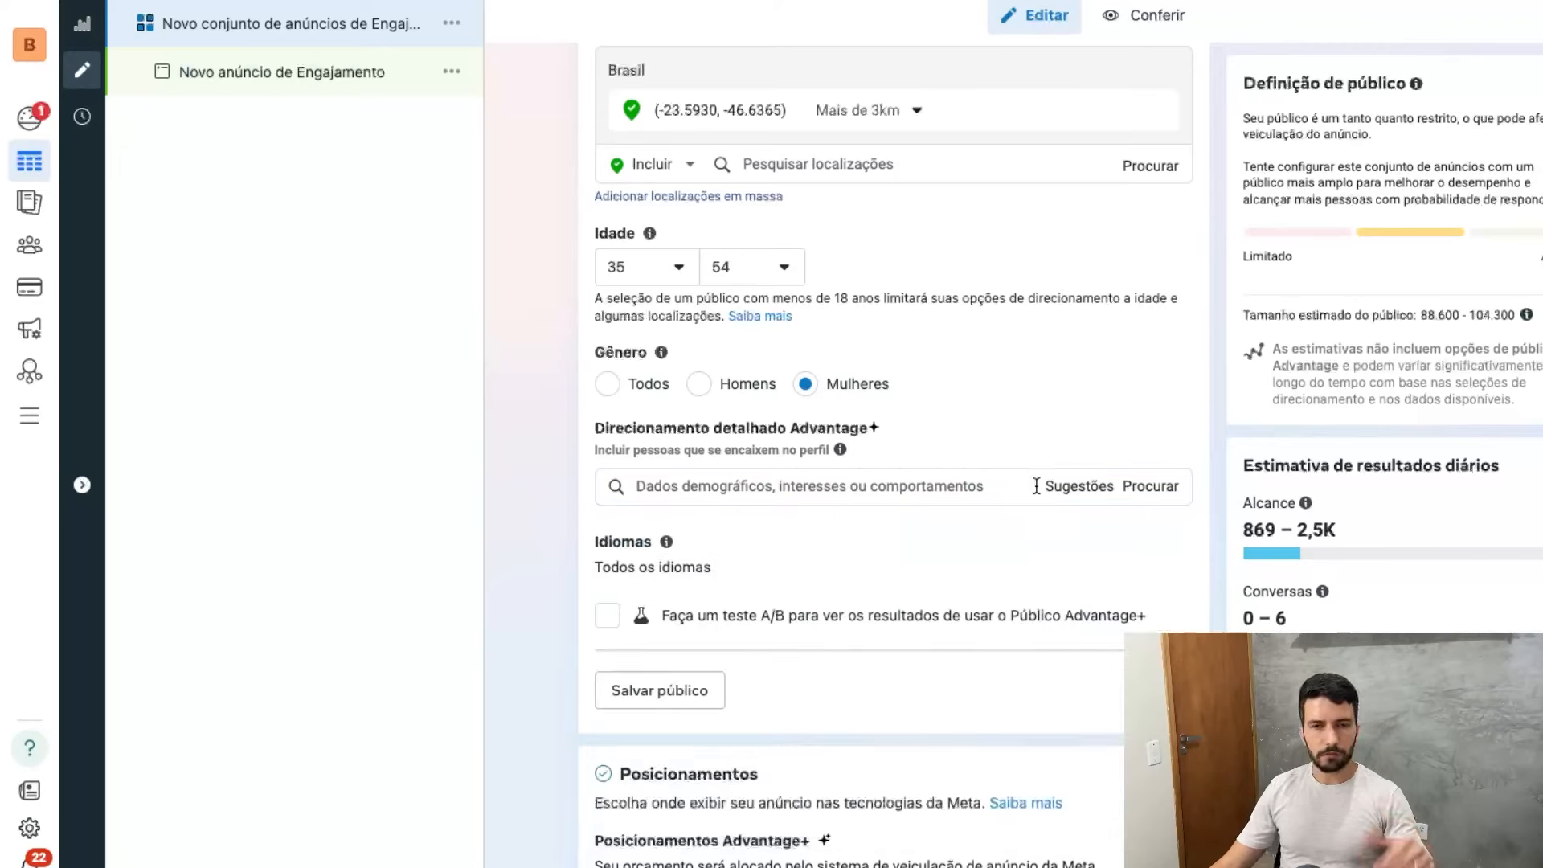
# - Add the demographic segment "Pais com adolescentes (de 13 a 17 anos)" to the detailed targeting
pyautogui.click(1118, 494)
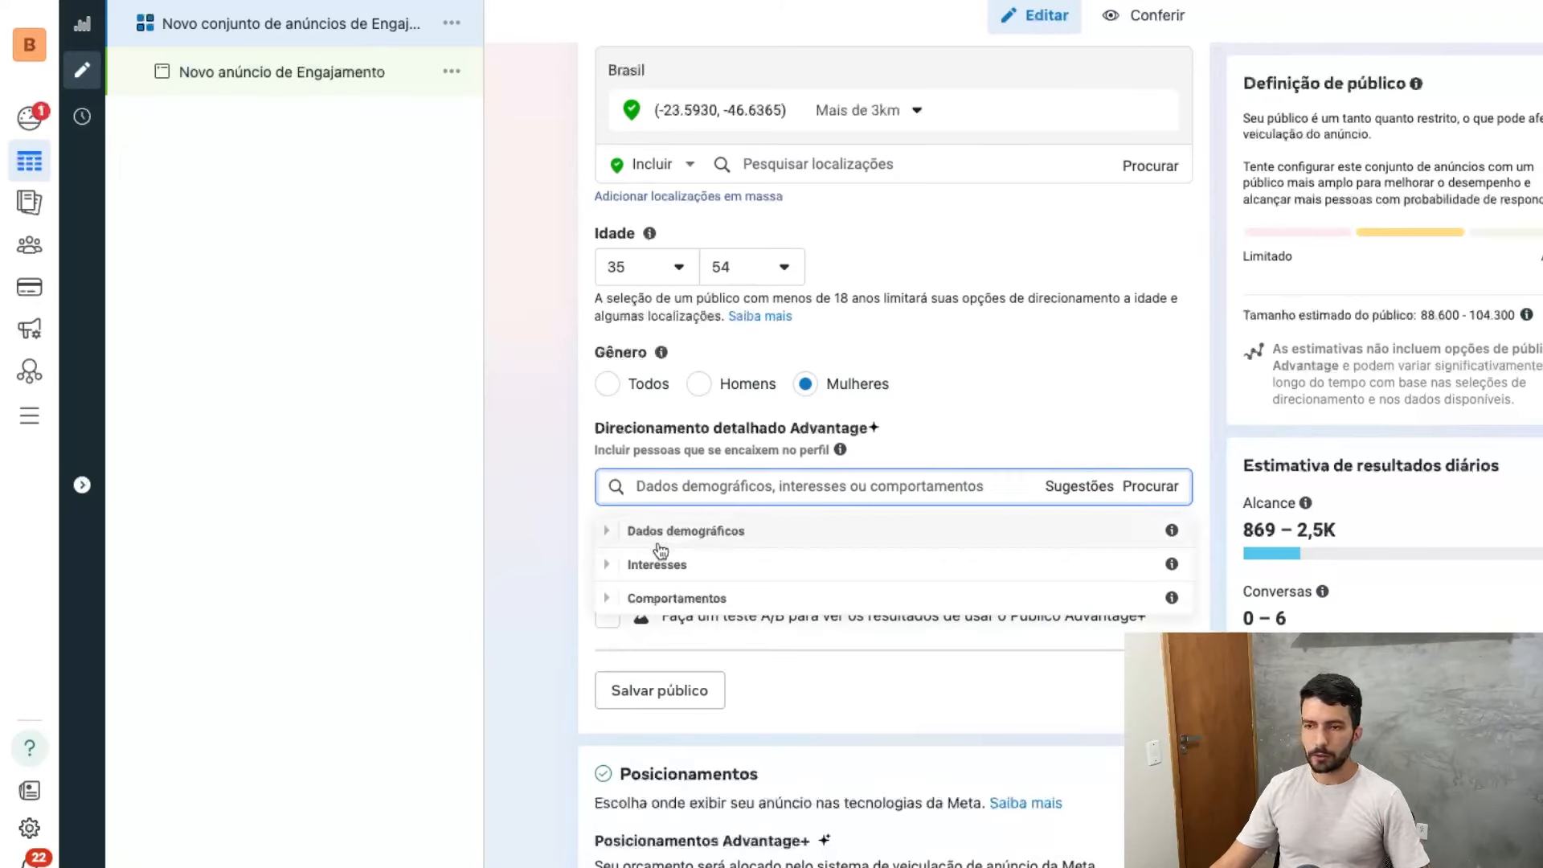
pyautogui.click(609, 534)
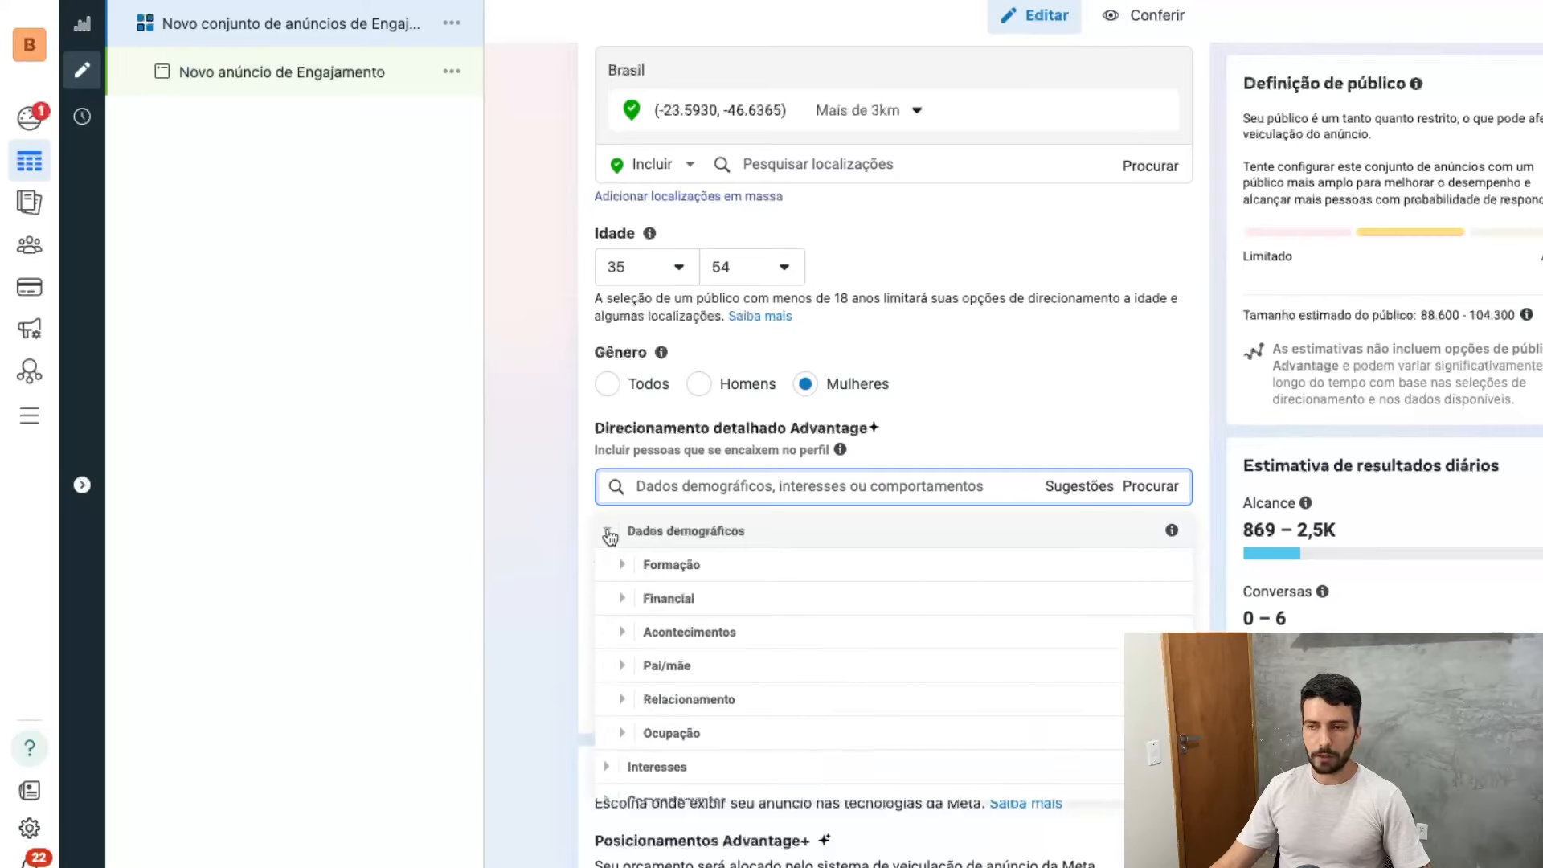
pyautogui.click(621, 667)
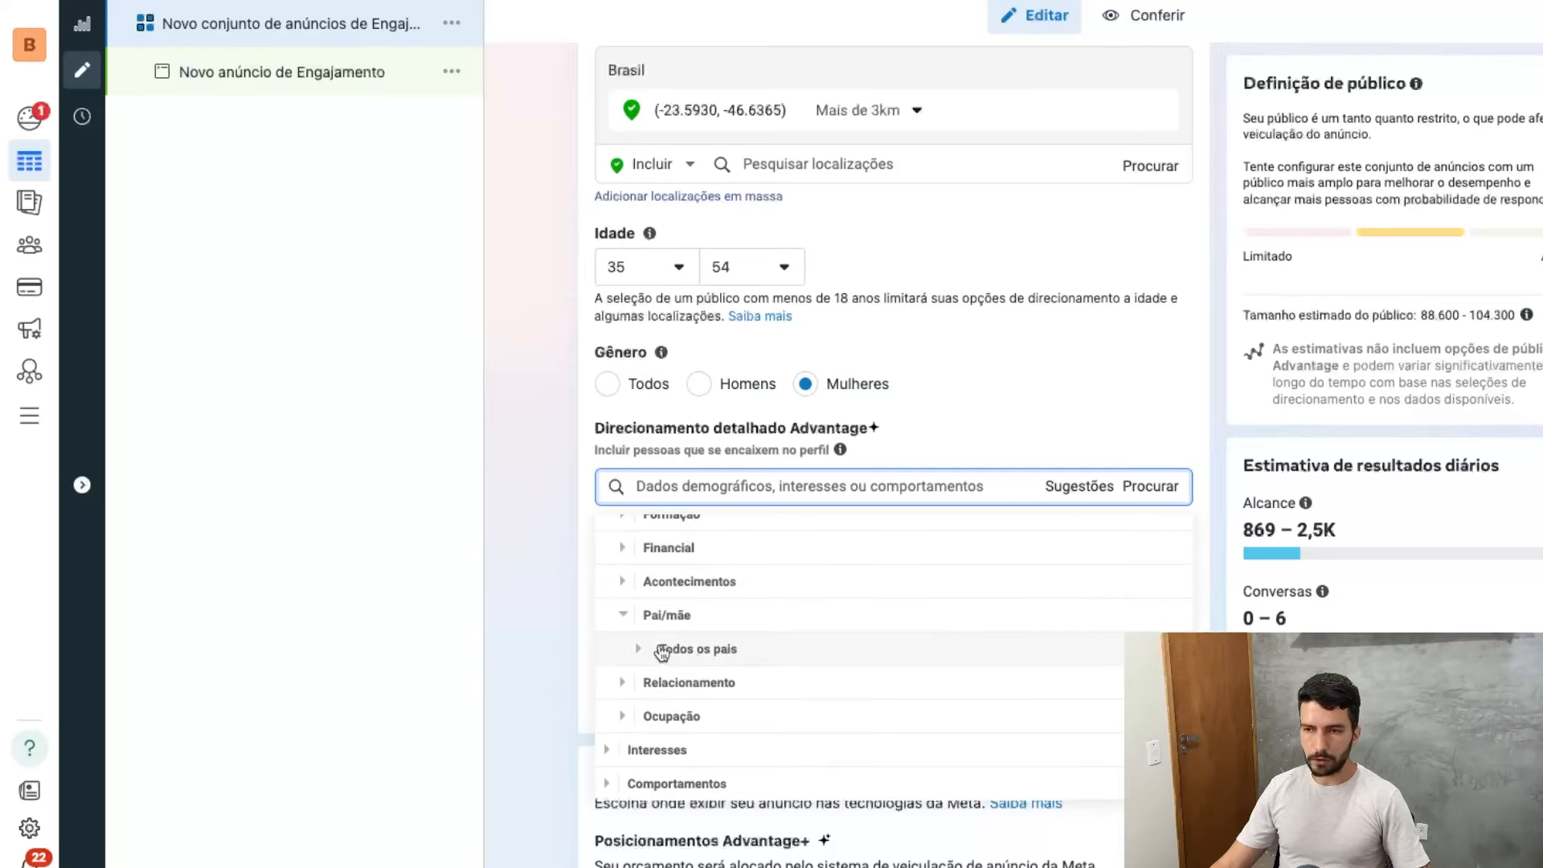
pyautogui.click(639, 649)
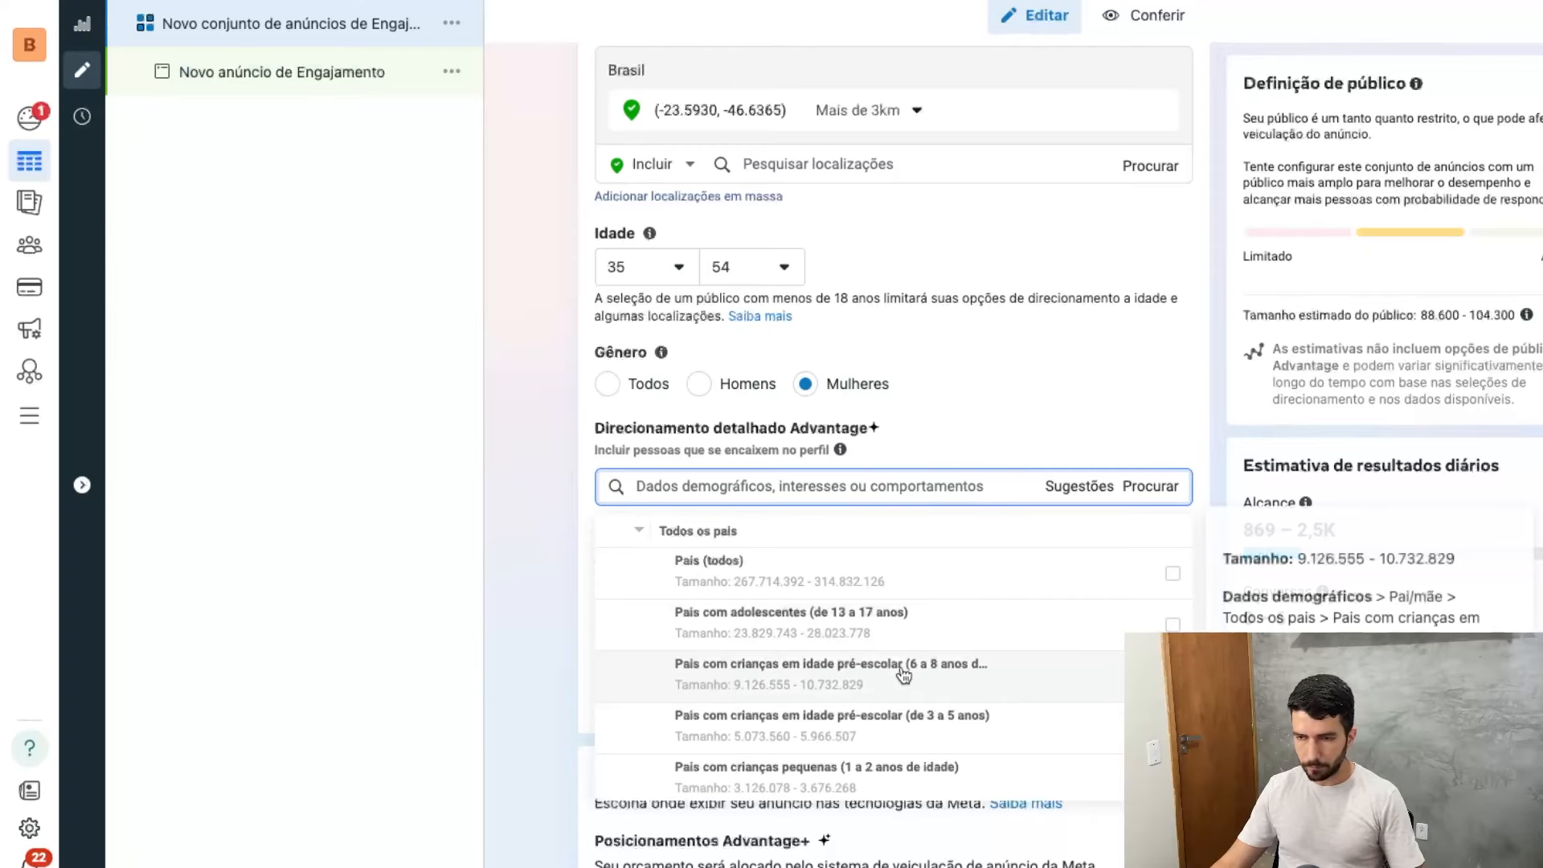
pyautogui.scroll(-1, 874, 619)
pyautogui.scroll(1, 876, 620)
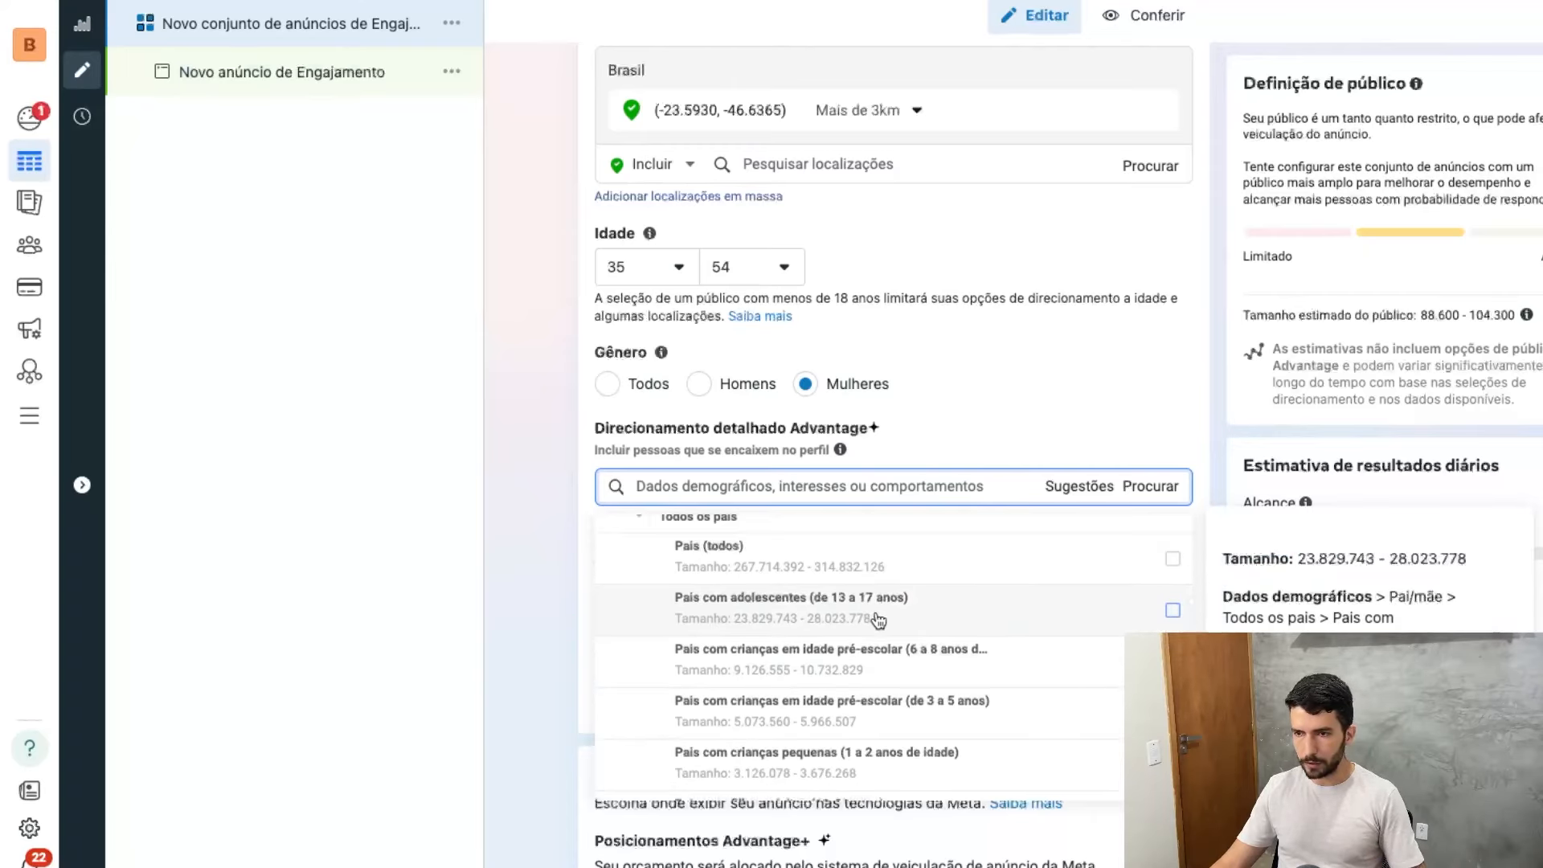
pyautogui.click(1173, 612)
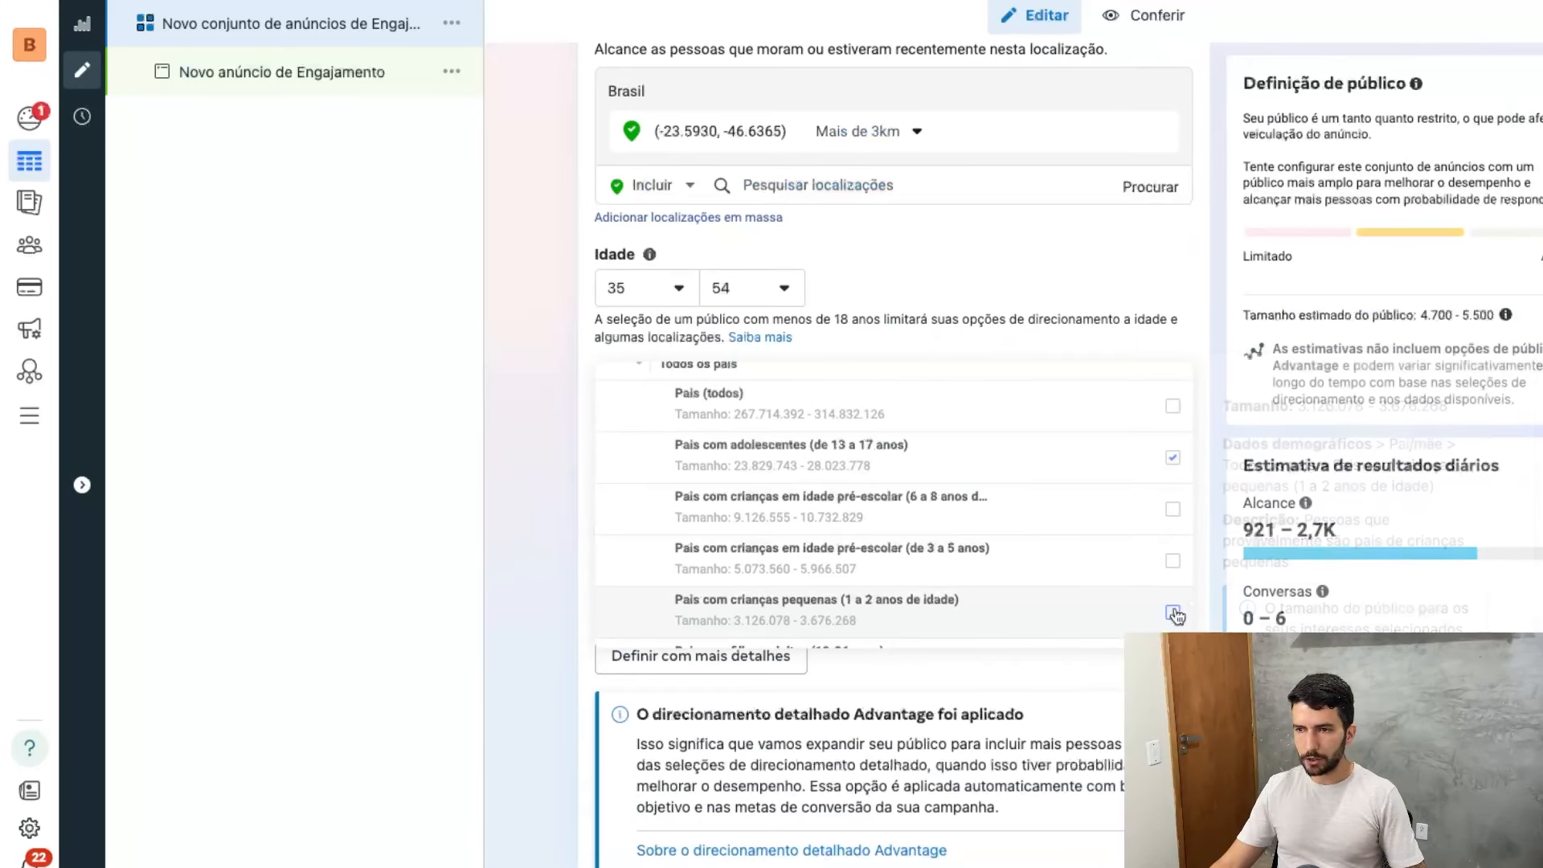
pyautogui.click(553, 369)
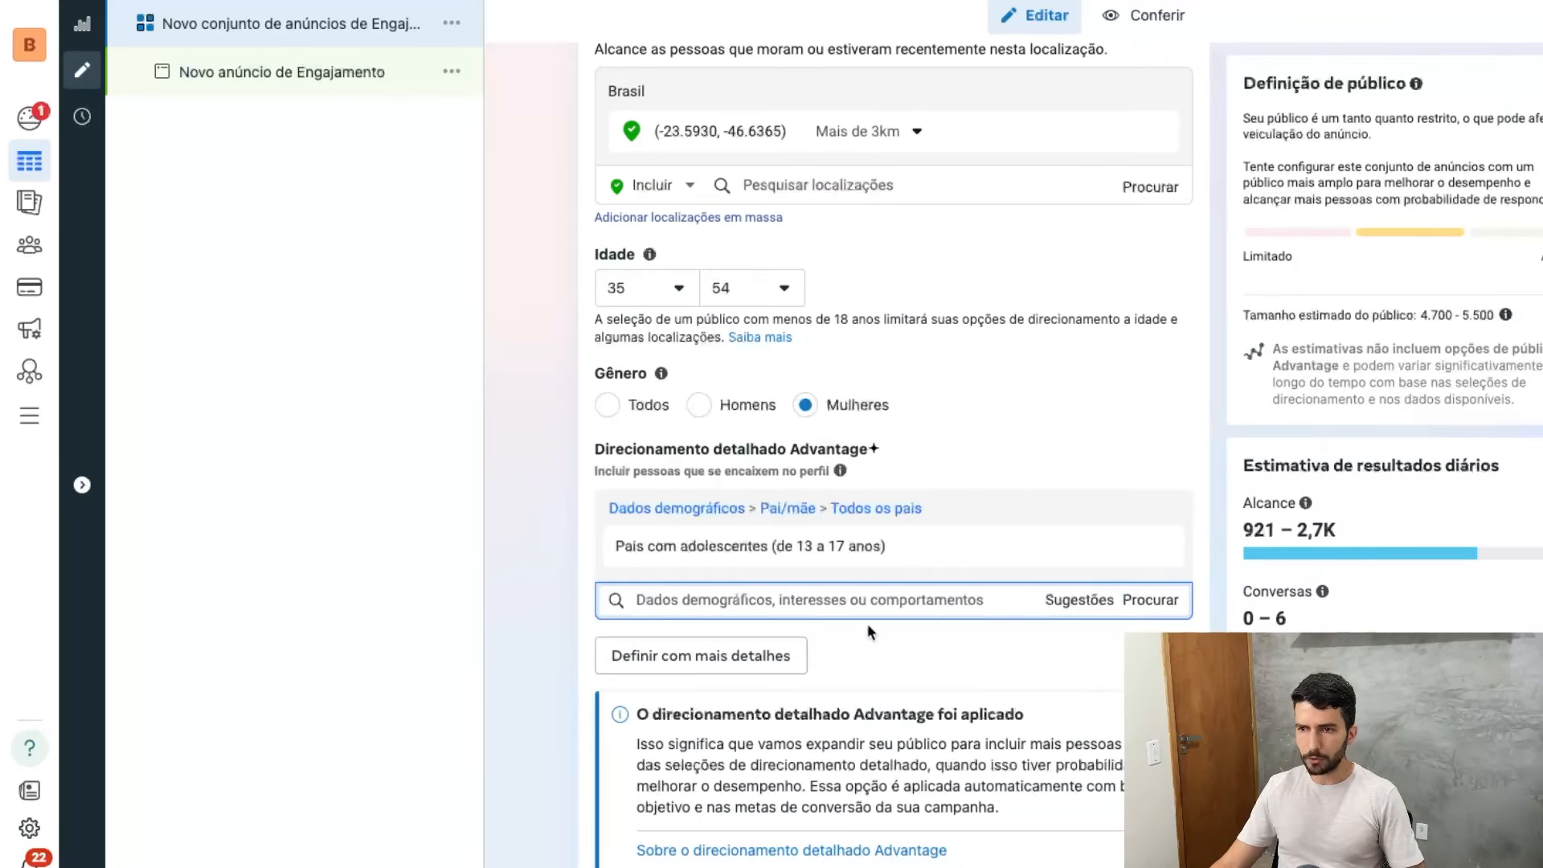
# - Add the suggested segments for parents of pre-adolescents (9 a 12 anos) and of children aged 6 a 8 anos
pyautogui.click(1058, 603)
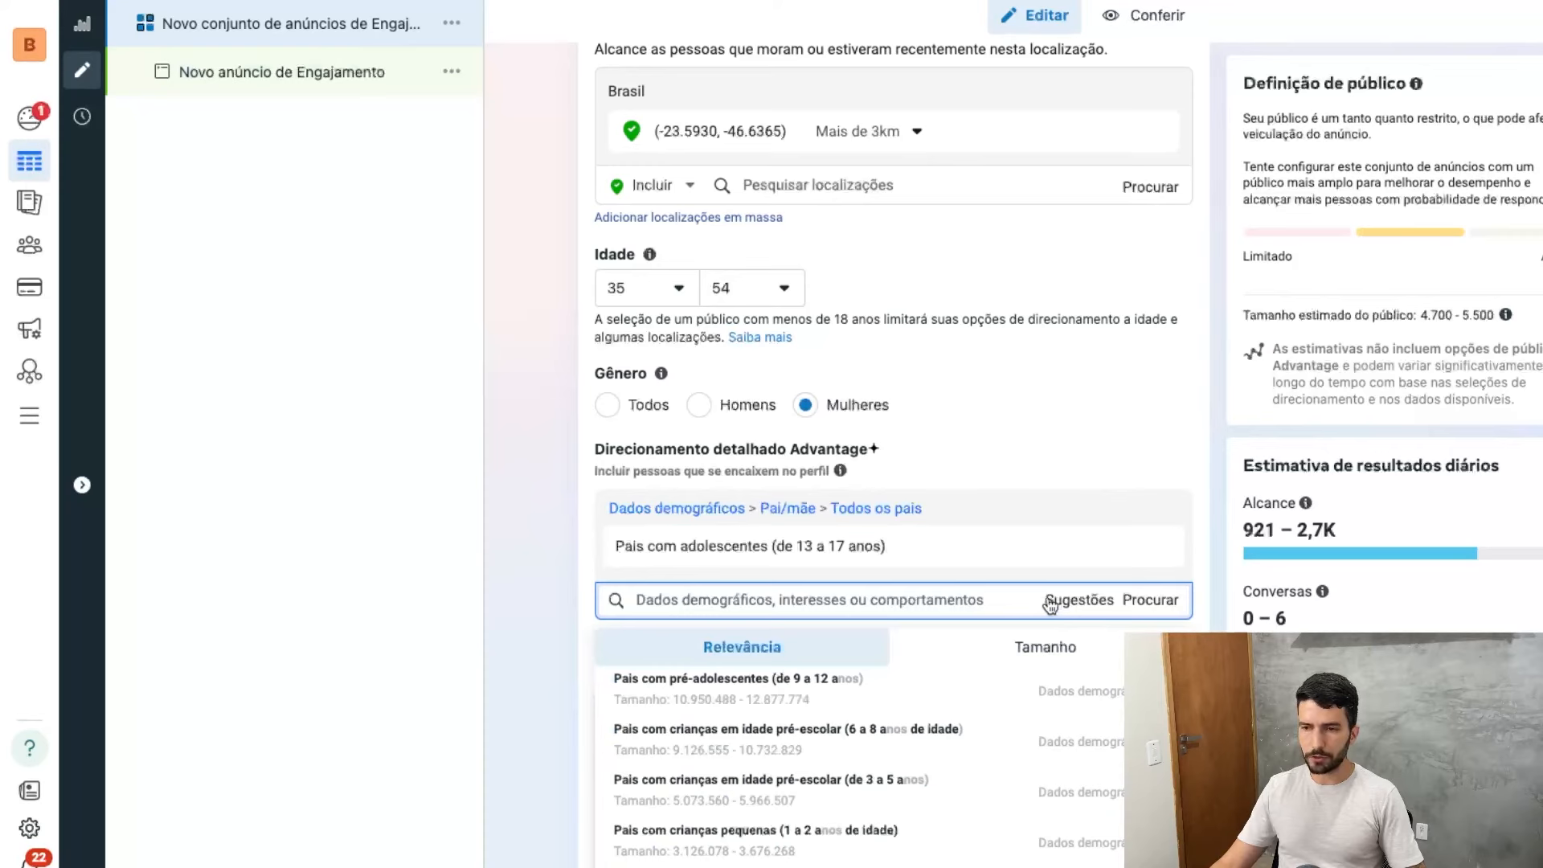
pyautogui.click(796, 701)
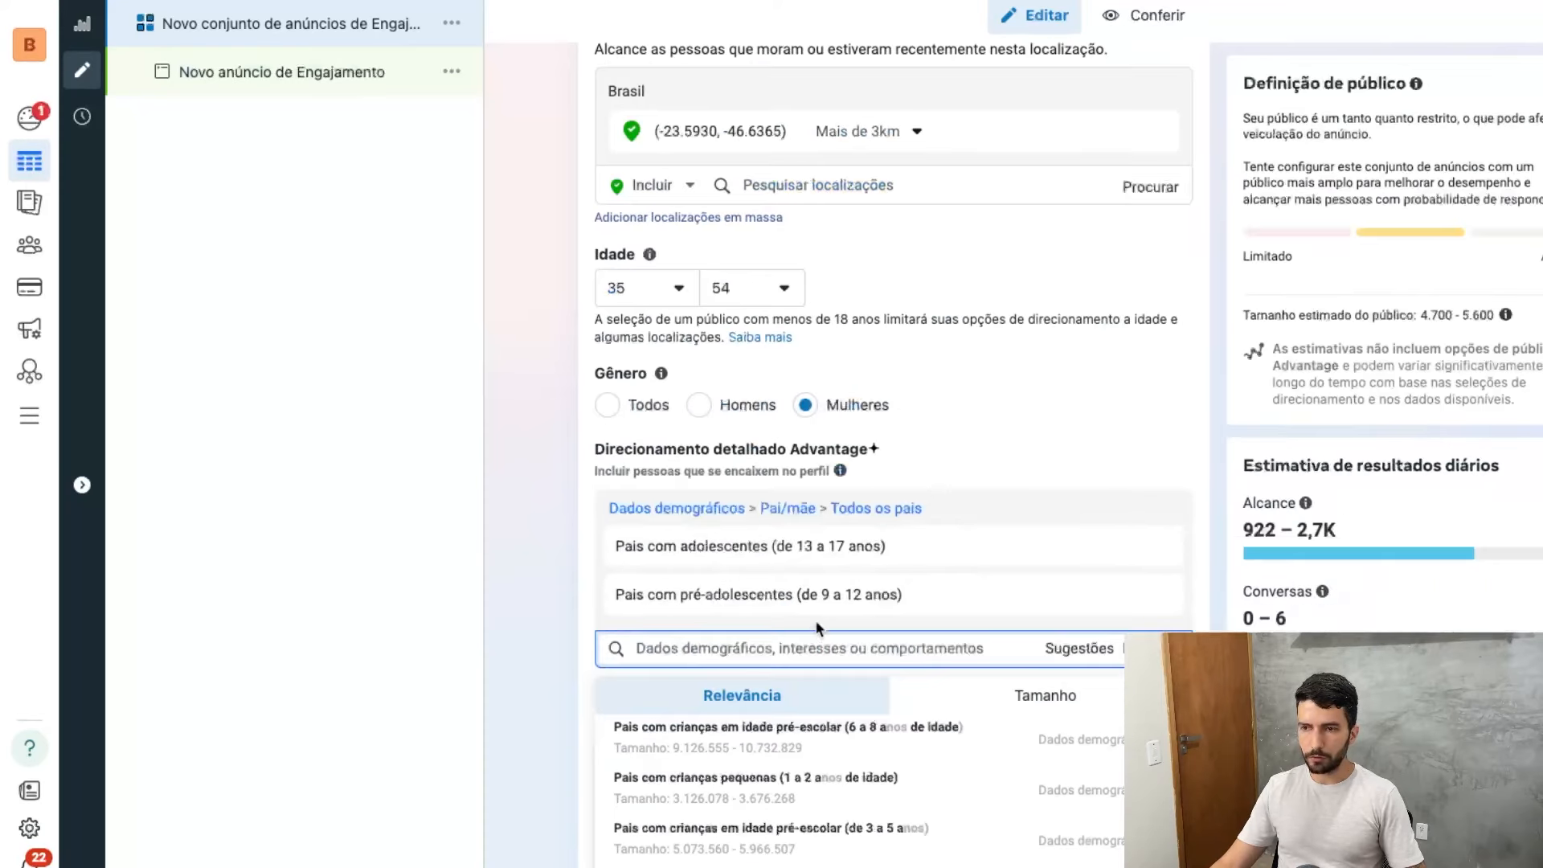
pyautogui.click(1081, 654)
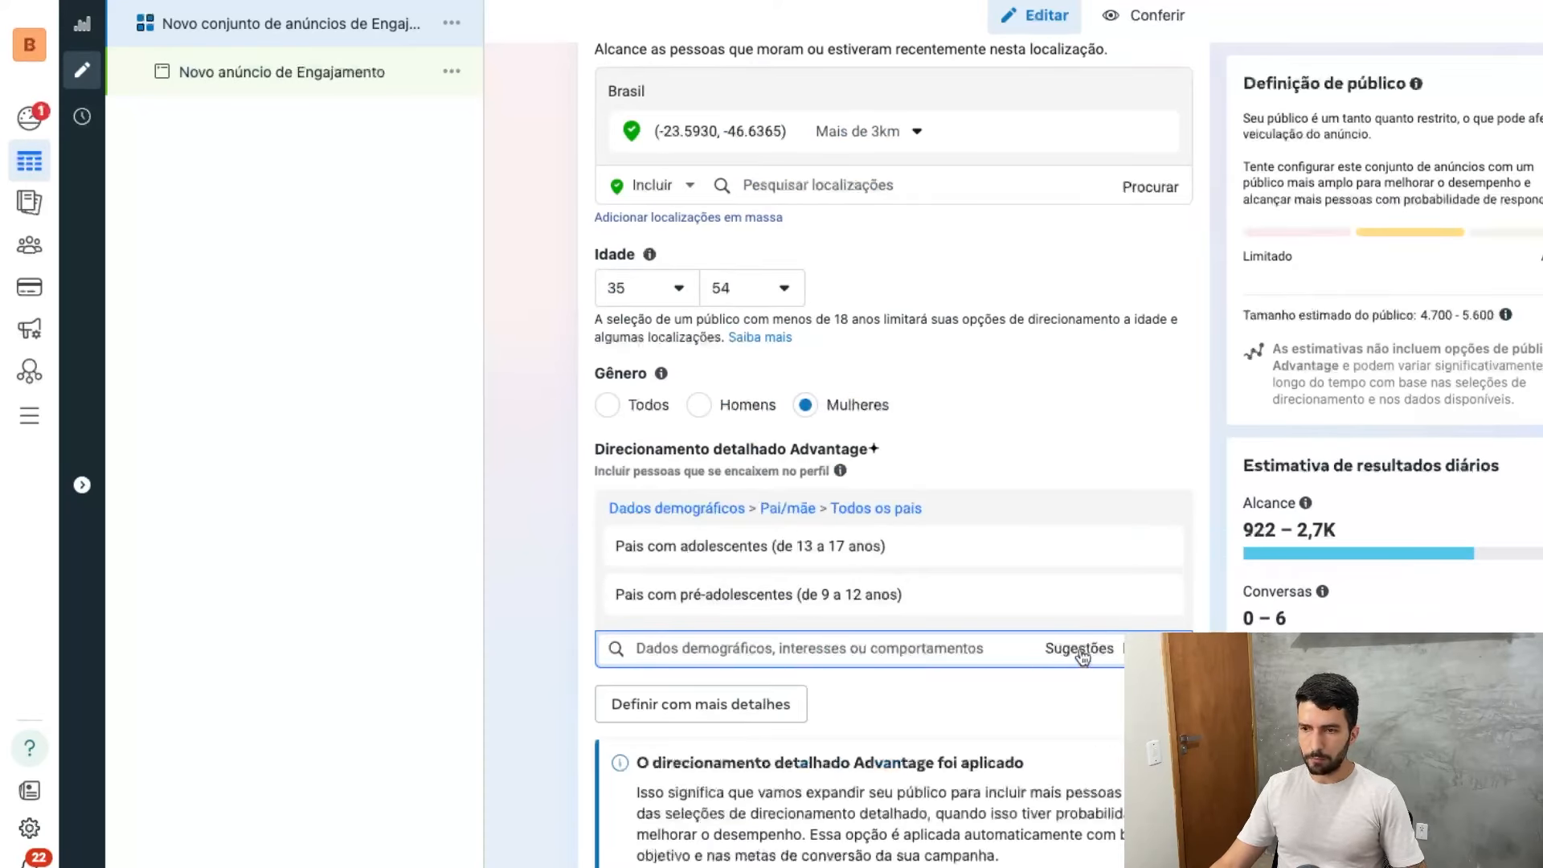
pyautogui.click(1081, 654)
pyautogui.click(919, 745)
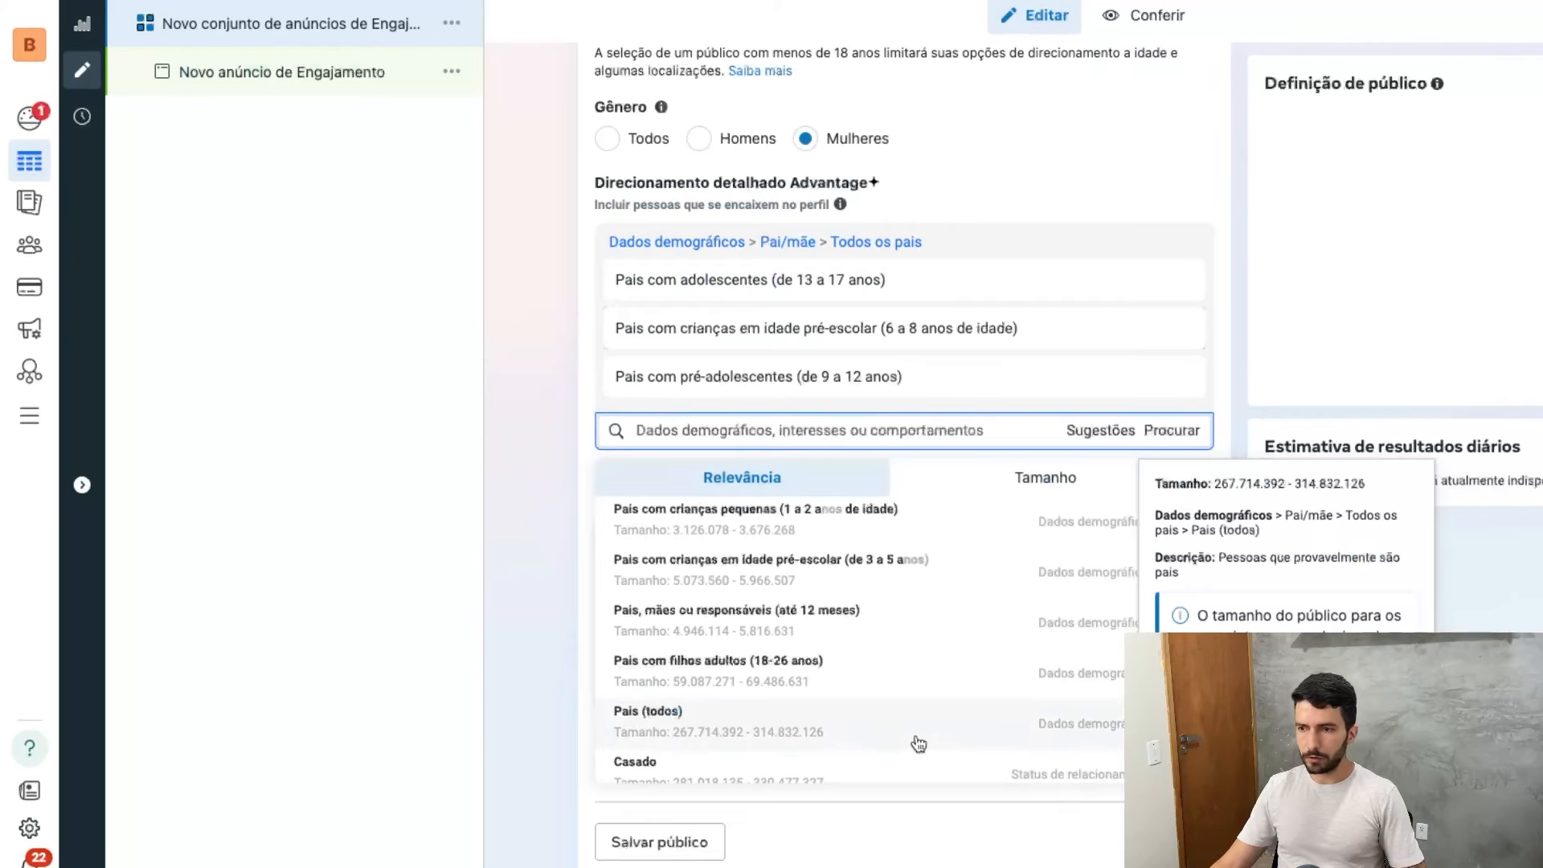
# - Add the suggested segments for parents of children aged 3 a 5 anos, 1 a 2 anos and até 12 meses
pyautogui.click(1086, 690)
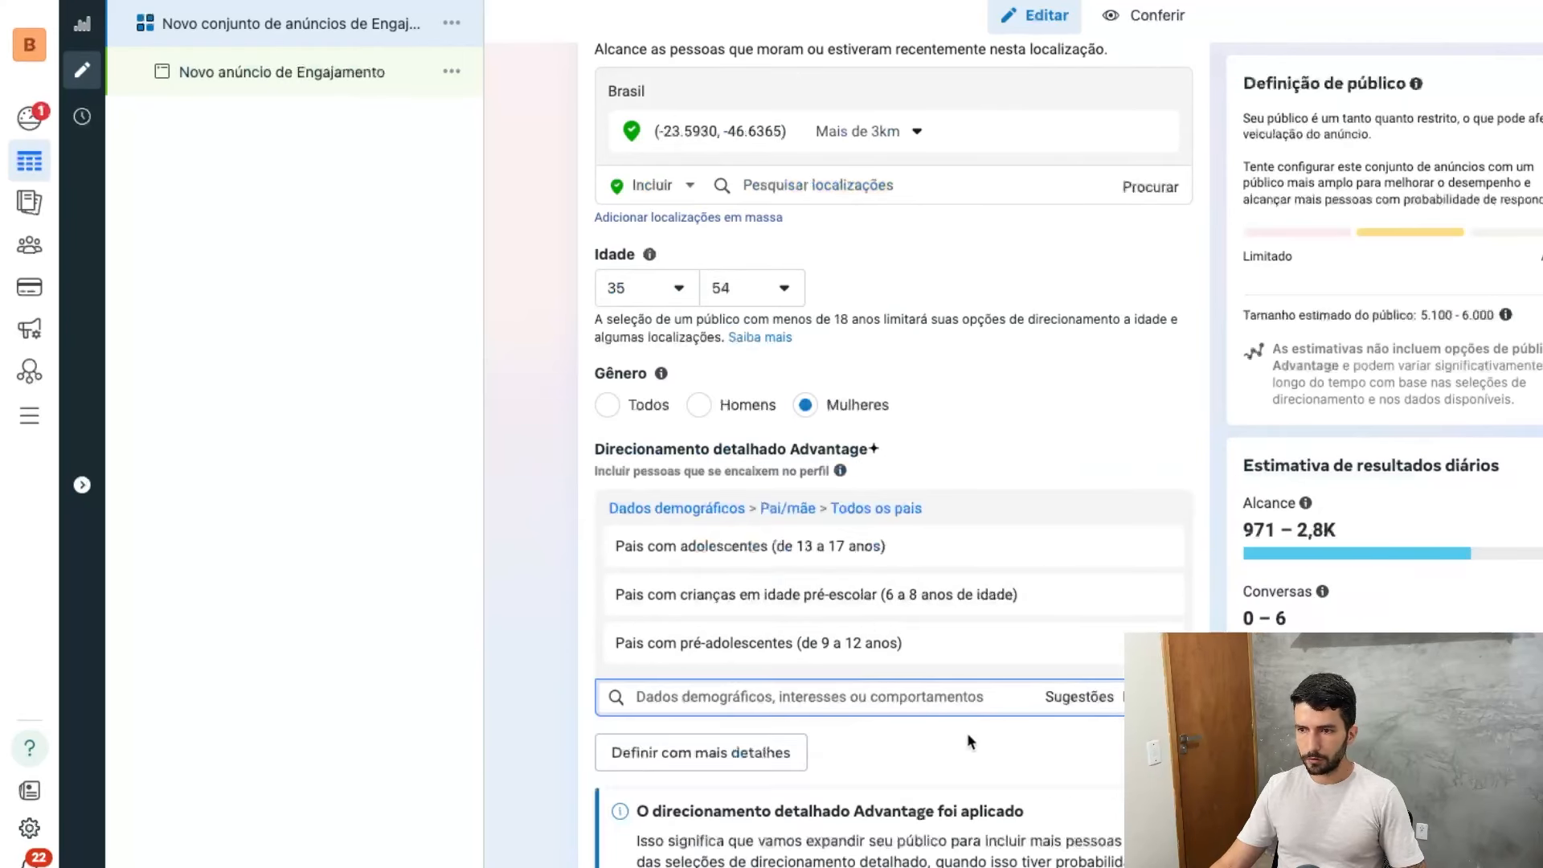
pyautogui.click(1084, 701)
pyautogui.click(903, 804)
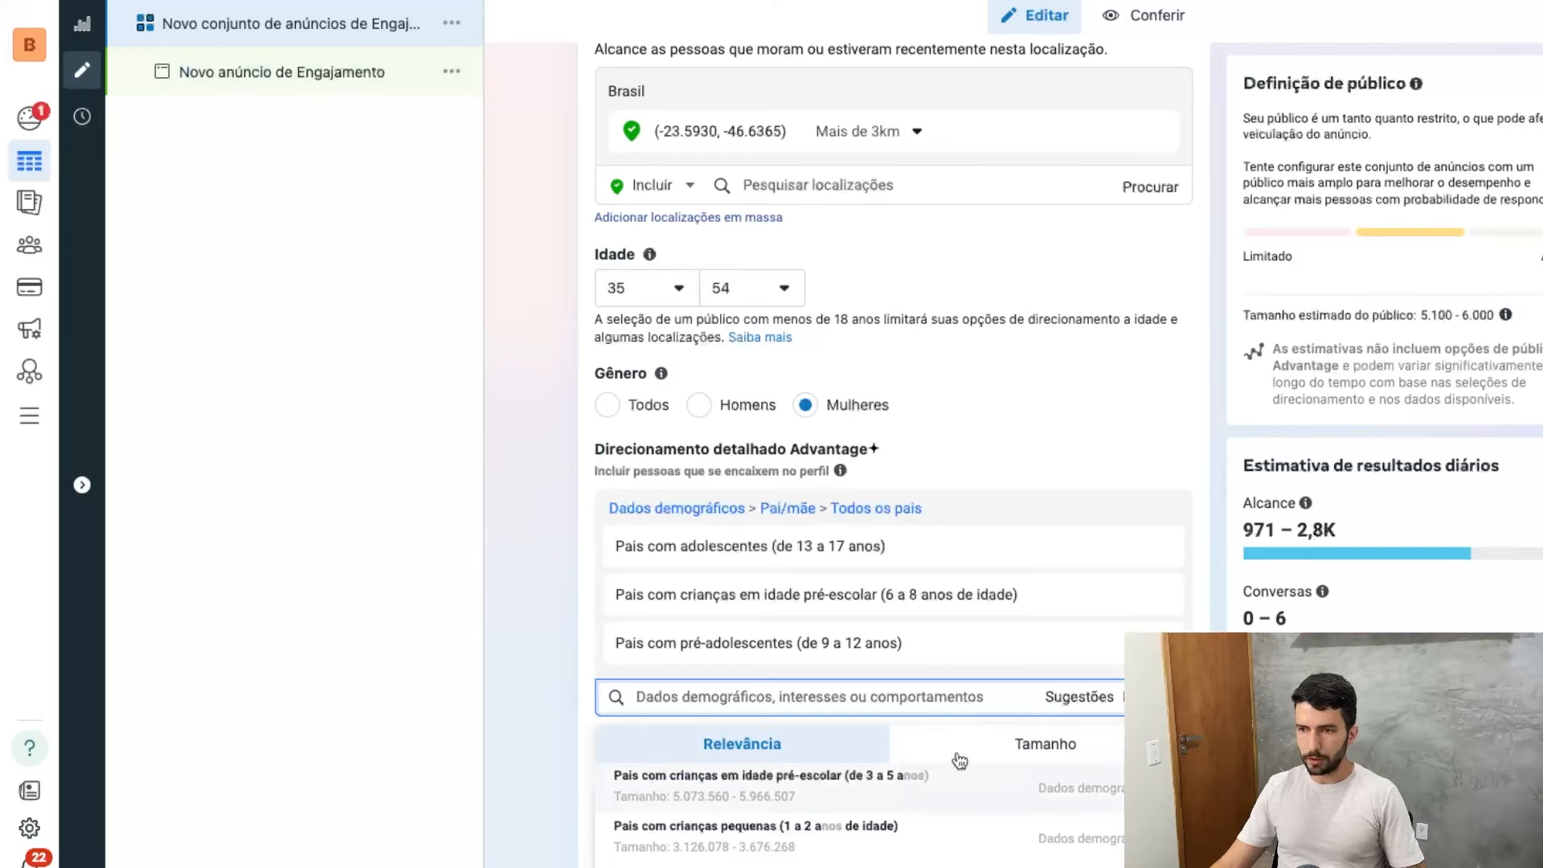
pyautogui.click(858, 829)
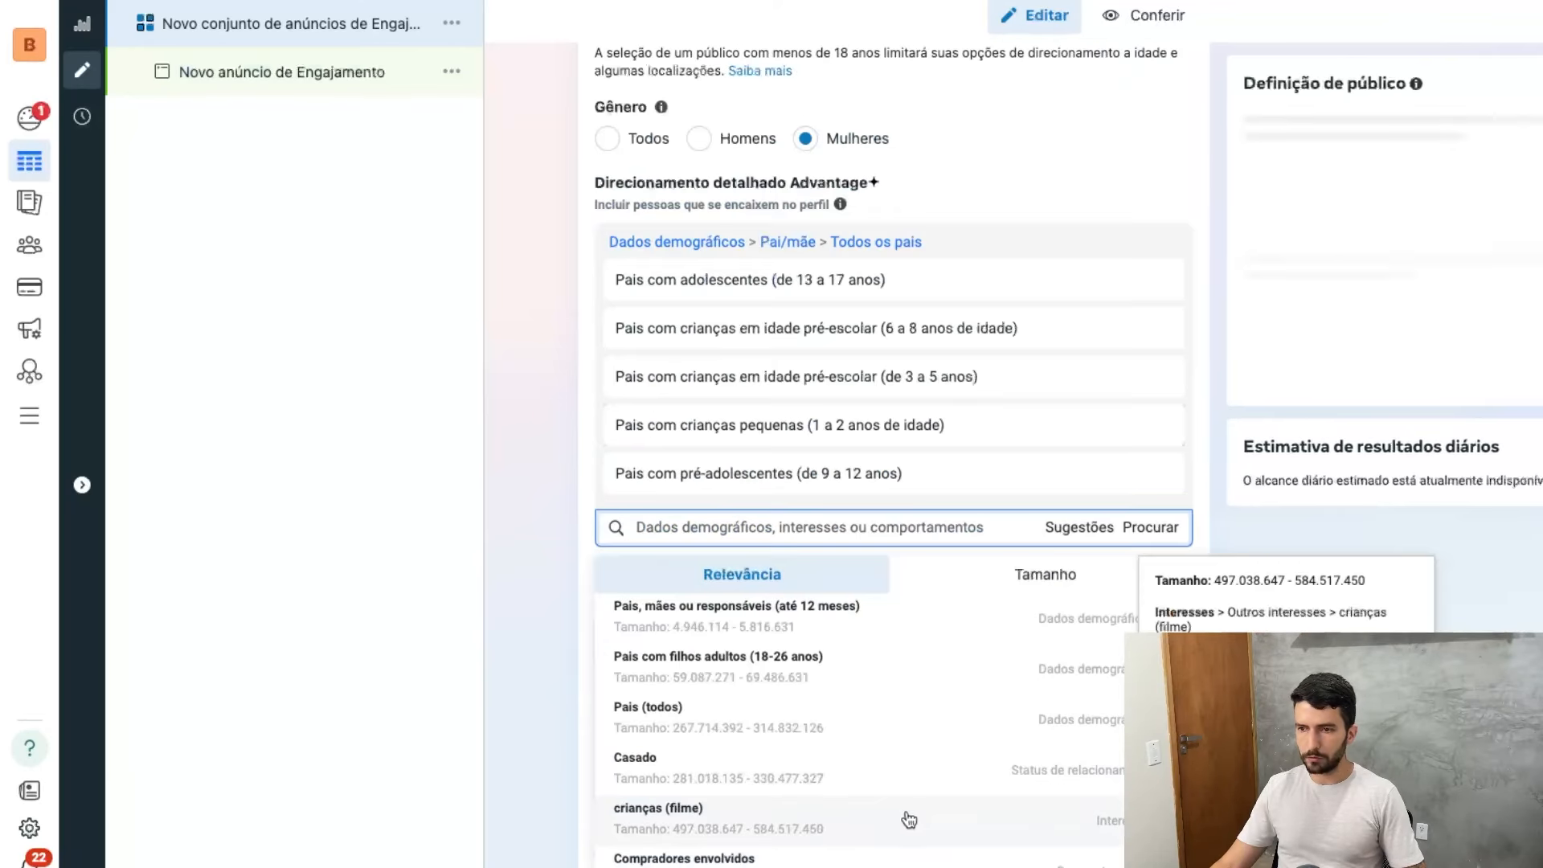
pyautogui.click(876, 852)
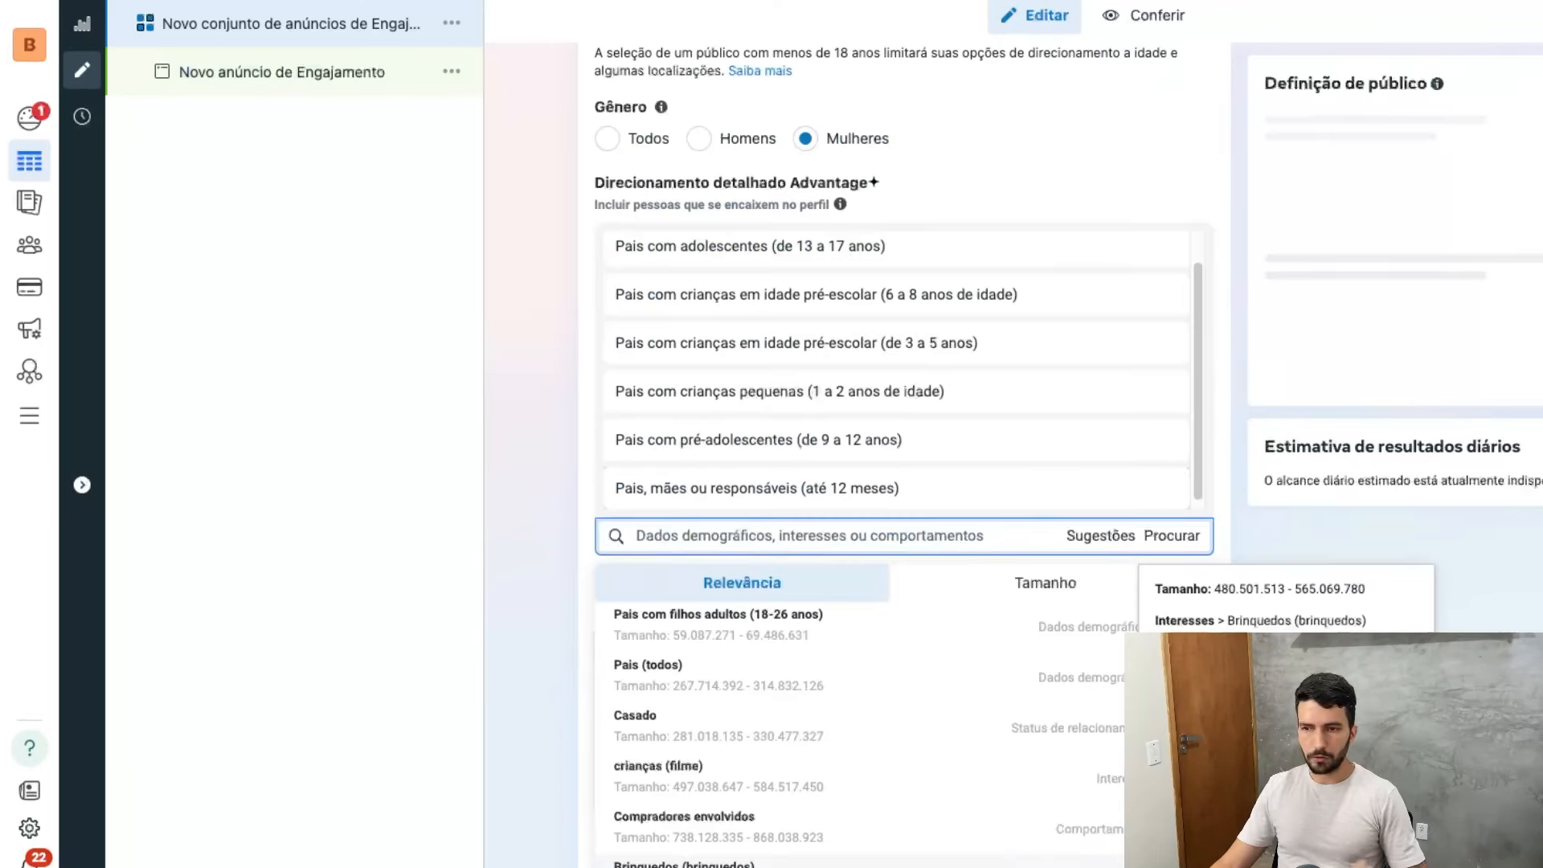
pyautogui.scroll(3, 523, 678)
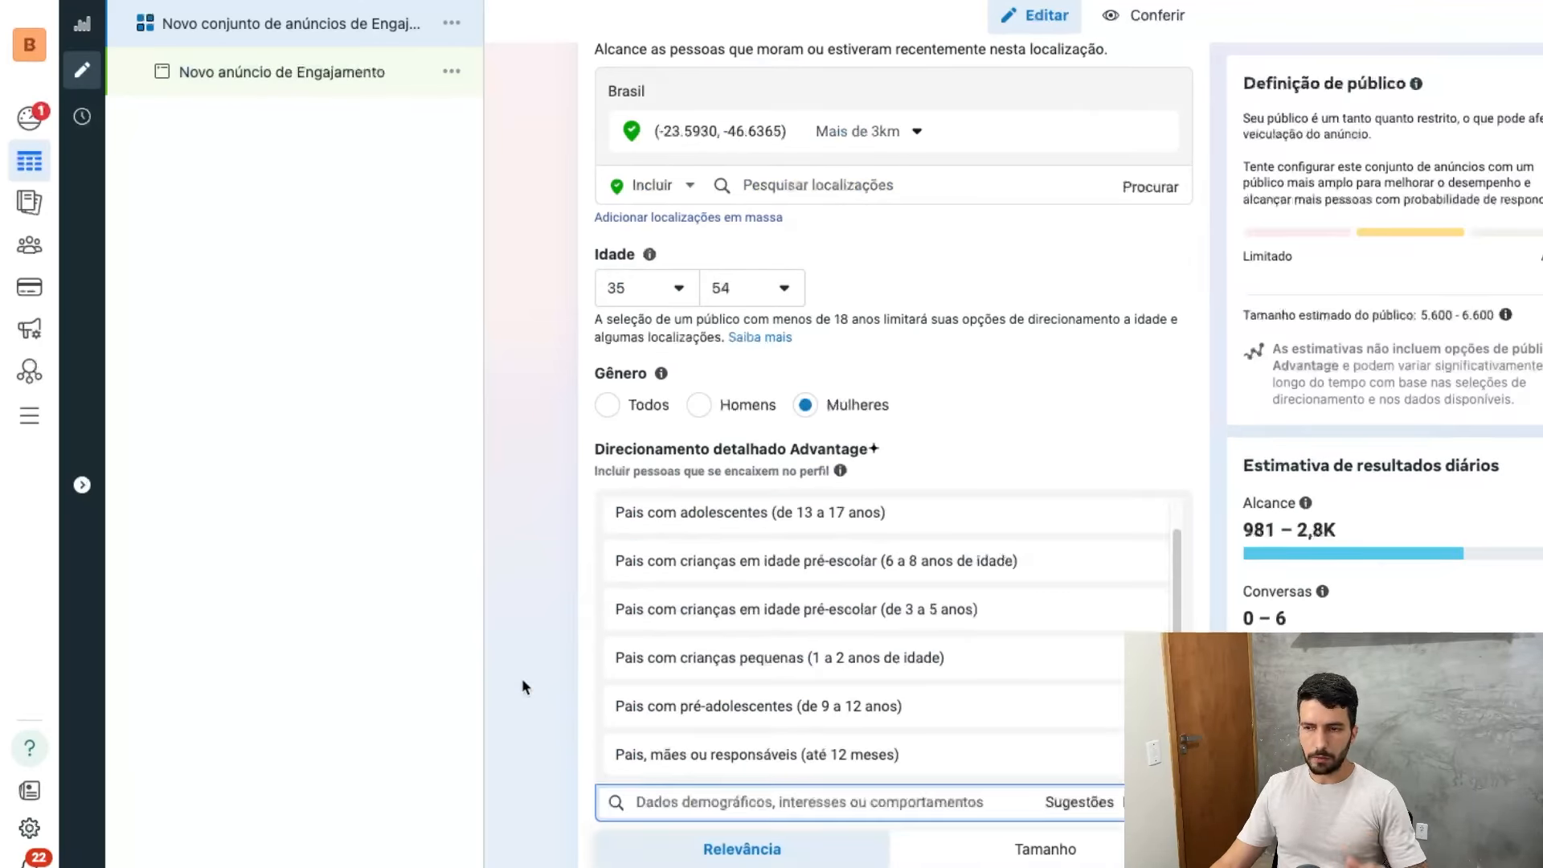
pyautogui.click(522, 679)
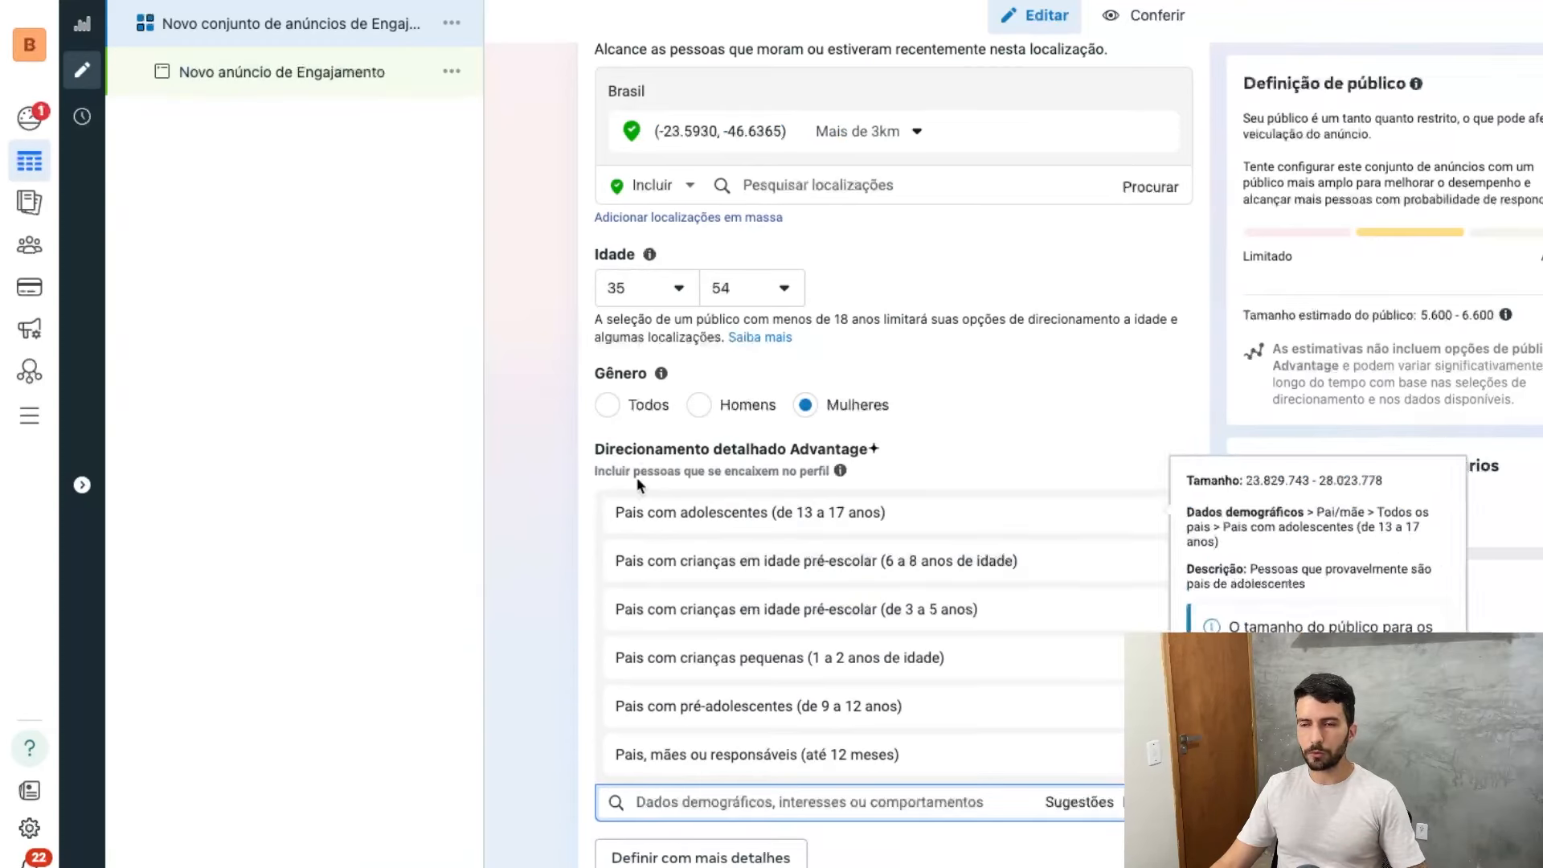
pyautogui.scroll(1, 577, 257)
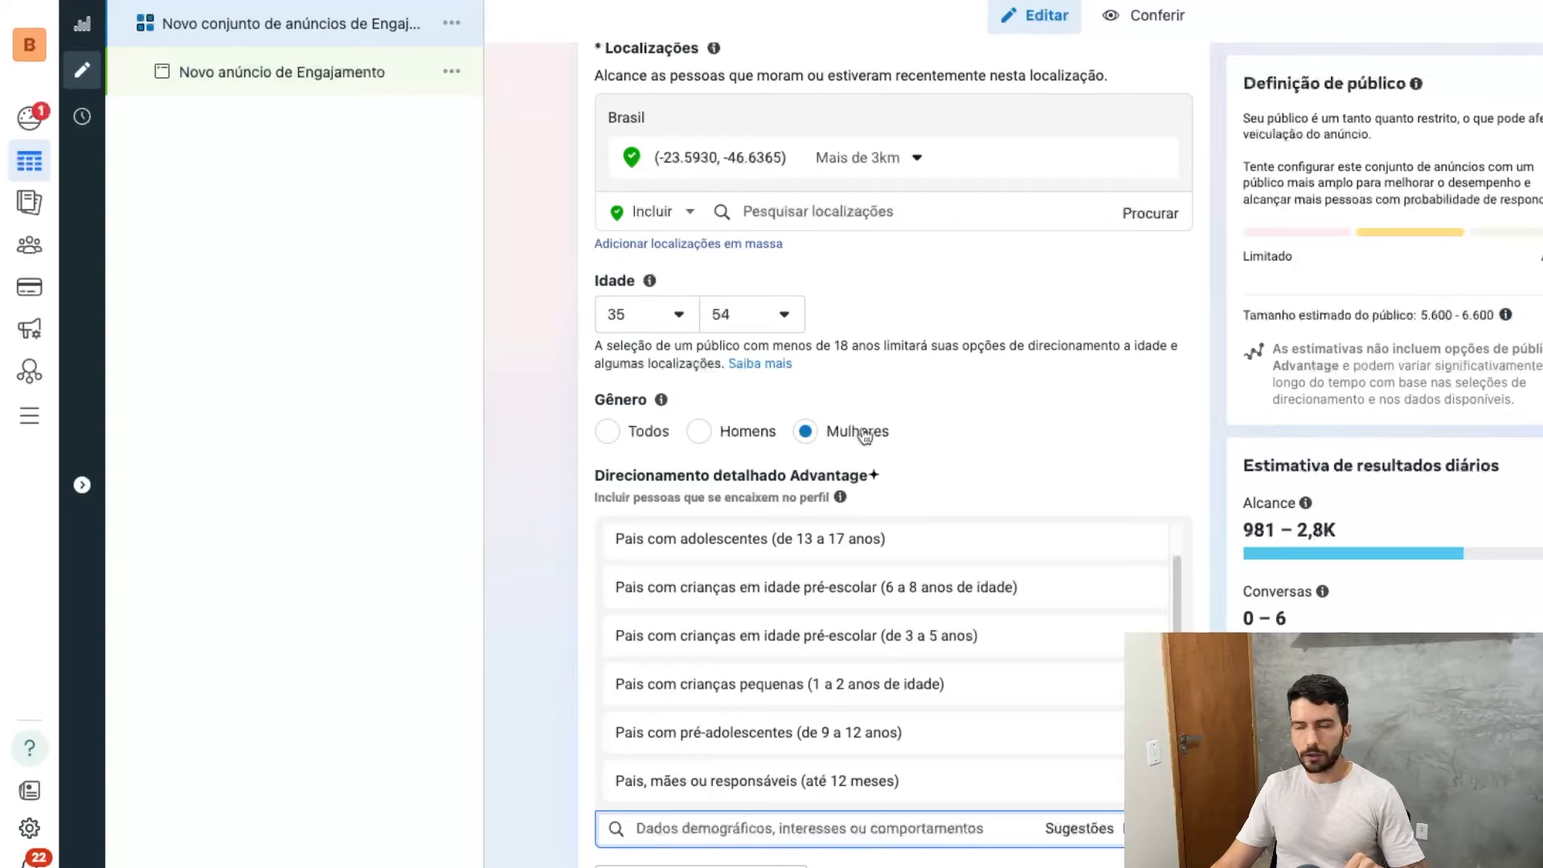
pyautogui.moveTo(681, 553)
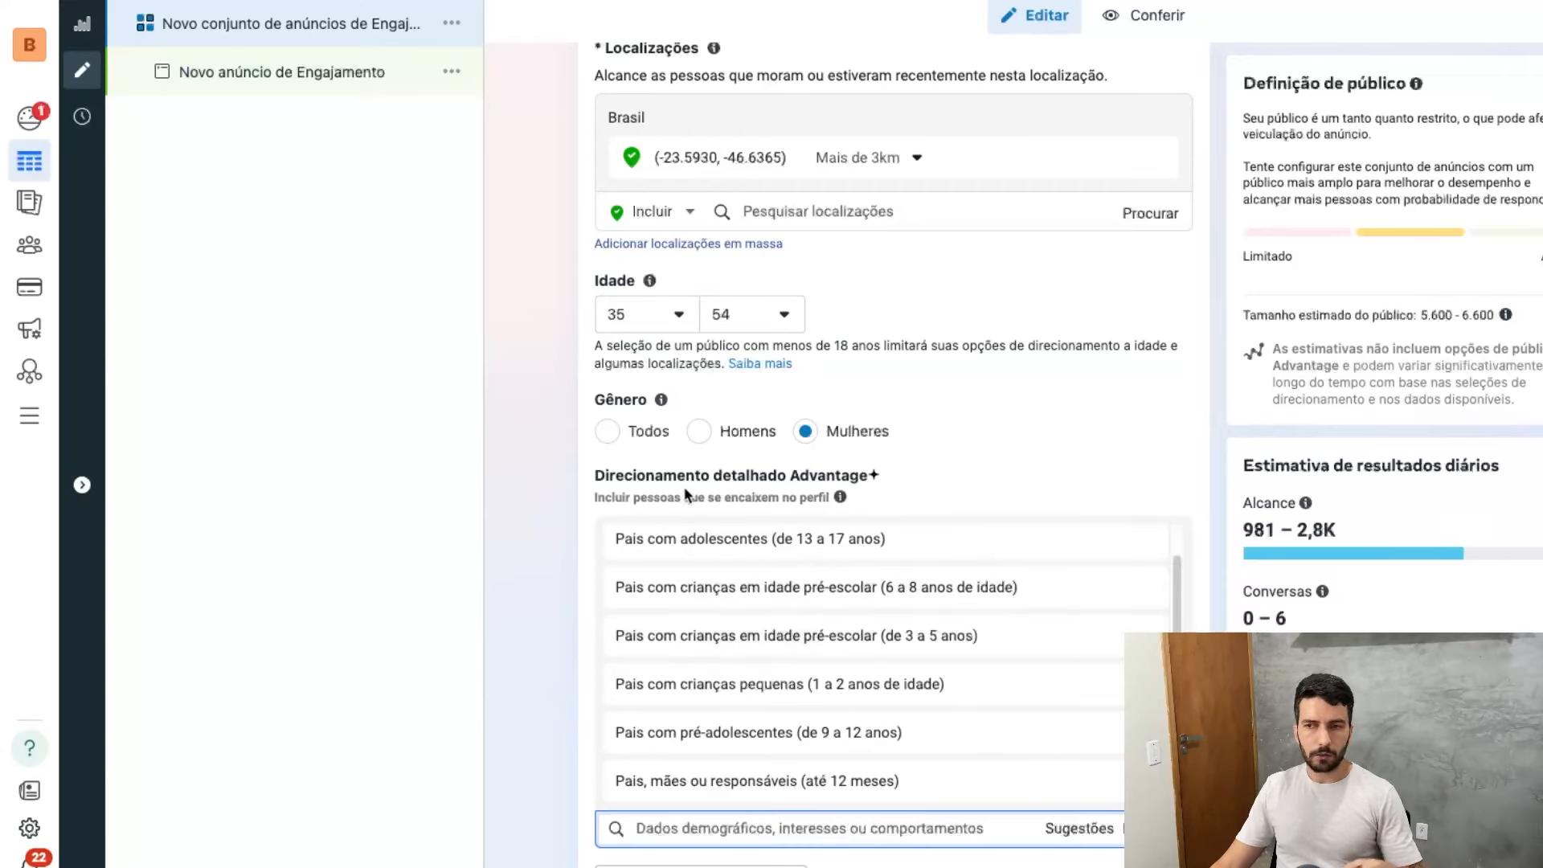
pyautogui.moveTo(685, 592)
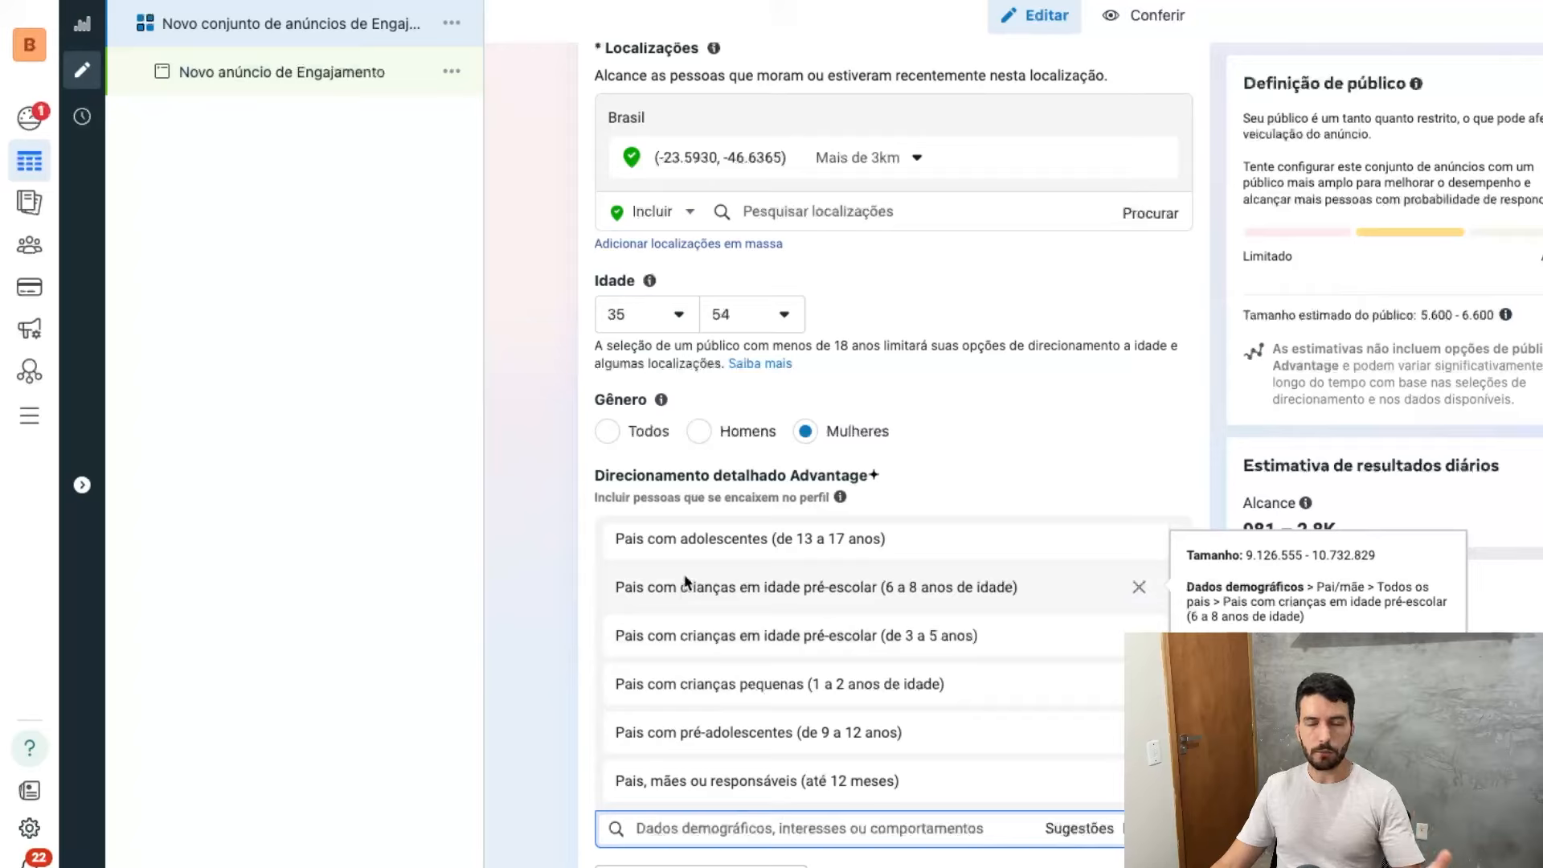